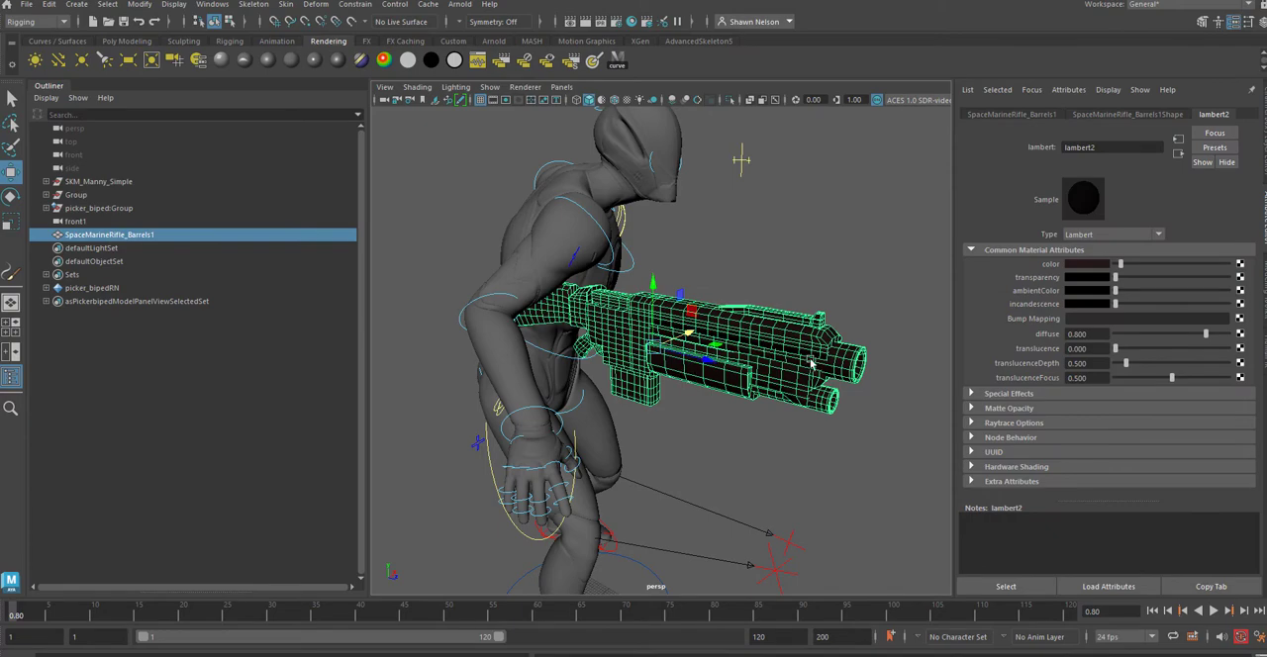
Step: Examine the rifle's placement against the character's body and right arm from the front, both sides and behind
{"action": "left_click_drag", "start_coordinate": [810, 363], "coordinate": [712, 467], "text": "alt"}
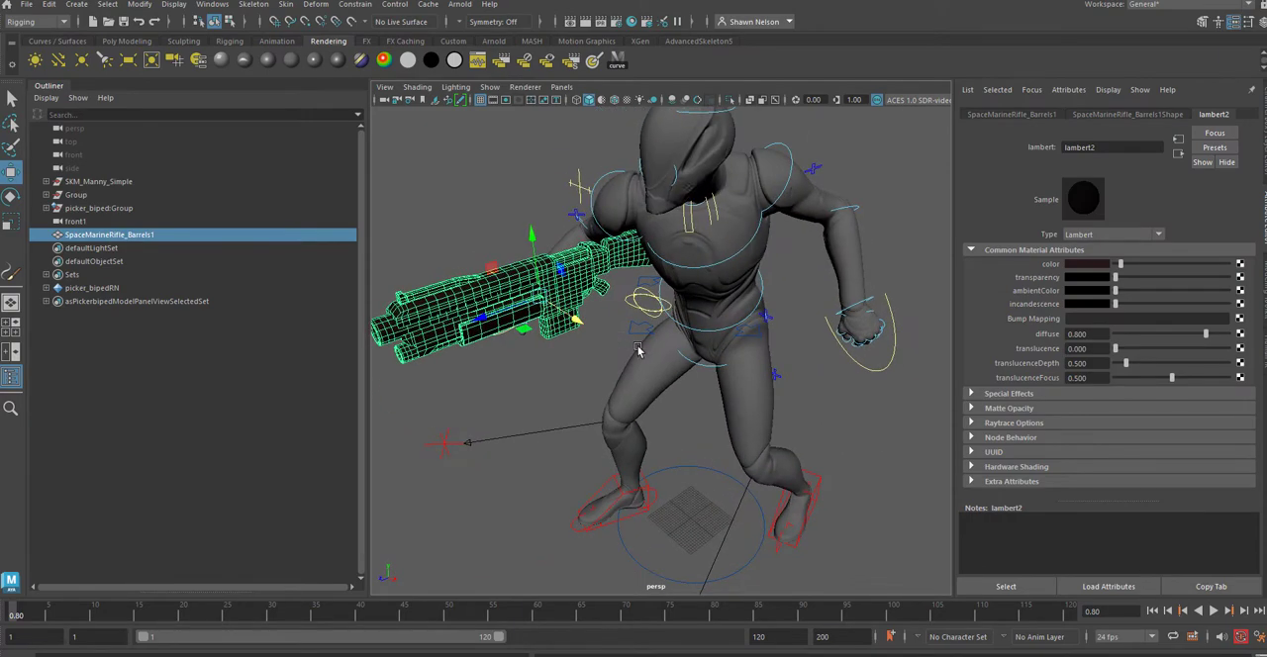
{"action": "left_click_drag", "start_coordinate": [638, 349], "coordinate": [661, 396], "text": "alt"}
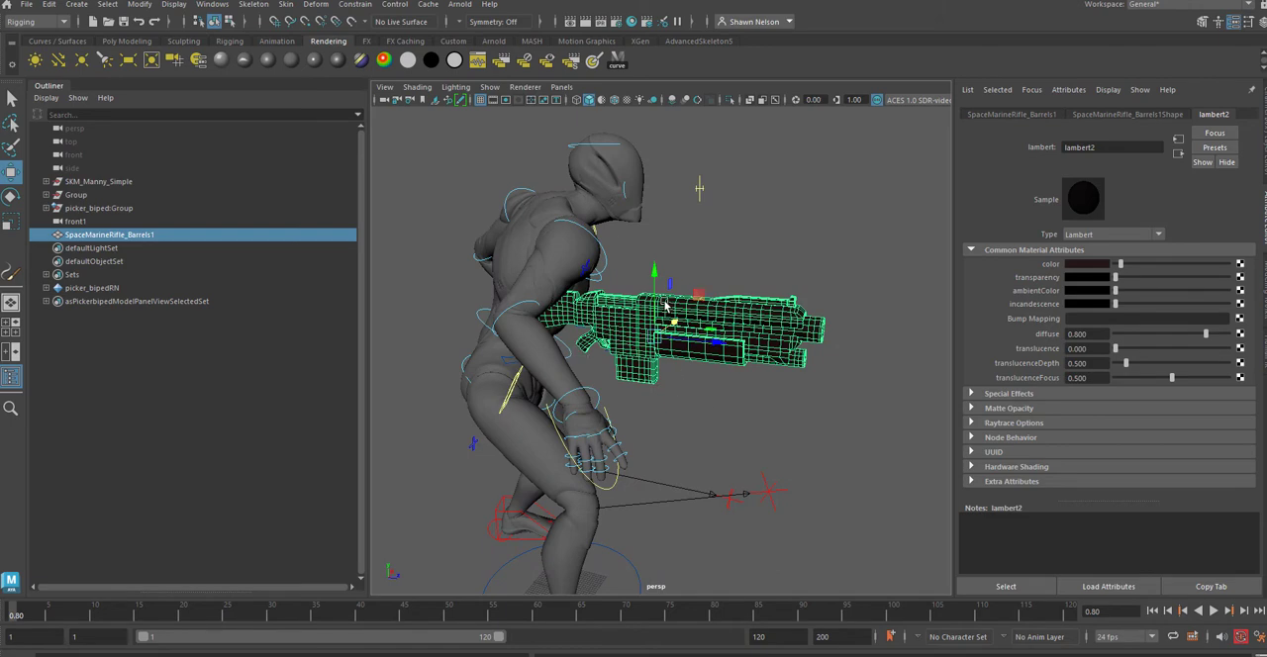
{"action": "left_click_drag", "start_coordinate": [690, 397], "coordinate": [569, 396], "text": "alt"}
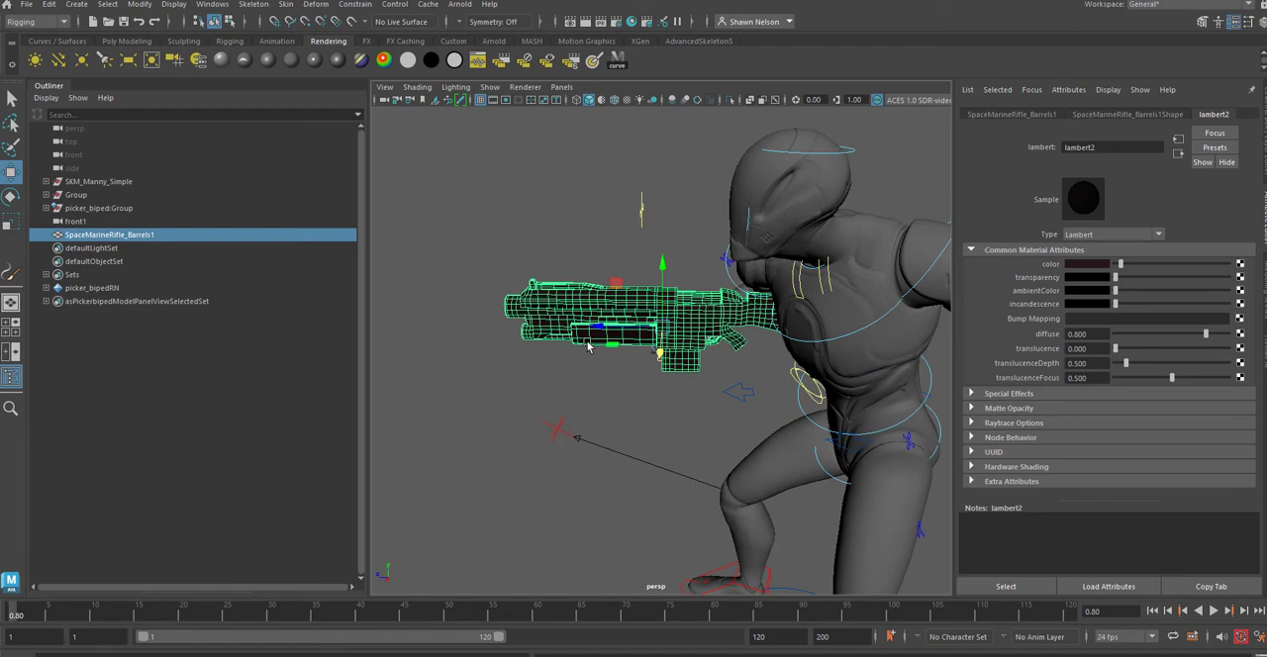
{"action": "left_click_drag", "start_coordinate": [737, 393], "coordinate": [835, 447], "text": "alt"}
{"action": "left_click_drag", "start_coordinate": [738, 423], "coordinate": [723, 247], "text": "alt"}
Step: Play and scrub the timeline with the character's rig controls selected to review the existing keyframes
{"action": "left_click", "coordinate": [682, 226]}
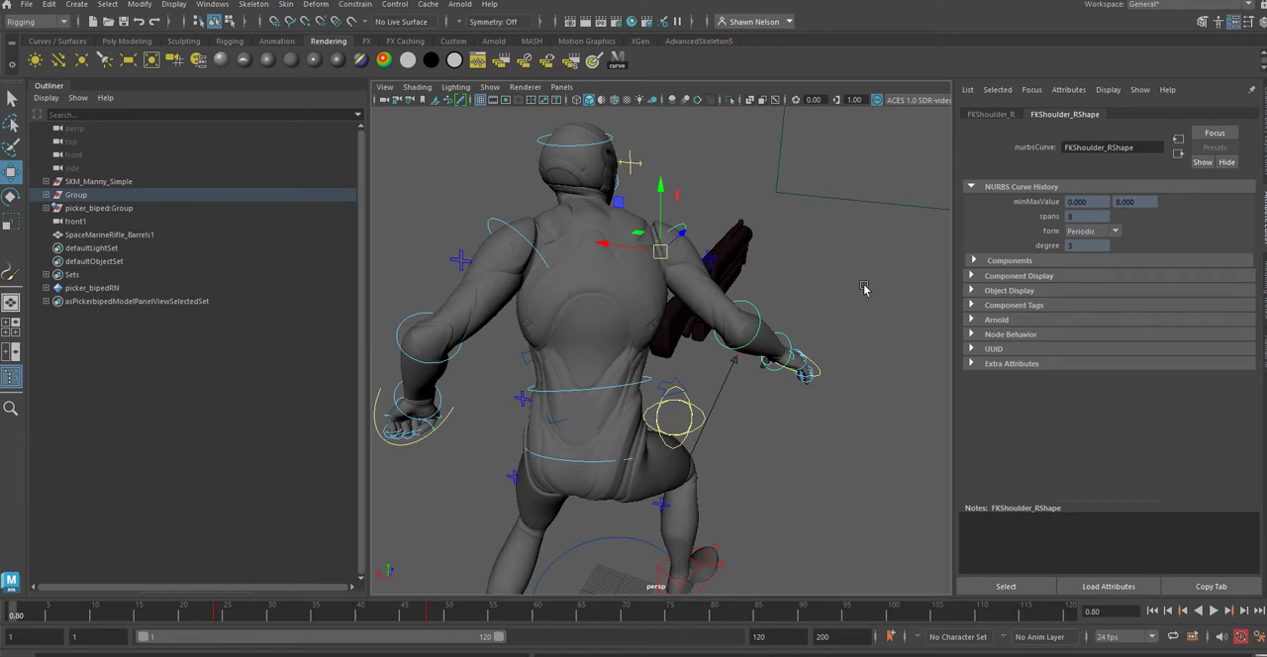
{"action": "left_click_drag", "start_coordinate": [864, 288], "coordinate": [727, 295], "text": "alt"}
{"action": "left_click", "coordinate": [112, 623]}
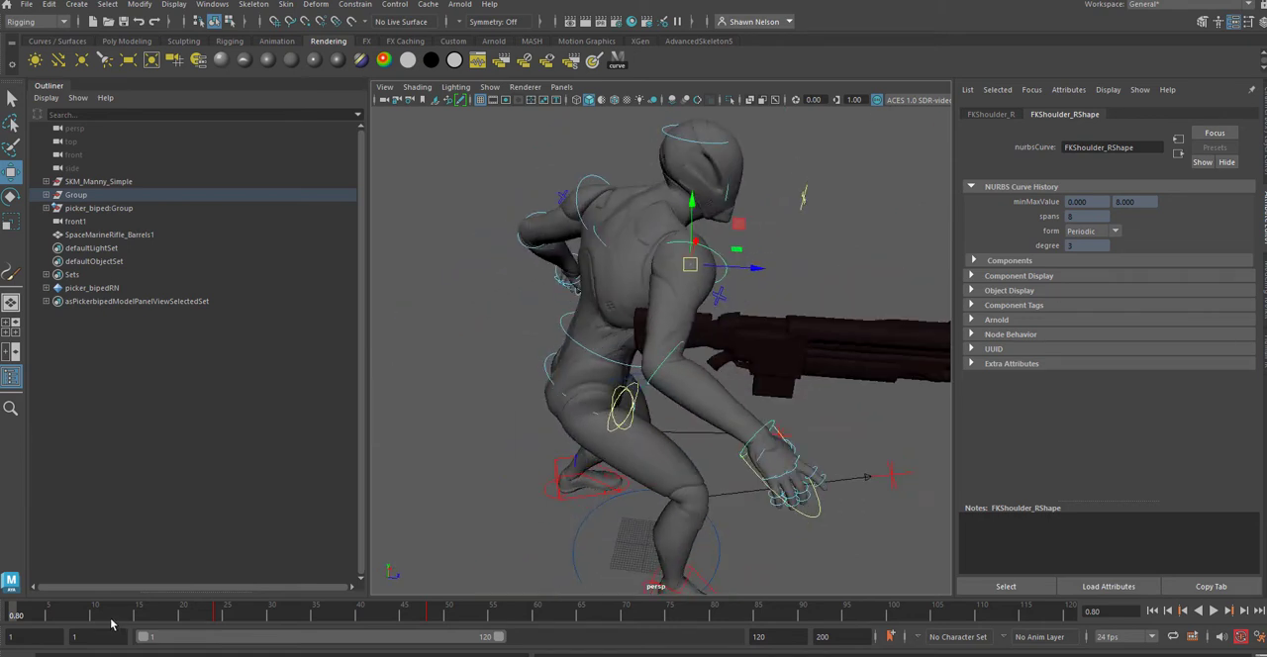
{"action": "left_click_drag", "start_coordinate": [112, 624], "coordinate": [5, 630]}
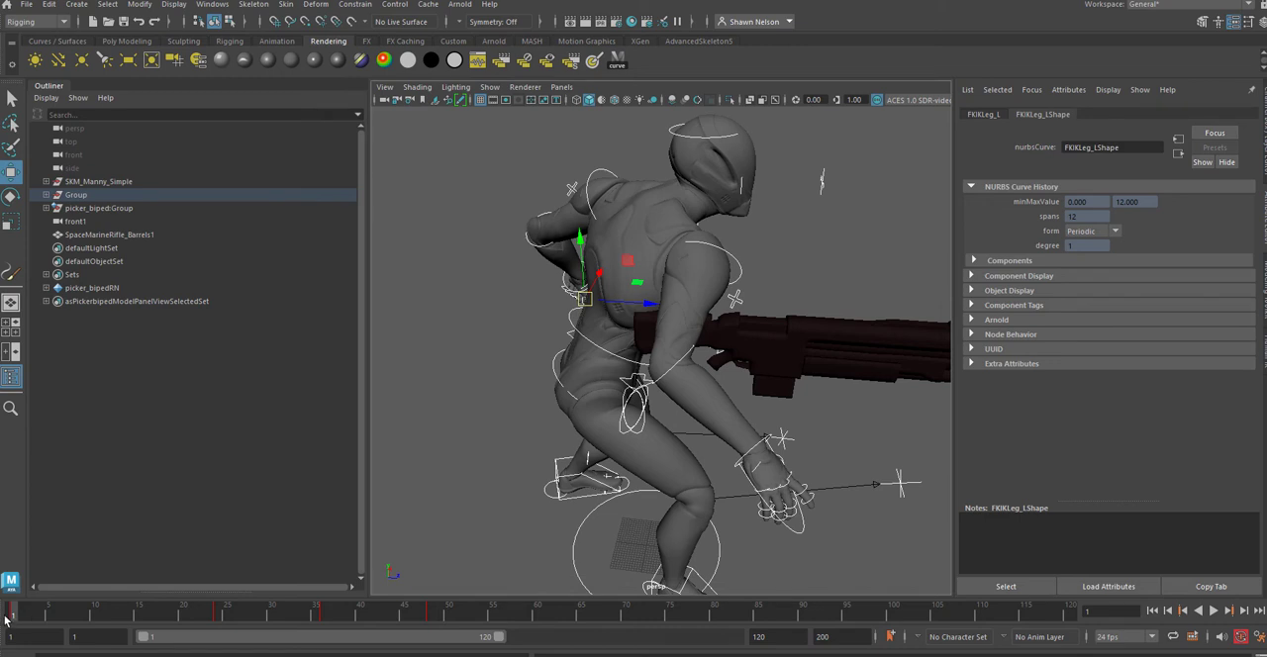
{"action": "key", "text": "alt+v"}
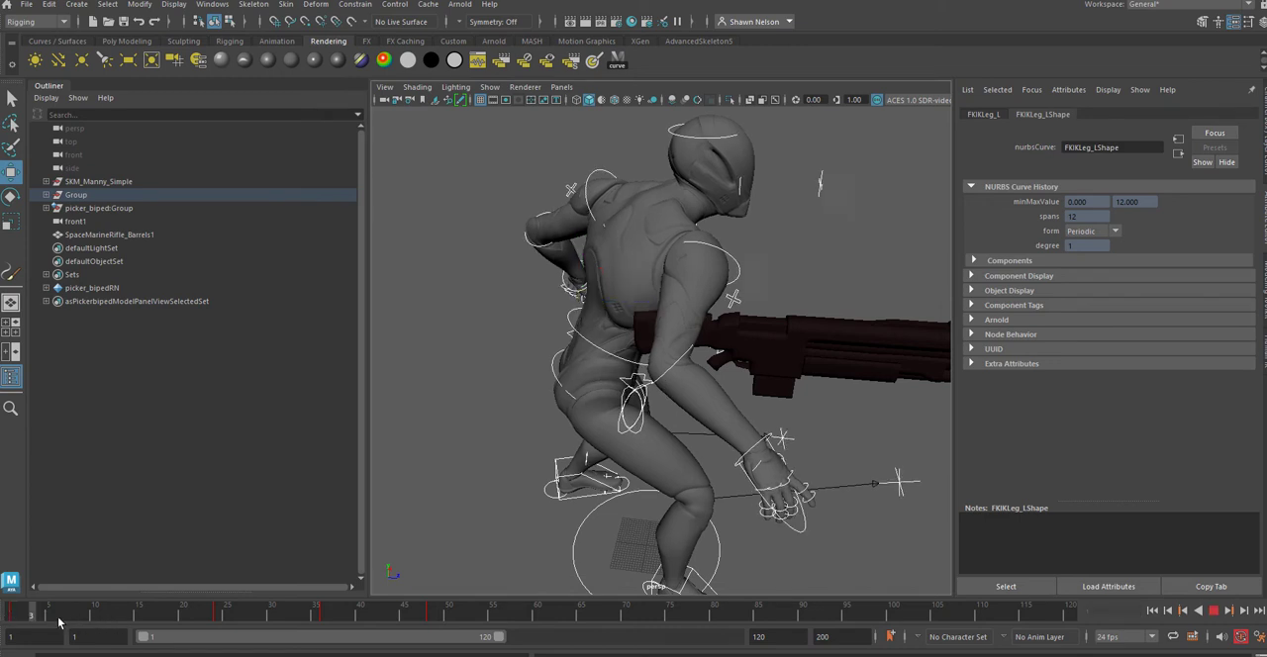
{"action": "key", "text": "Escape"}
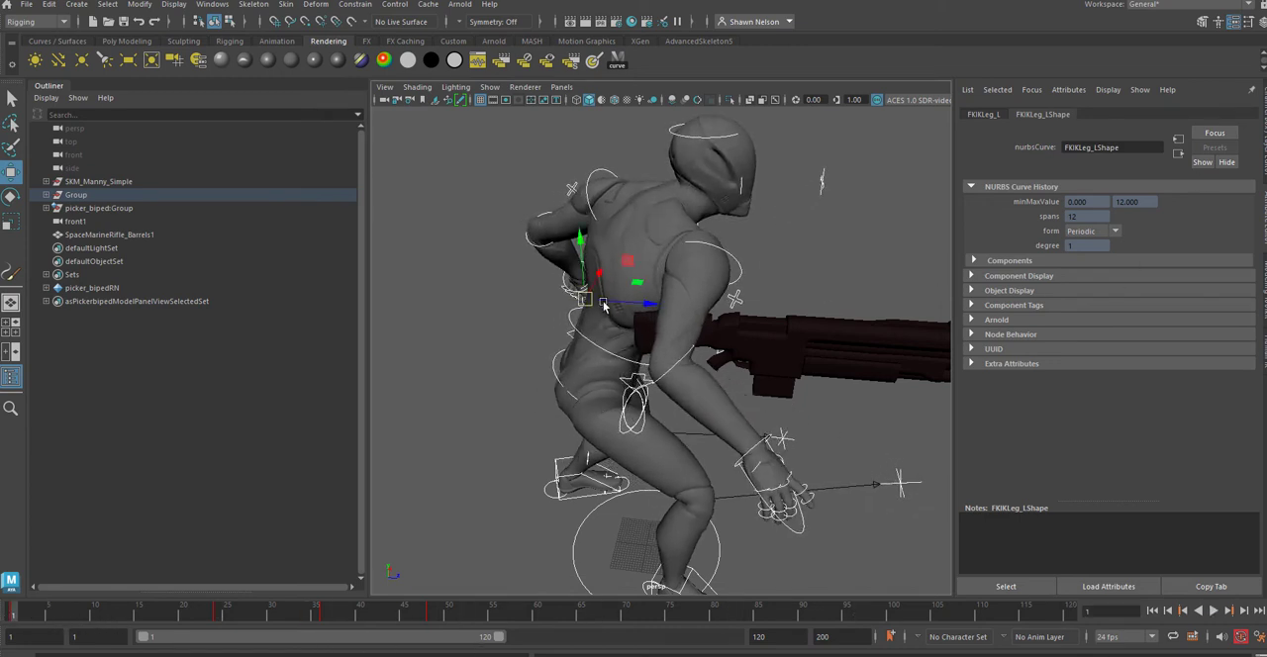
{"action": "left_click_drag", "start_coordinate": [149, 613], "coordinate": [1059, 613], "text": "shift"}
{"action": "left_click", "coordinate": [860, 567]}
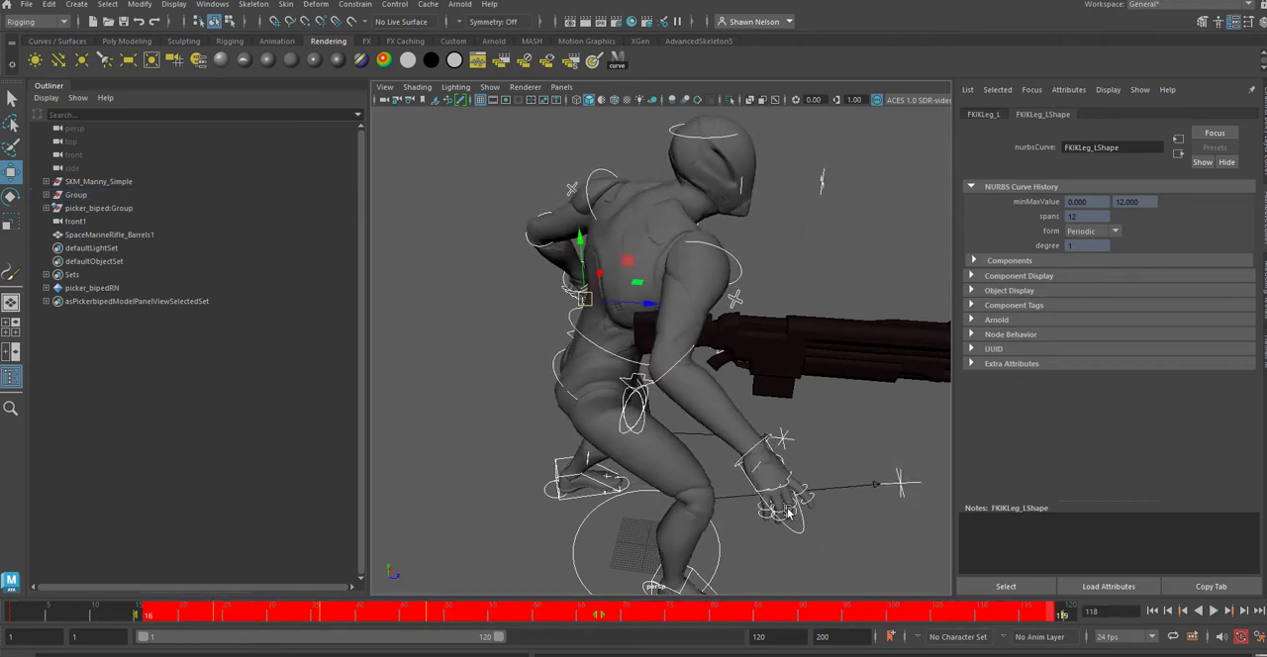
Step: Delete the keys between frames 21 and 109 on the right scapula, shoulder, elbow and wrist controls, and play back the result
{"action": "left_click", "coordinate": [737, 263]}
{"action": "left_click", "coordinate": [677, 364]}
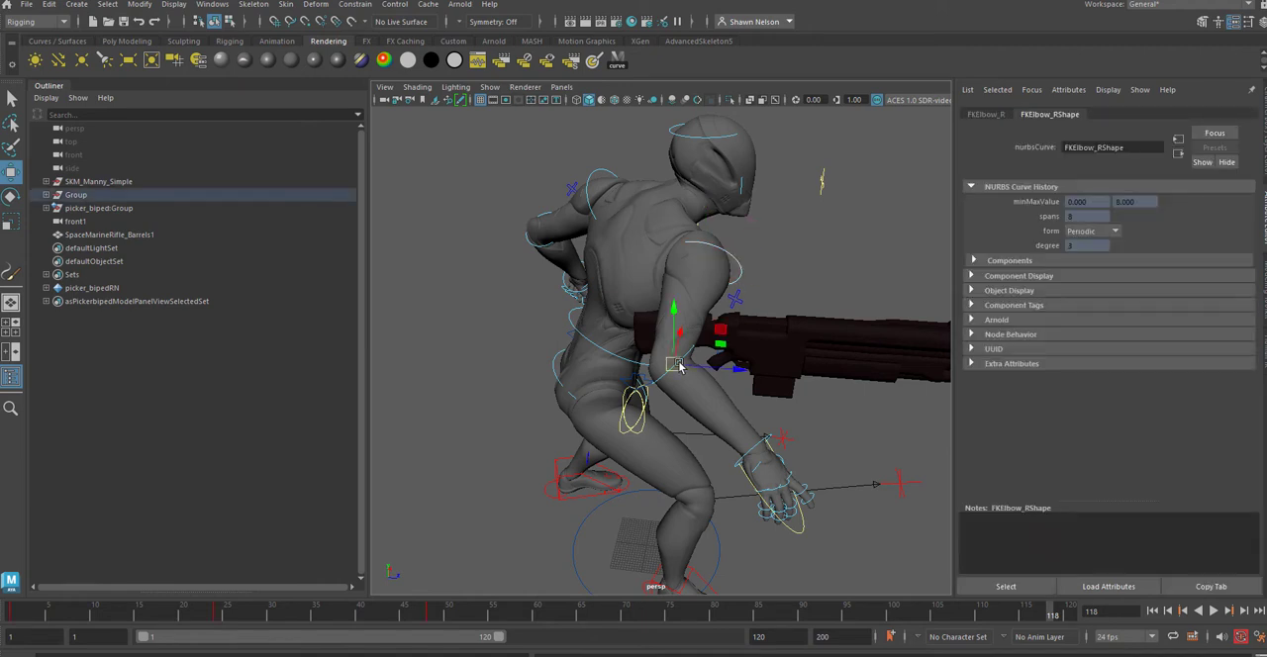
{"action": "left_click", "coordinate": [755, 448]}
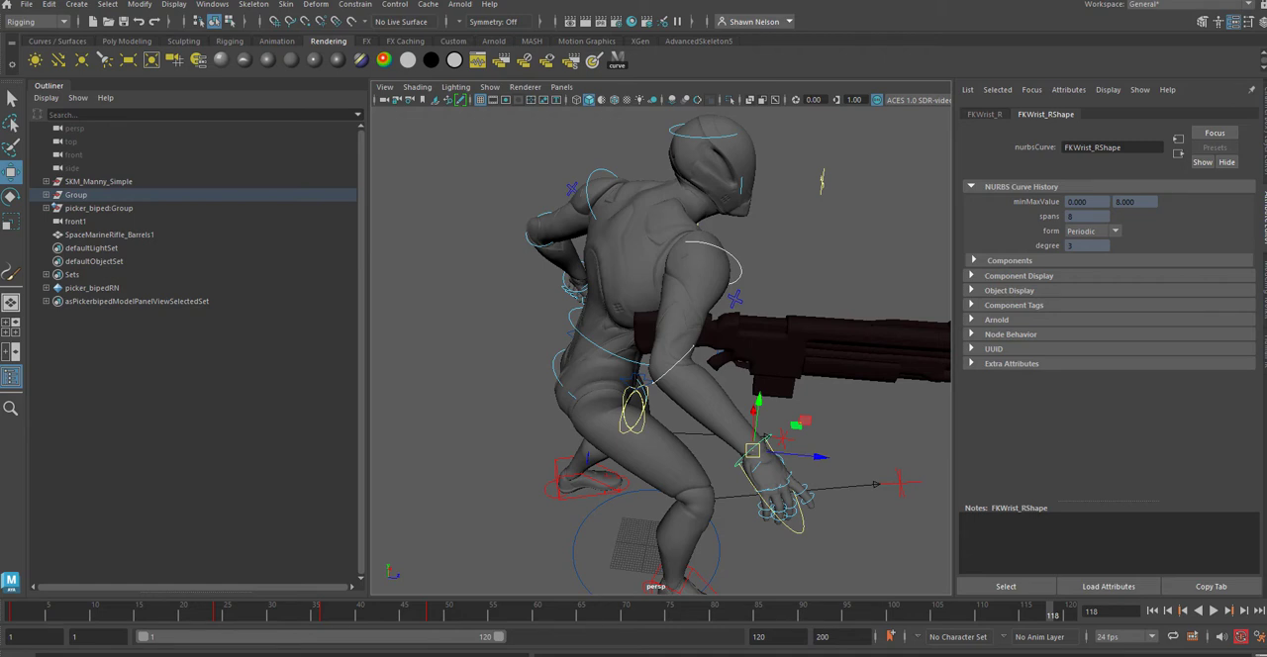
{"action": "left_click_drag", "start_coordinate": [1266, 111], "coordinate": [824, 117]}
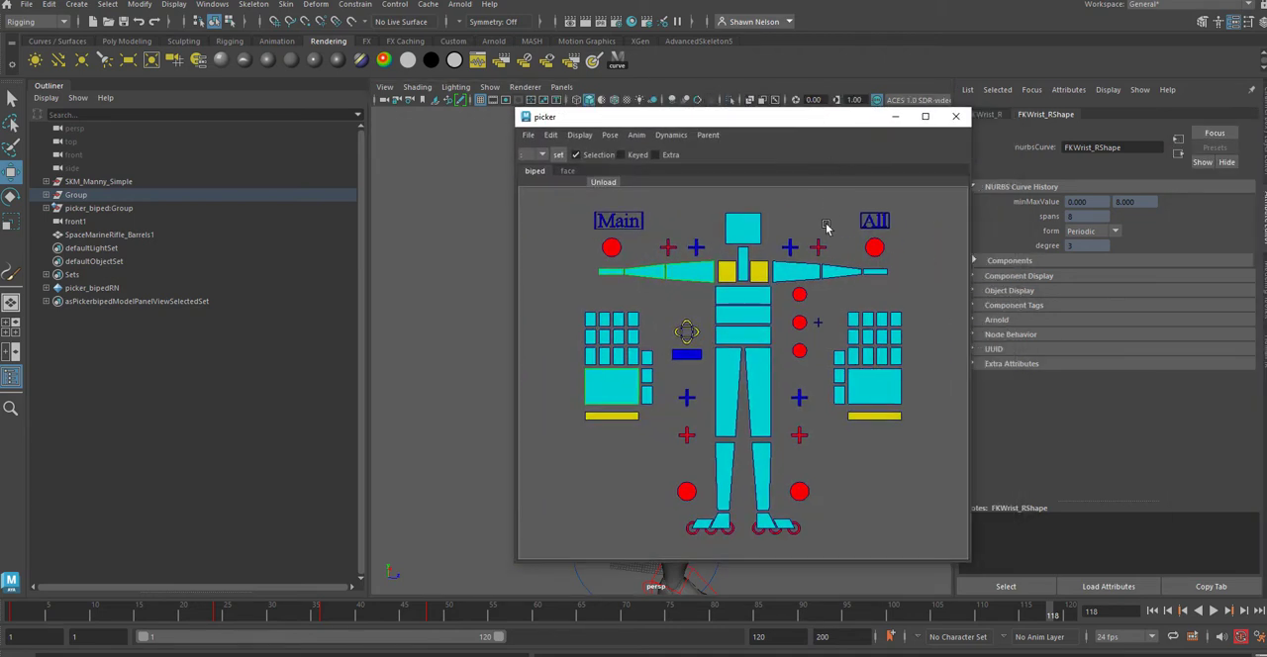
{"action": "left_click", "coordinate": [722, 276]}
{"action": "left_click", "coordinate": [700, 272], "text": "shift"}
{"action": "left_click", "coordinate": [645, 272], "text": "shift"}
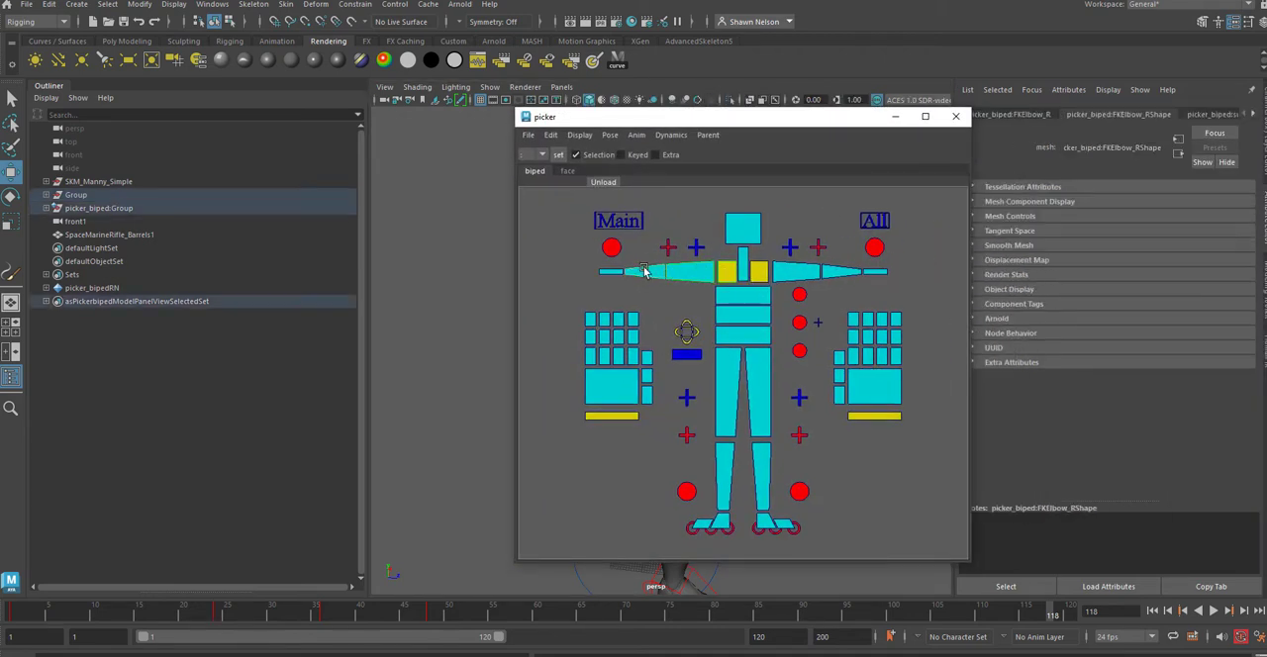
{"action": "left_click", "coordinate": [603, 275], "text": "shift"}
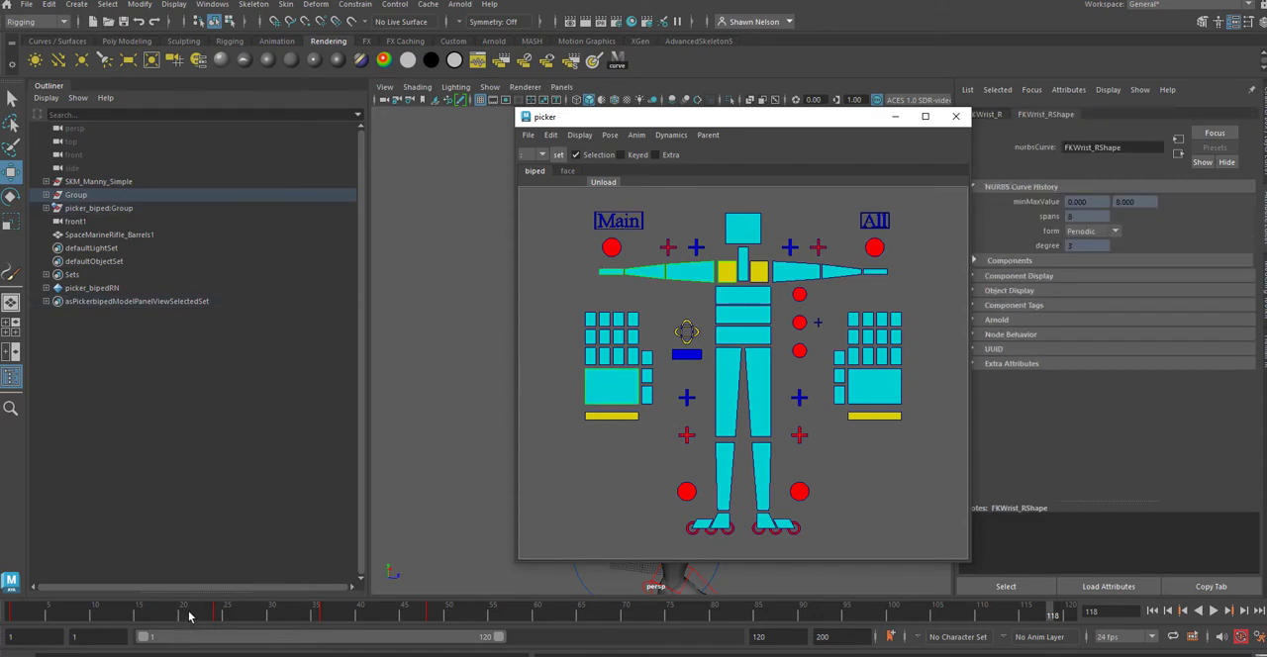
{"action": "left_click_drag", "start_coordinate": [190, 617], "coordinate": [962, 616], "text": "shift"}
{"action": "right_click", "coordinate": [965, 611]}
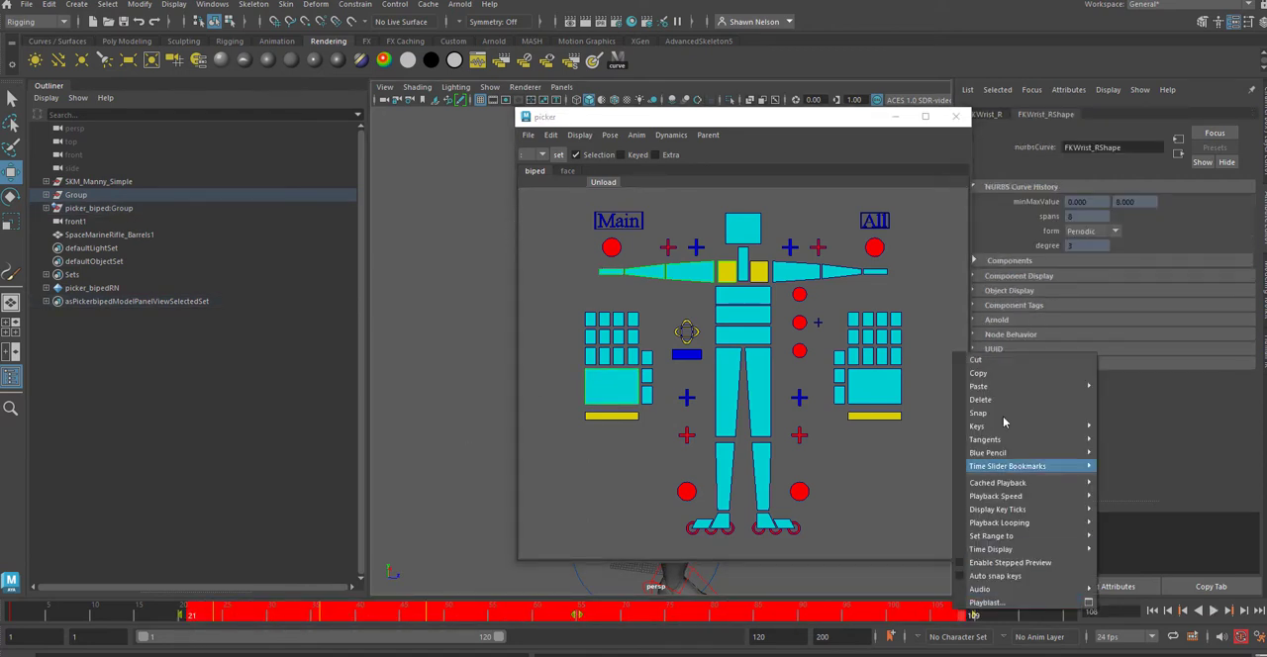
{"action": "left_click", "coordinate": [1014, 399]}
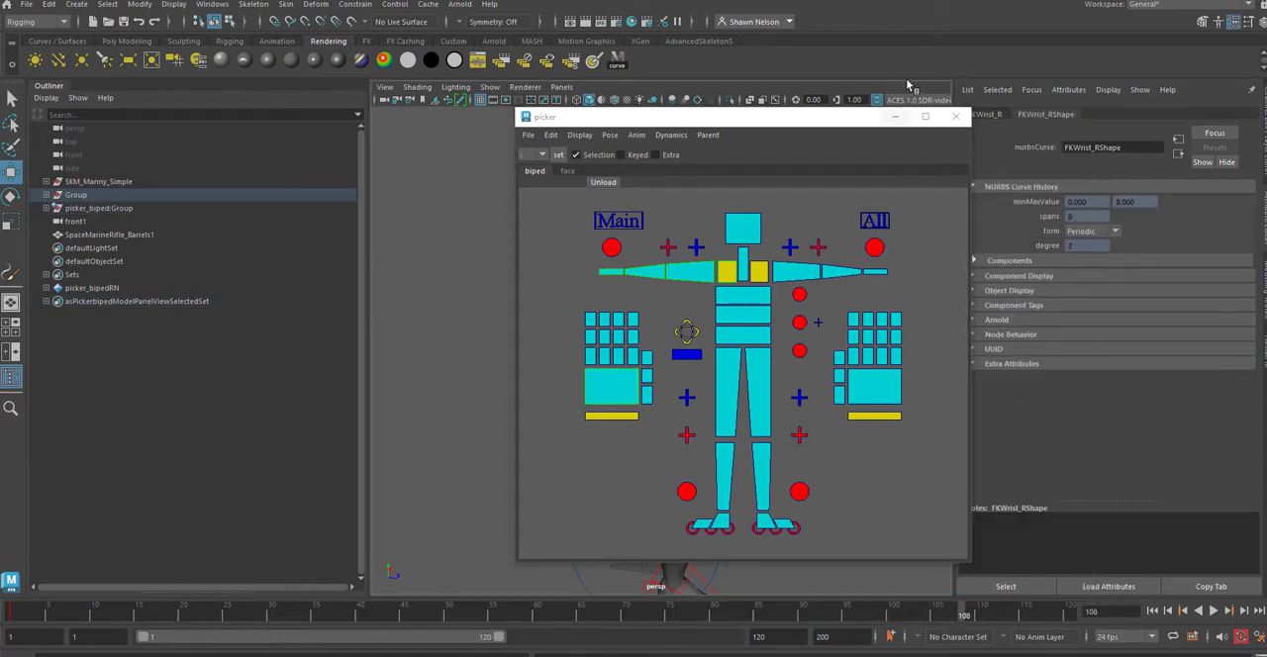
{"action": "left_click_drag", "start_coordinate": [820, 134], "coordinate": [1266, 297]}
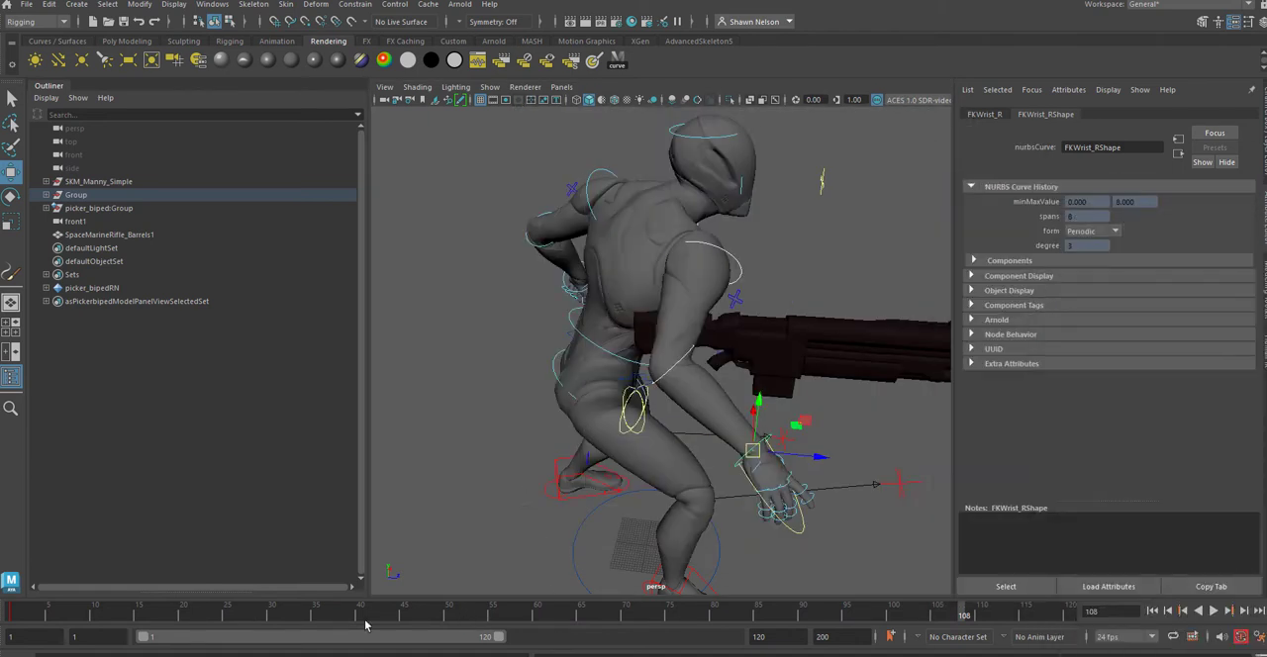
{"action": "key", "text": "alt+v"}
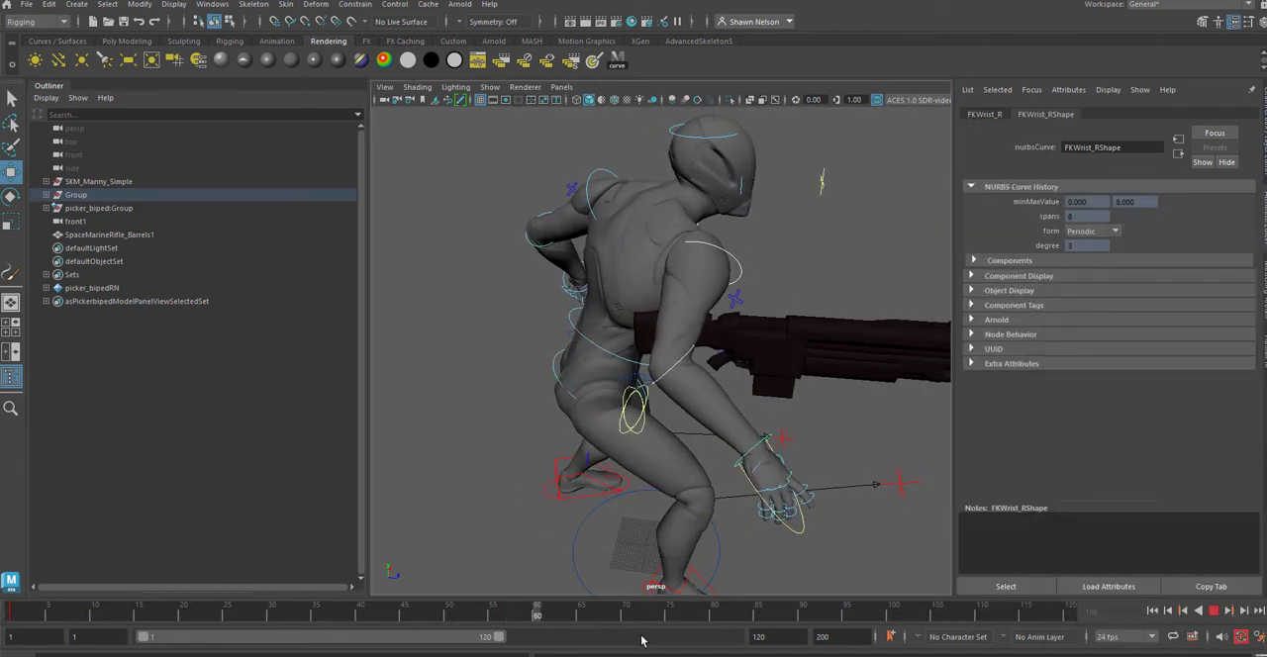
{"action": "key", "text": "alt+v"}
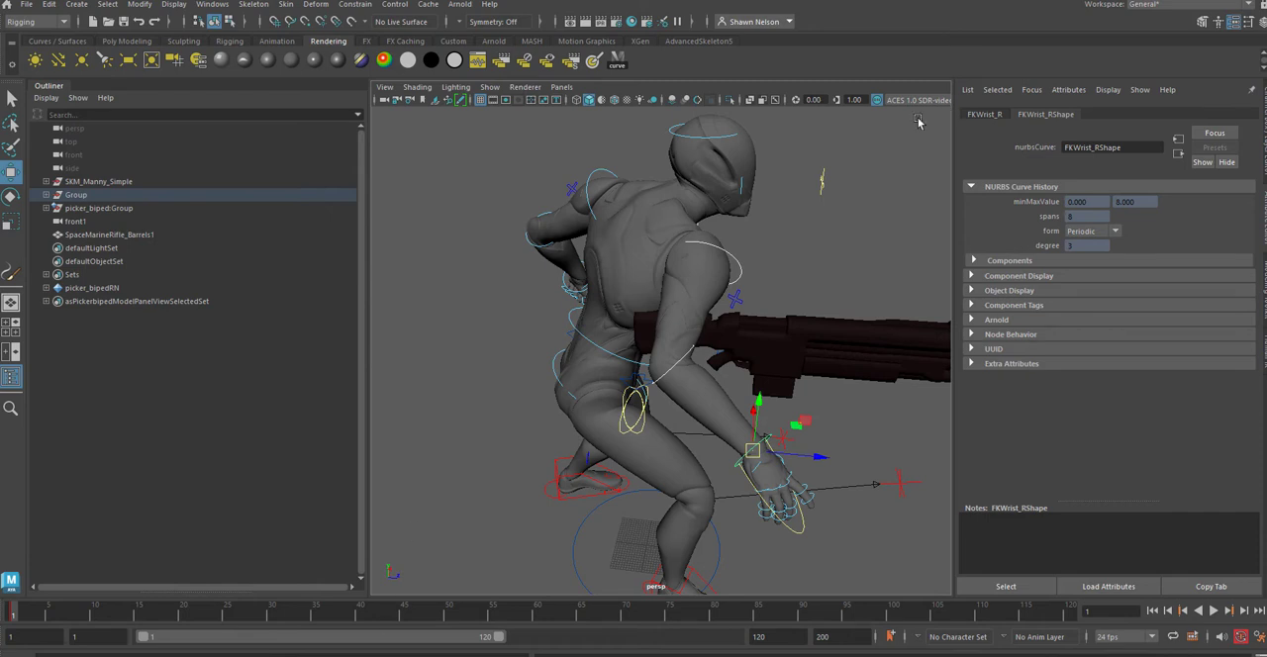
Step: At frame 1, rotate the right scapula control backward and bend the right elbow to bring the hand toward the rifle grip
{"action": "left_click", "coordinate": [783, 256]}
{"action": "left_click", "coordinate": [739, 267]}
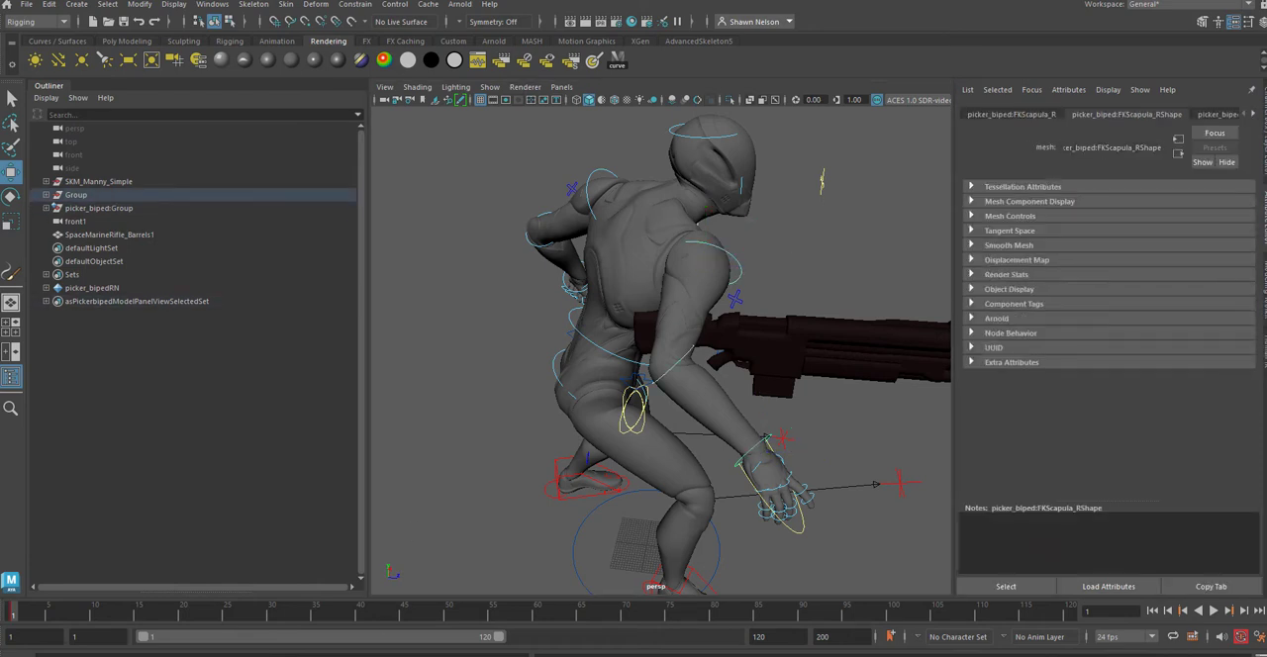
{"action": "key", "text": "e"}
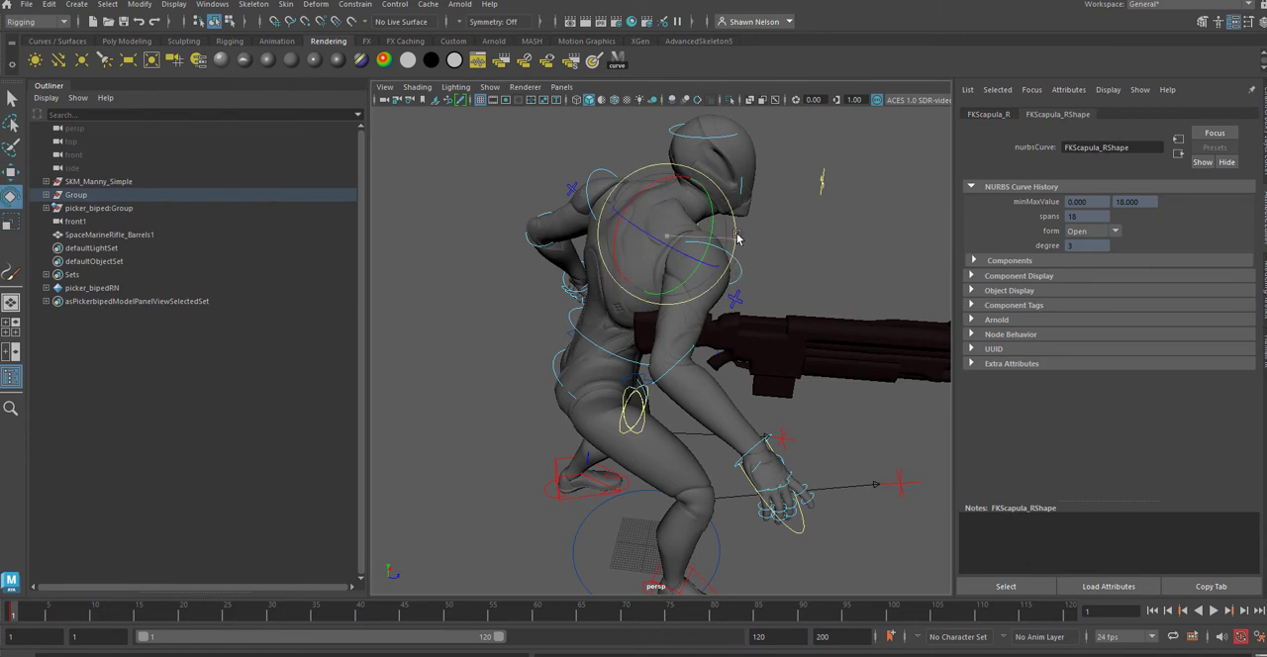
{"action": "left_click_drag", "start_coordinate": [738, 238], "coordinate": [646, 261]}
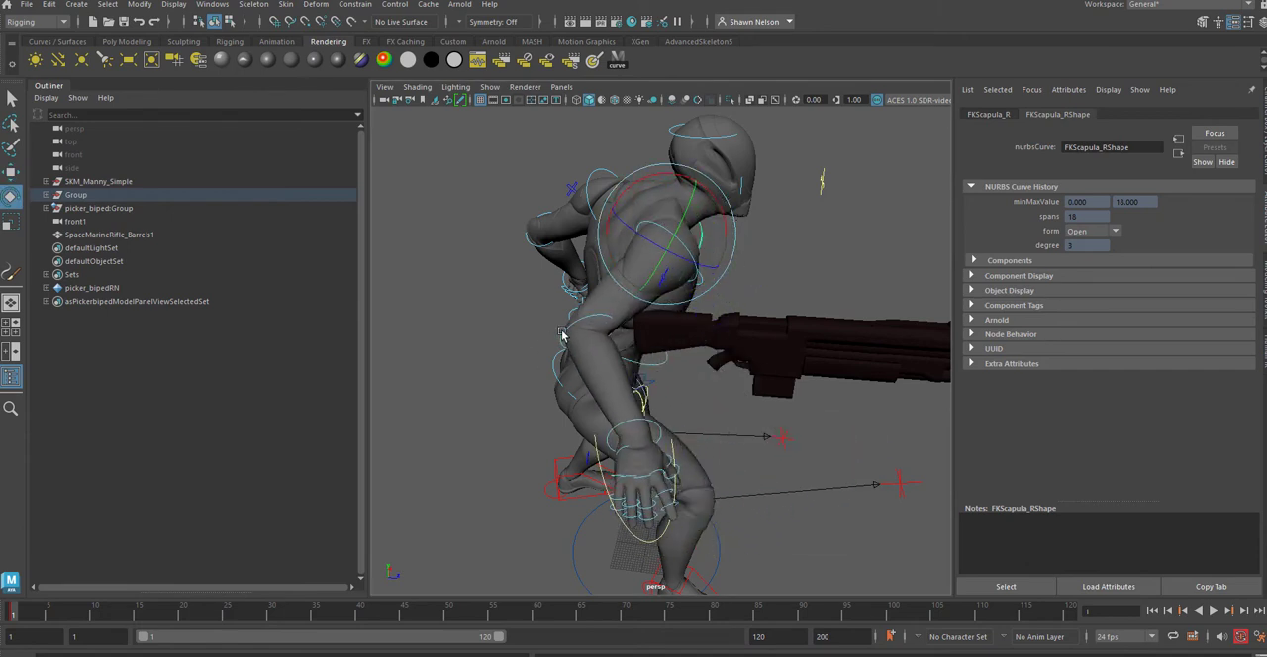
{"action": "left_click", "coordinate": [564, 335]}
{"action": "left_click_drag", "start_coordinate": [579, 368], "coordinate": [643, 331]}
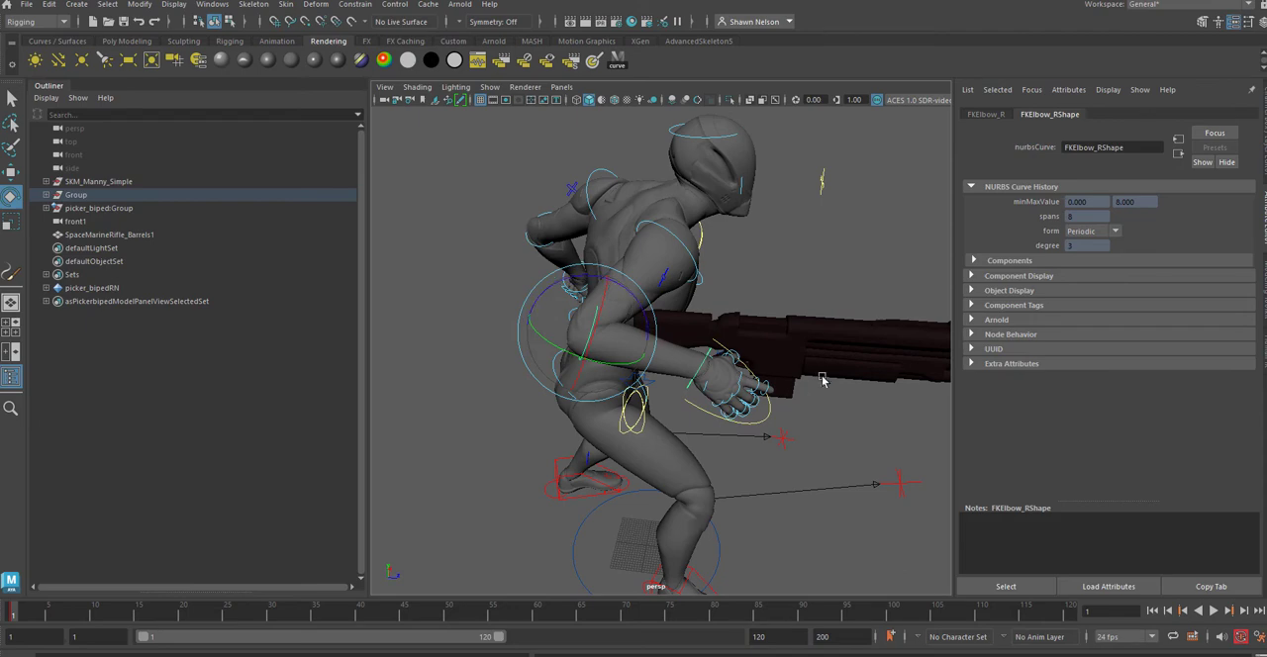
Step: Move the rifle slightly upward and forward to line its grip up with the right hand
{"action": "key", "text": "w"}
{"action": "left_click_drag", "start_coordinate": [784, 354], "coordinate": [744, 378], "text": "alt"}
{"action": "left_click", "coordinate": [759, 388]}
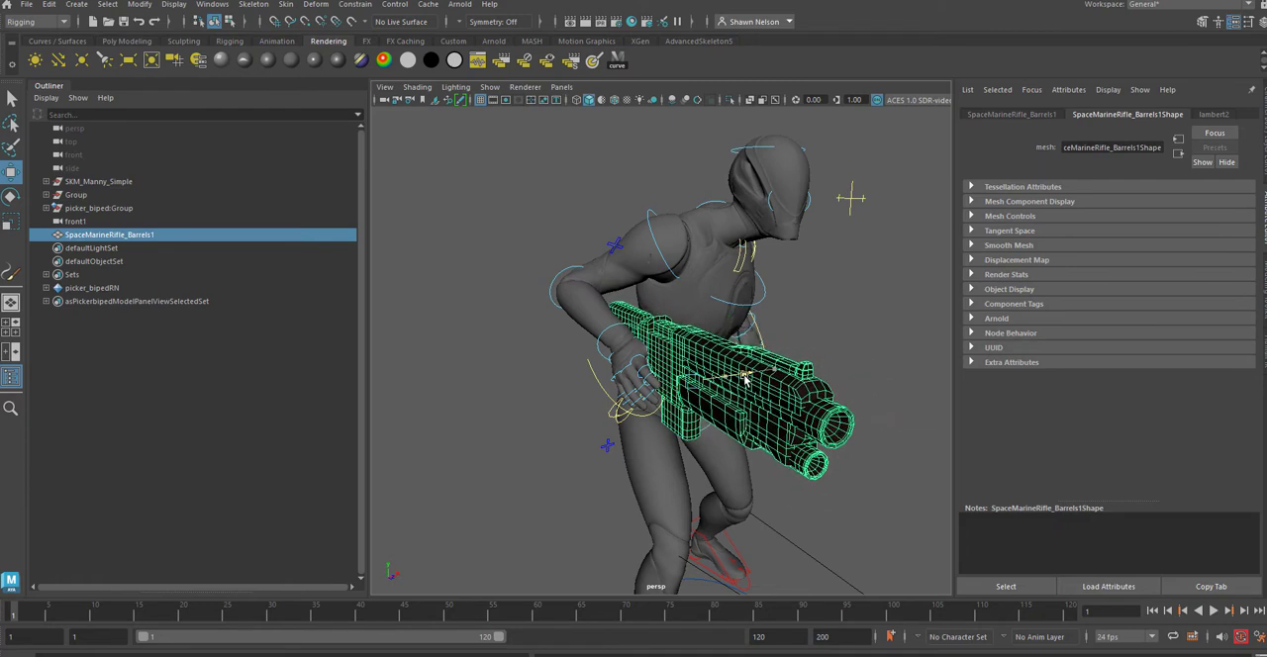
{"action": "left_click_drag", "start_coordinate": [918, 438], "coordinate": [720, 462], "text": "alt"}
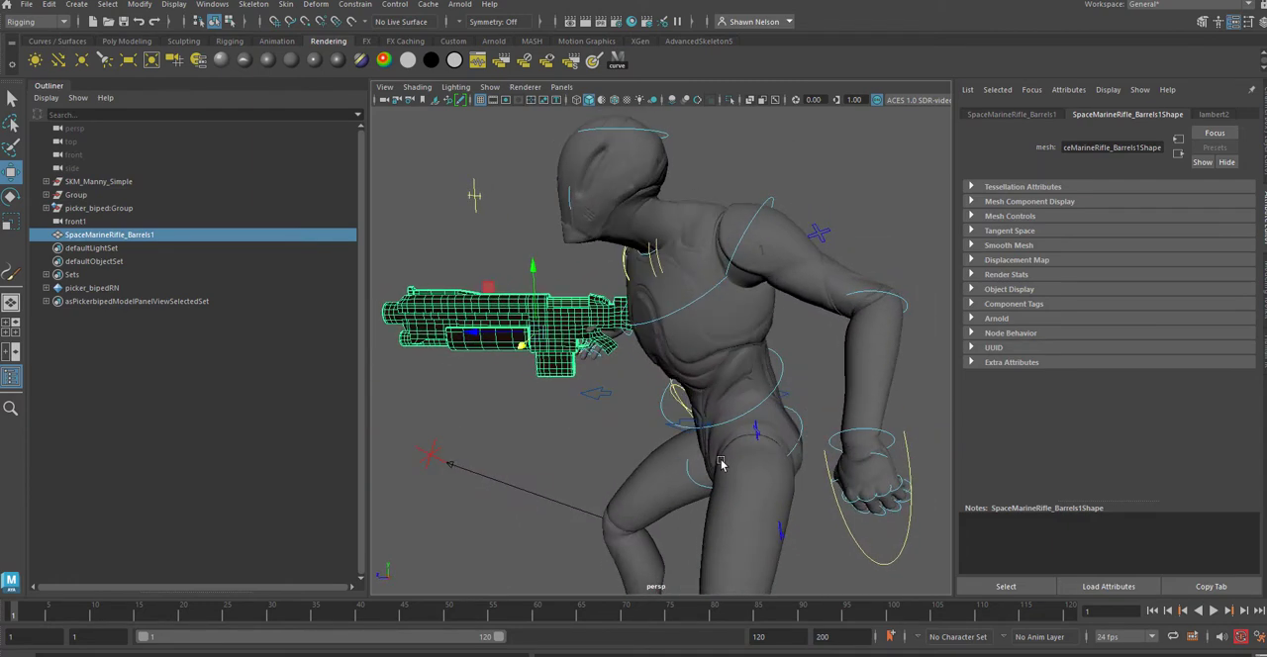
{"action": "scroll", "coordinate": [613, 401], "scroll_direction": "up", "scroll_amount": 5}
{"action": "middle_click_drag", "start_coordinate": [629, 359], "coordinate": [932, 366], "text": "alt"}
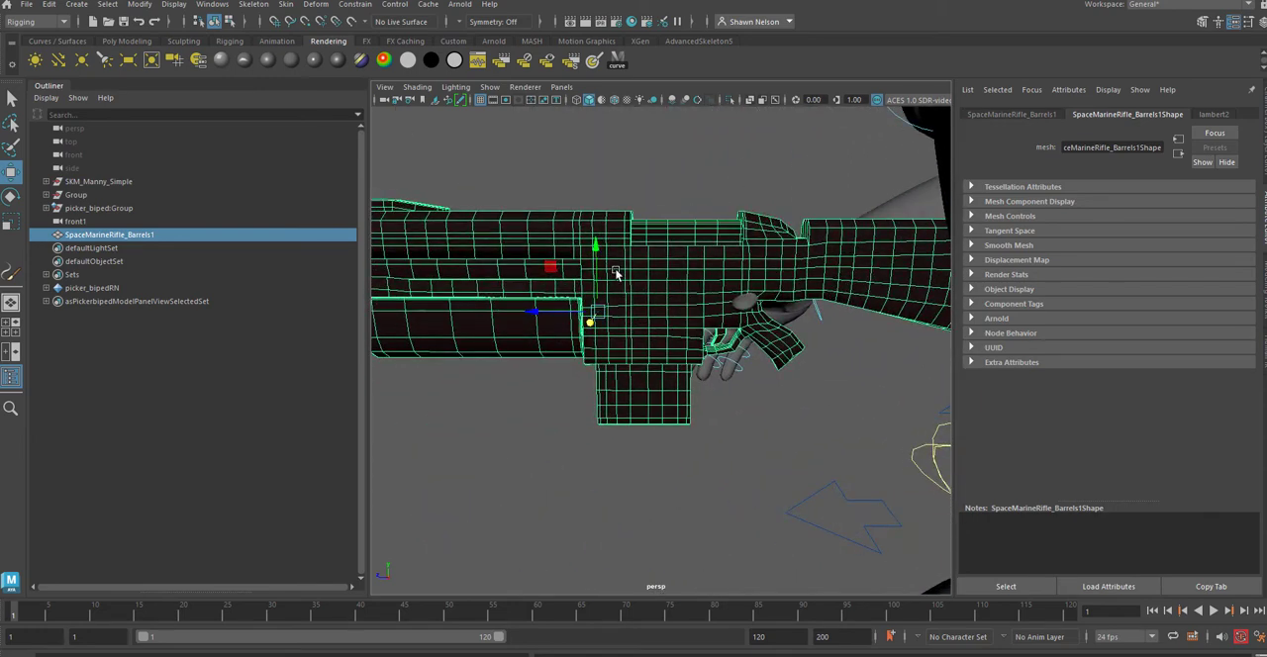
{"action": "mouse_move", "coordinate": [598, 255]}
{"action": "left_mouse_down"}
{"action": "mouse_move", "coordinate": [603, 240]}
{"action": "mouse_move", "coordinate": [591, 245]}
{"action": "left_mouse_up"}
{"action": "left_click_drag", "start_coordinate": [536, 303], "coordinate": [517, 303]}
Step: Rotate the base joint of the right index finger inward toward the rifle's trigger
{"action": "left_click", "coordinate": [676, 418]}
{"action": "left_click_drag", "start_coordinate": [676, 419], "coordinate": [940, 423], "text": "alt"}
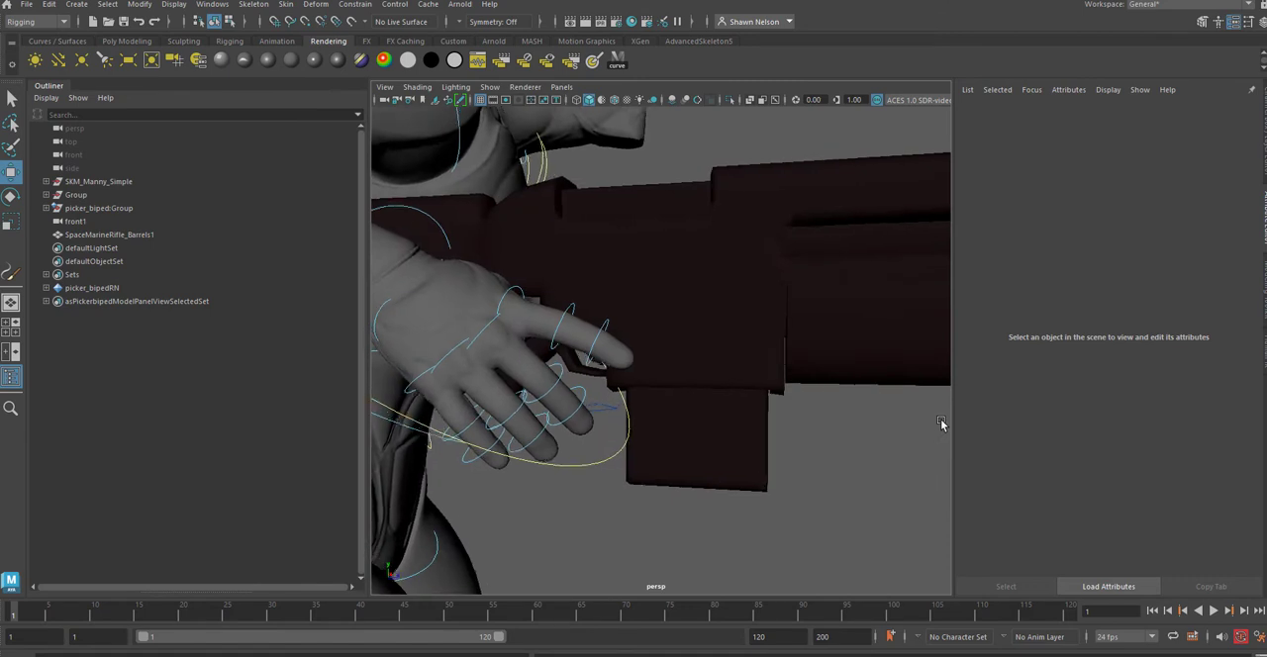
{"action": "left_click", "coordinate": [513, 294]}
{"action": "key", "text": "e"}
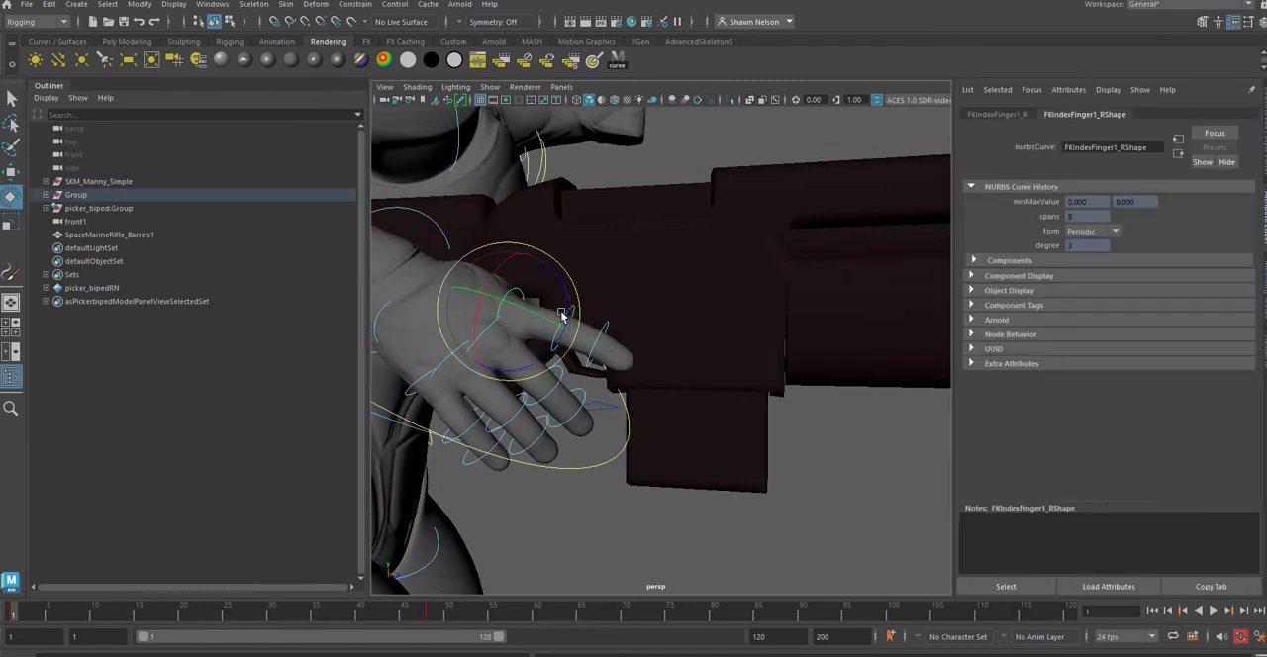
{"action": "left_click_drag", "start_coordinate": [531, 292], "coordinate": [457, 307]}
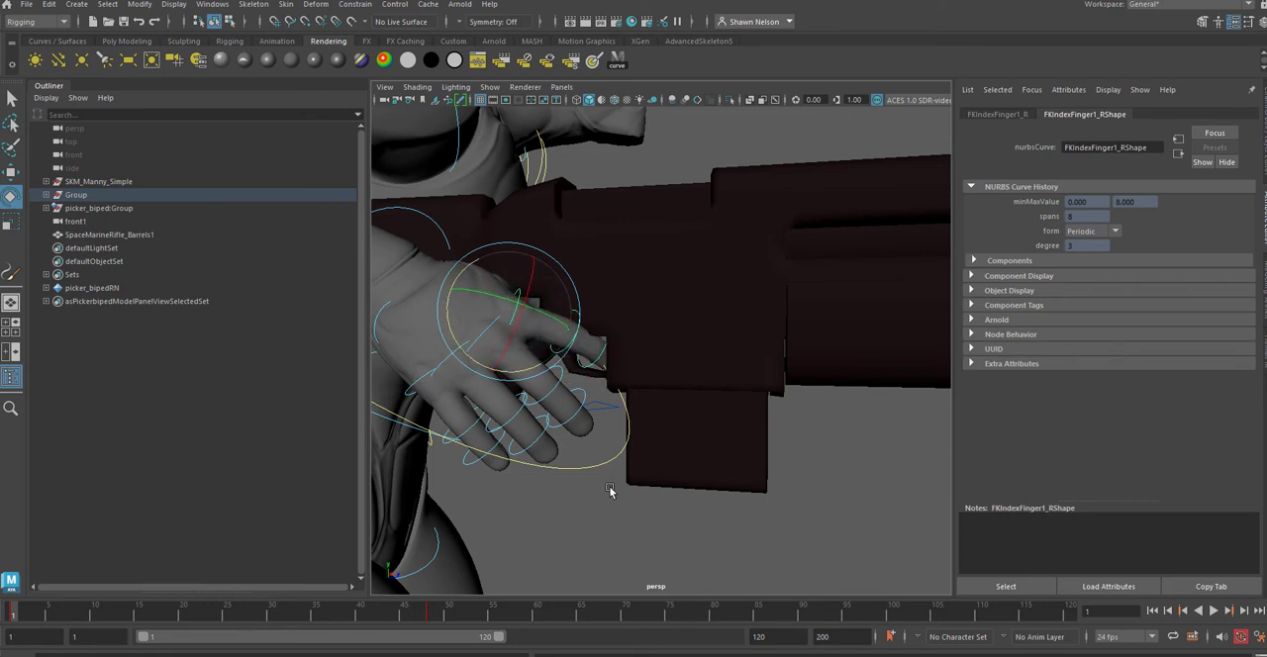
Step: Select the fingertip controls of the right middle, ring and pinky fingers in the picker and curl them together
{"action": "left_click", "coordinate": [615, 522]}
{"action": "left_click", "coordinate": [561, 406]}
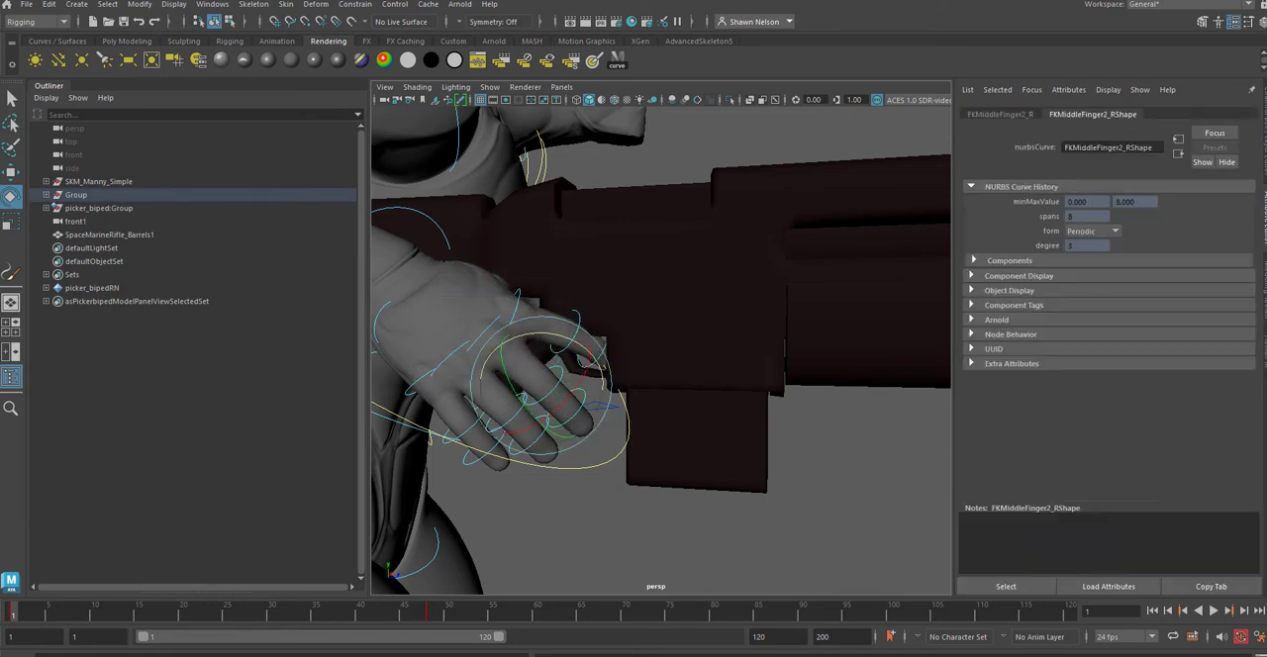
{"action": "left_click_drag", "start_coordinate": [1265, 91], "coordinate": [1138, 85]}
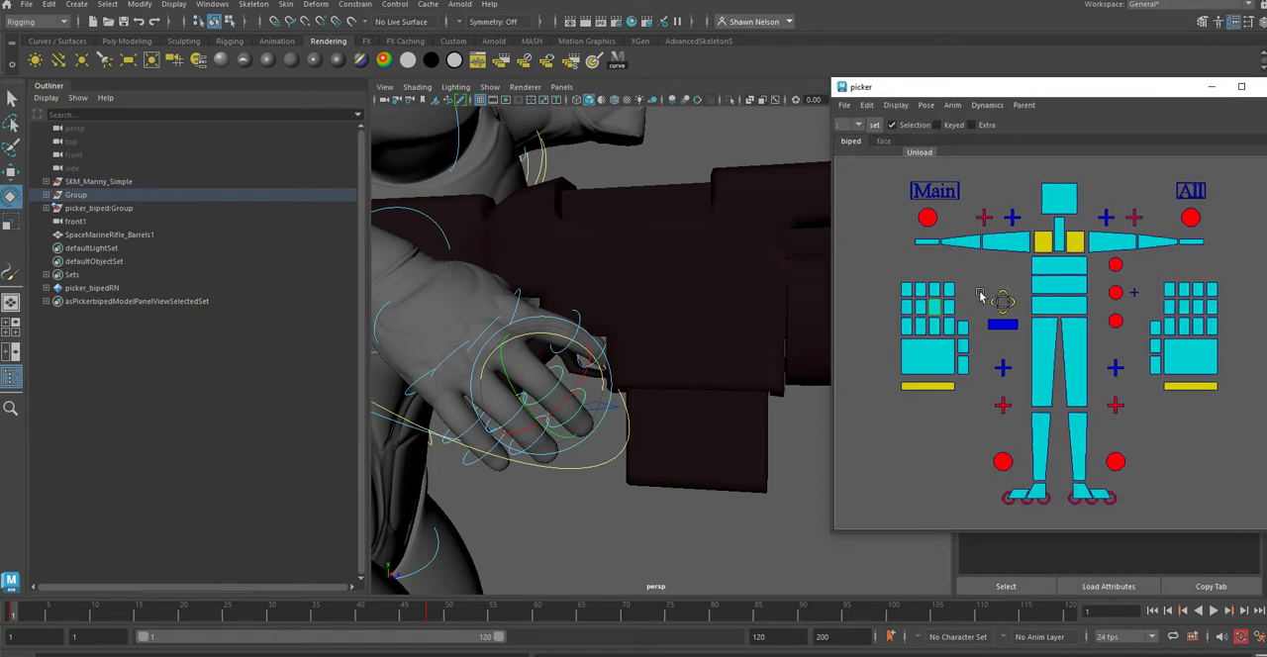
{"action": "left_click_drag", "start_coordinate": [897, 274], "coordinate": [940, 296]}
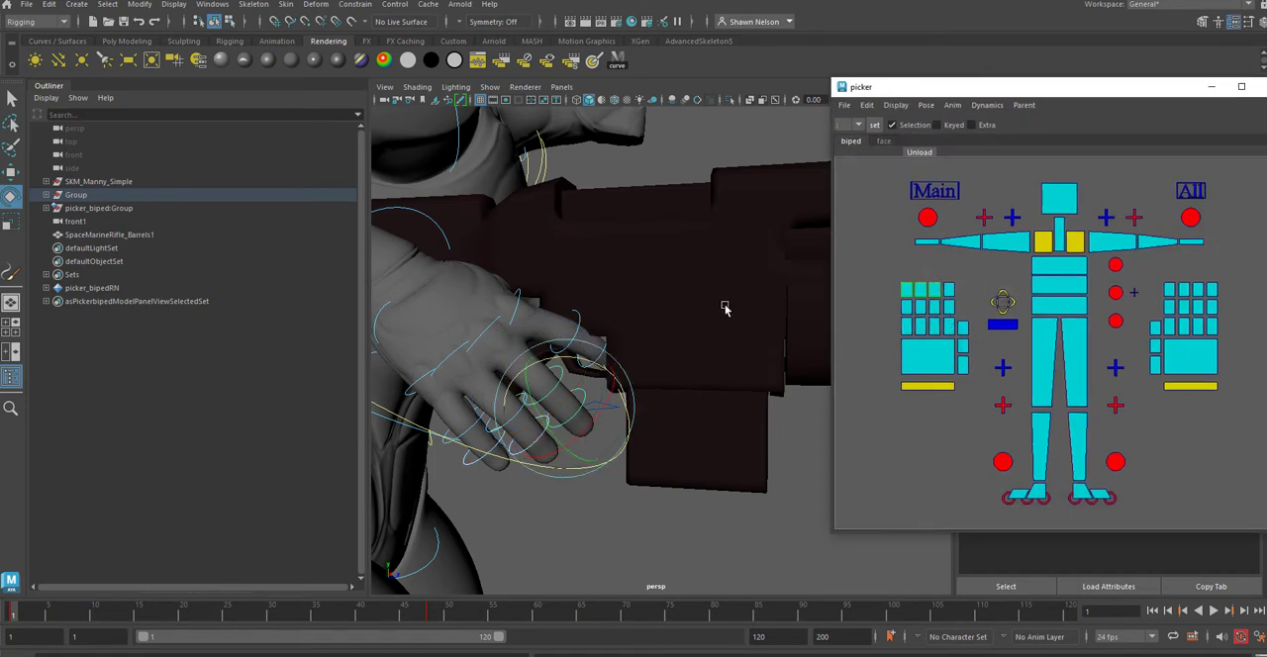
{"action": "left_click_drag", "start_coordinate": [540, 378], "coordinate": [598, 433]}
Step: Curl the middle joints and rotate the base joints of the right middle, ring and pinky fingers around the rifle grip
{"action": "left_click_drag", "start_coordinate": [899, 313], "coordinate": [941, 316]}
{"action": "left_click_drag", "start_coordinate": [544, 371], "coordinate": [525, 414]}
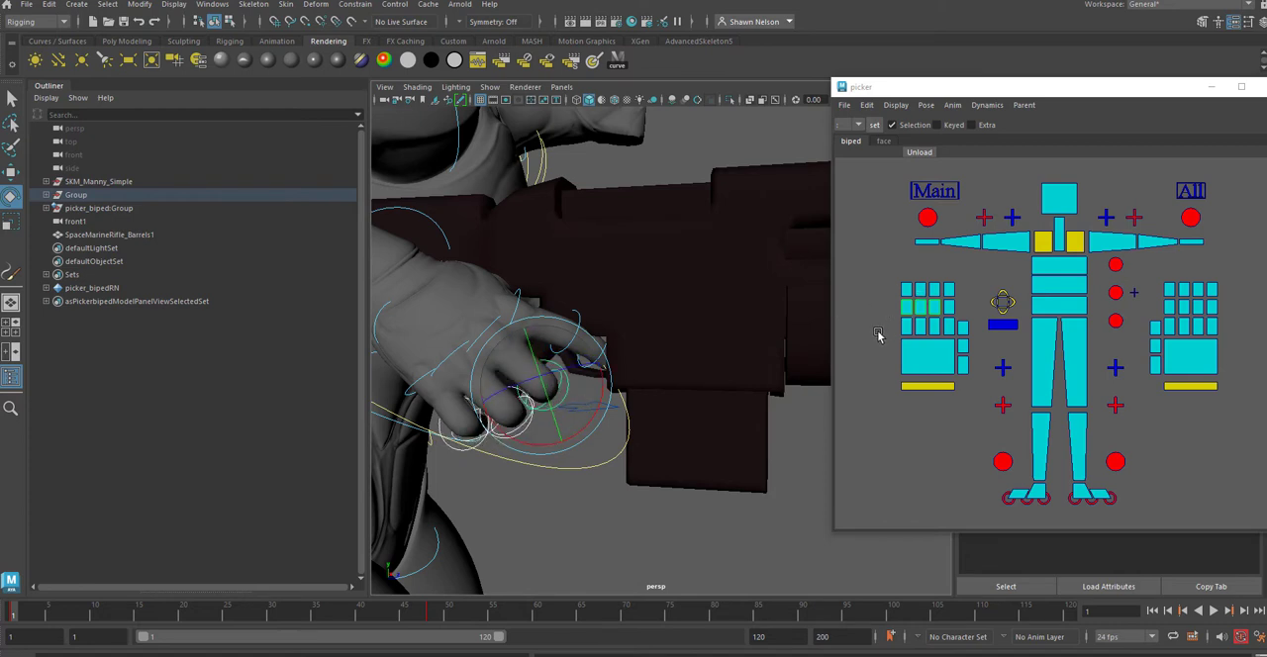
{"action": "left_click_drag", "start_coordinate": [930, 335], "coordinate": [939, 336]}
{"action": "mouse_move", "coordinate": [498, 341]}
{"action": "left_mouse_down"}
{"action": "mouse_move", "coordinate": [523, 362]}
{"action": "mouse_move", "coordinate": [507, 360]}
{"action": "left_mouse_up"}
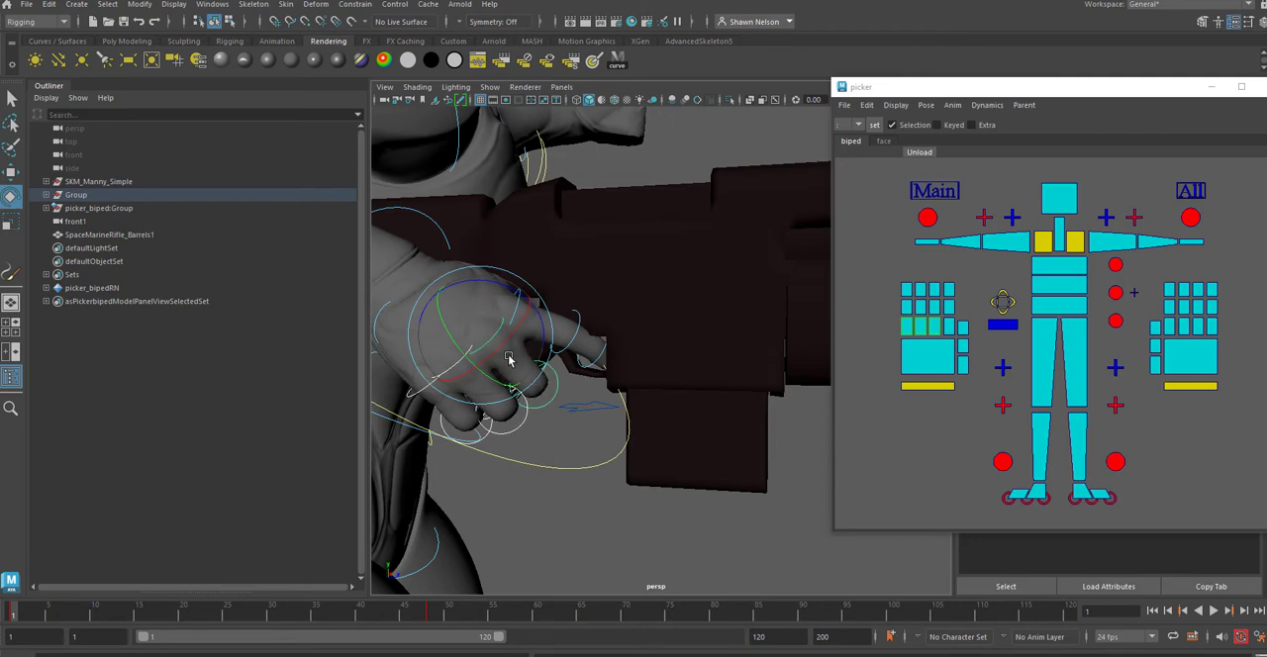
Step: Select the rifle and adjust its position so the grip seats in the right hand
{"action": "left_click_drag", "start_coordinate": [663, 386], "coordinate": [596, 391], "text": "alt"}
{"action": "left_click", "coordinate": [654, 231]}
{"action": "key", "text": "w"}
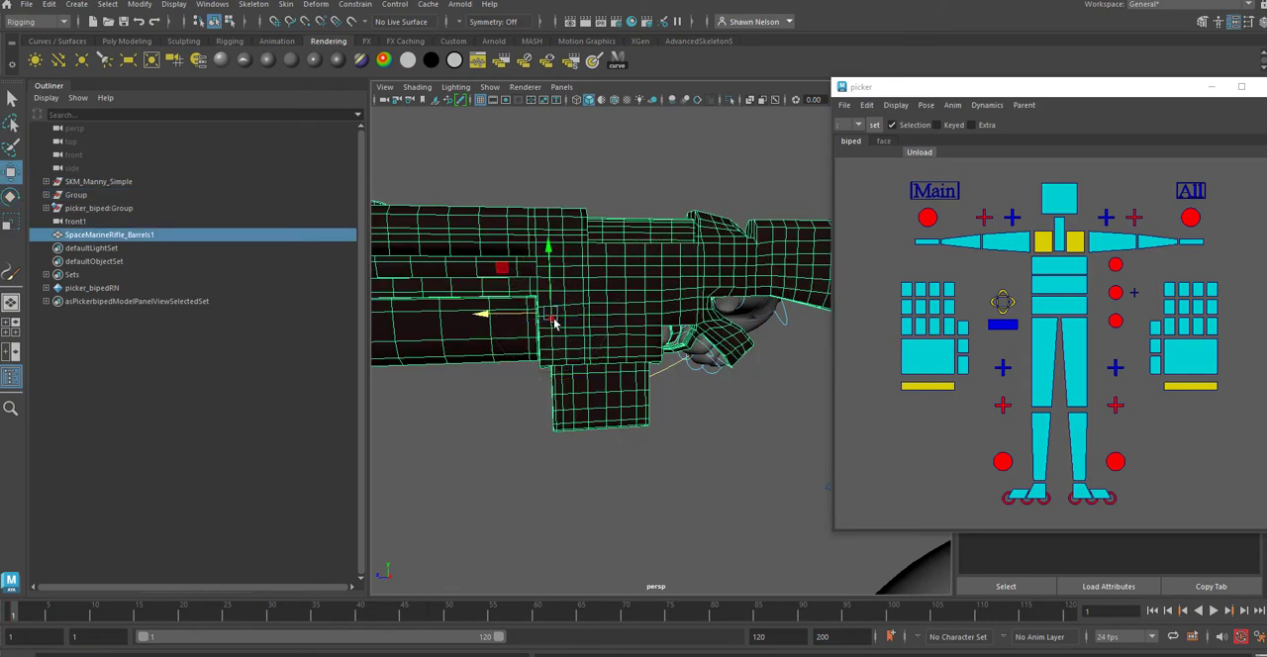
{"action": "left_click_drag", "start_coordinate": [534, 334], "coordinate": [762, 316], "text": "alt"}
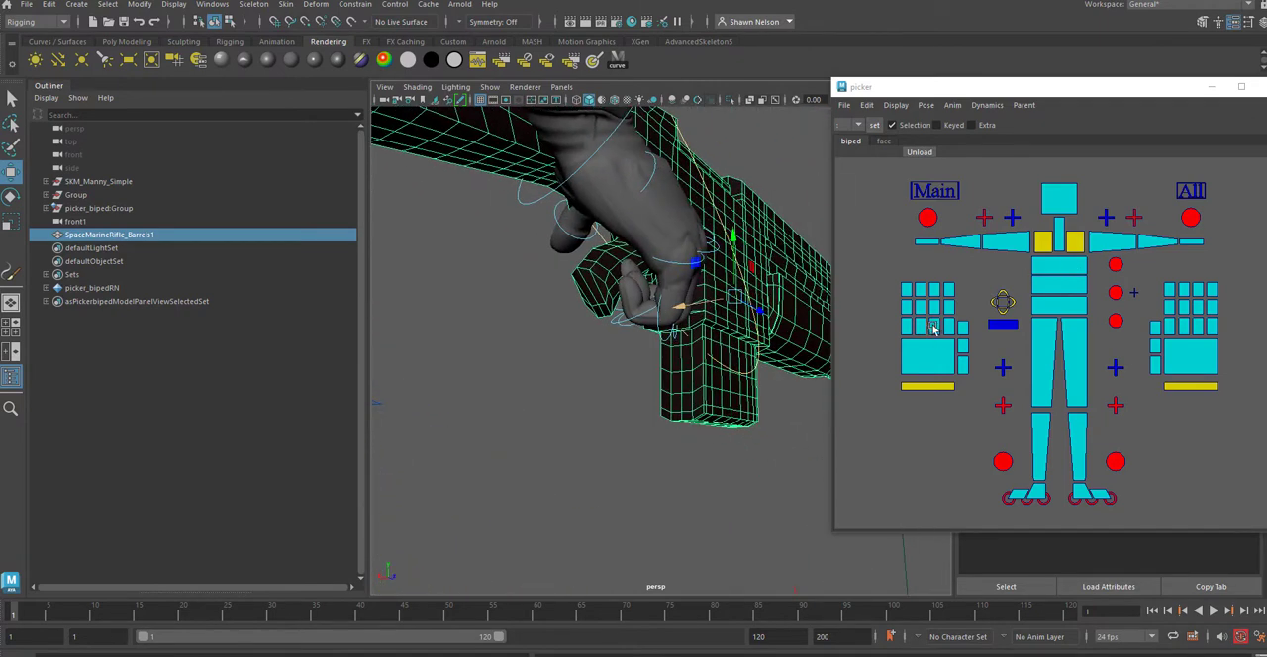
Step: Rotate the fingertip joints of all four right fingers together, and their base joints as a second group
{"action": "left_click_drag", "start_coordinate": [880, 281], "coordinate": [962, 299]}
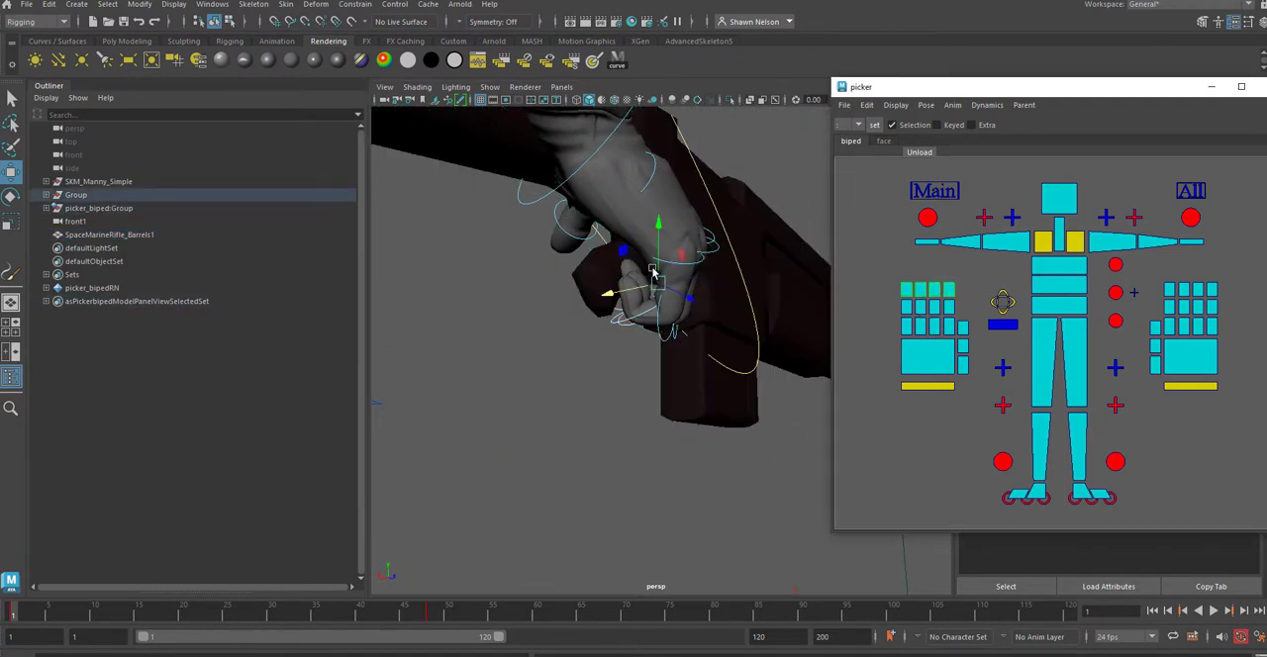
{"action": "key", "text": "e"}
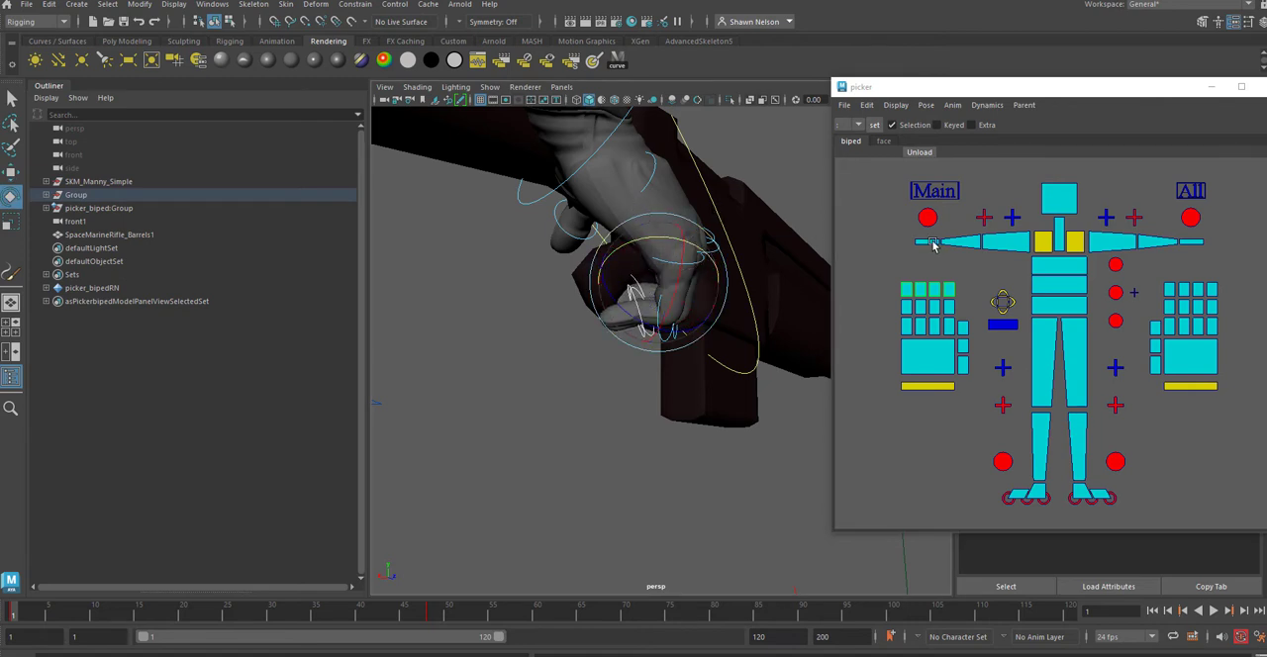
{"action": "left_click_drag", "start_coordinate": [886, 325], "coordinate": [963, 344]}
{"action": "left_click_drag", "start_coordinate": [729, 190], "coordinate": [737, 225]}
Step: Rotate the middle joints of all four right fingers and curl their fingertips around the rifle grip
{"action": "left_click_drag", "start_coordinate": [893, 310], "coordinate": [954, 312]}
{"action": "left_click_drag", "start_coordinate": [706, 273], "coordinate": [691, 243]}
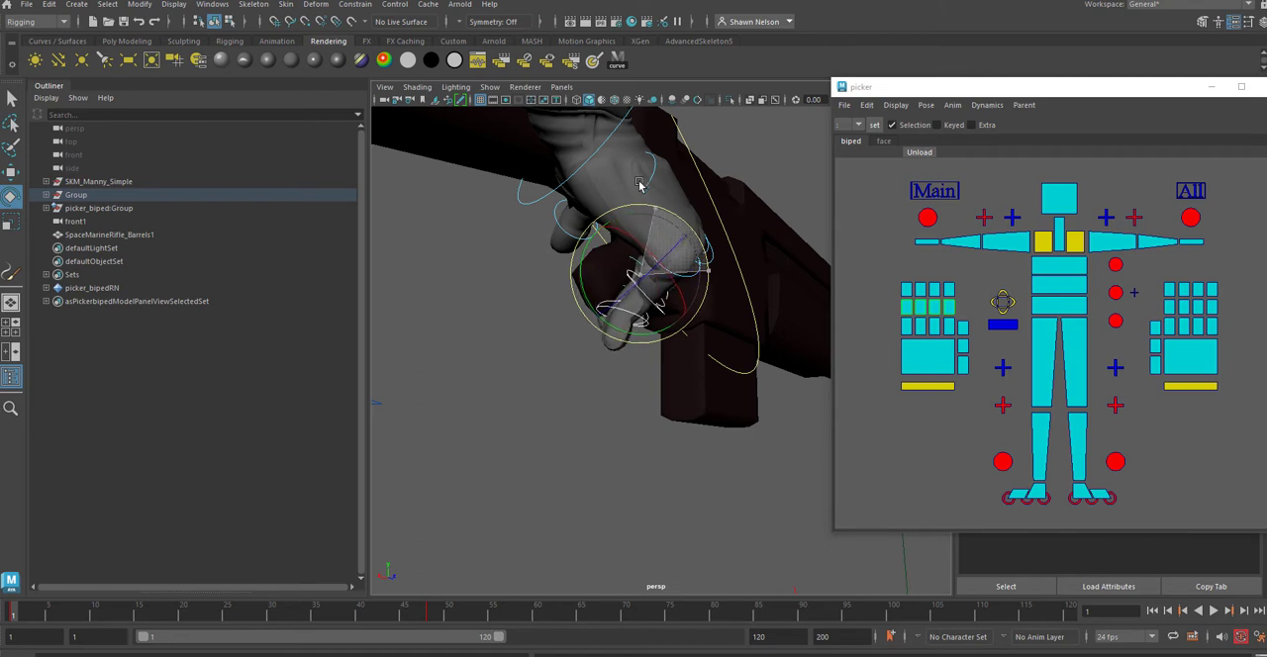
{"action": "left_click_drag", "start_coordinate": [894, 288], "coordinate": [956, 296]}
{"action": "left_click_drag", "start_coordinate": [683, 260], "coordinate": [695, 264]}
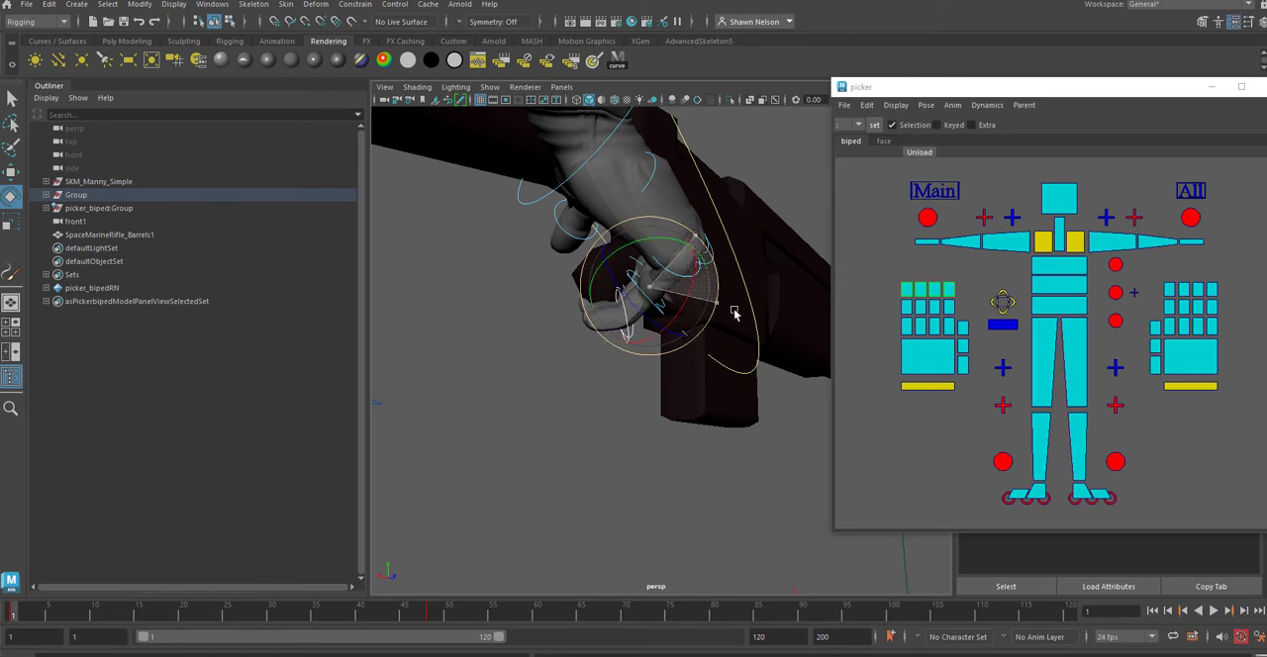
Step: Examine the right hand's grip on the rifle and the overall character pose from several angles
{"action": "left_click_drag", "start_coordinate": [630, 284], "coordinate": [1058, 345], "text": "alt"}
{"action": "right_click_drag", "start_coordinate": [848, 386], "coordinate": [826, 445], "text": "alt"}
{"action": "right_click_drag", "start_coordinate": [746, 497], "coordinate": [659, 145], "text": "alt"}
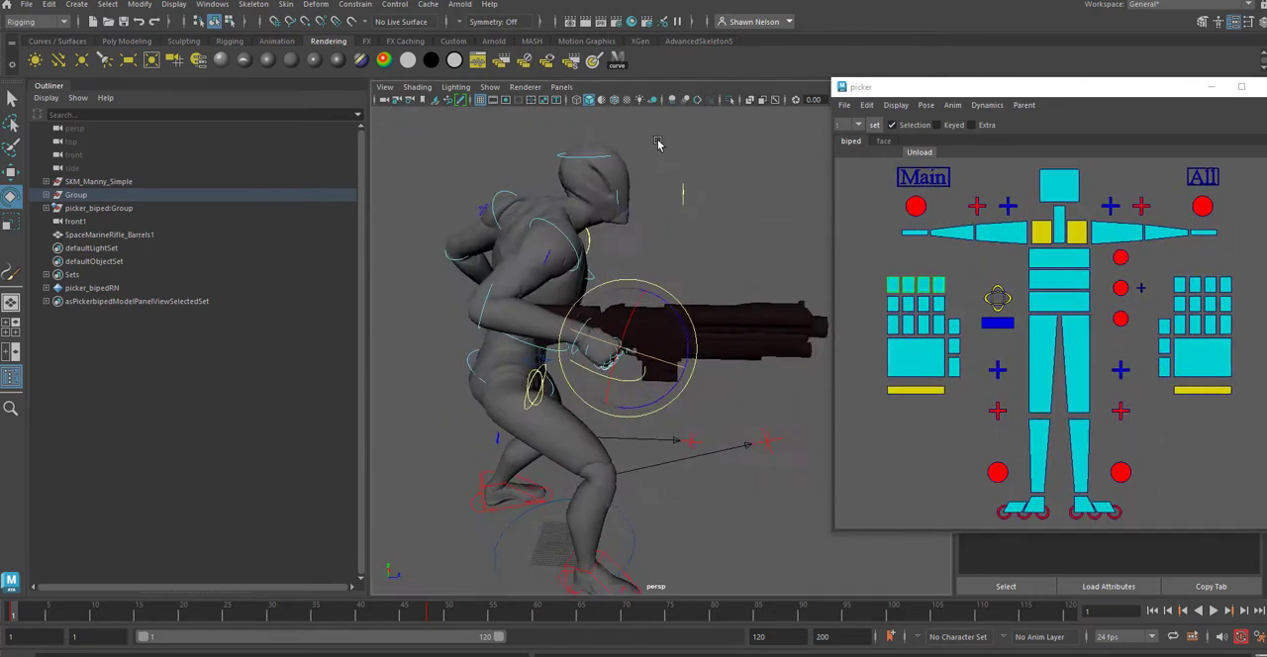
{"action": "left_click_drag", "start_coordinate": [659, 145], "coordinate": [538, 289], "text": "alt"}
{"action": "left_click_drag", "start_coordinate": [619, 243], "coordinate": [744, 224], "text": "alt"}
{"action": "right_click_drag", "start_coordinate": [743, 224], "coordinate": [871, 374], "text": "alt"}
{"action": "middle_click_drag", "start_coordinate": [748, 347], "coordinate": [571, 402], "text": "alt"}
{"action": "left_click_drag", "start_coordinate": [571, 401], "coordinate": [637, 441], "text": "alt"}
{"action": "middle_click_drag", "start_coordinate": [639, 463], "coordinate": [741, 498], "text": "alt"}
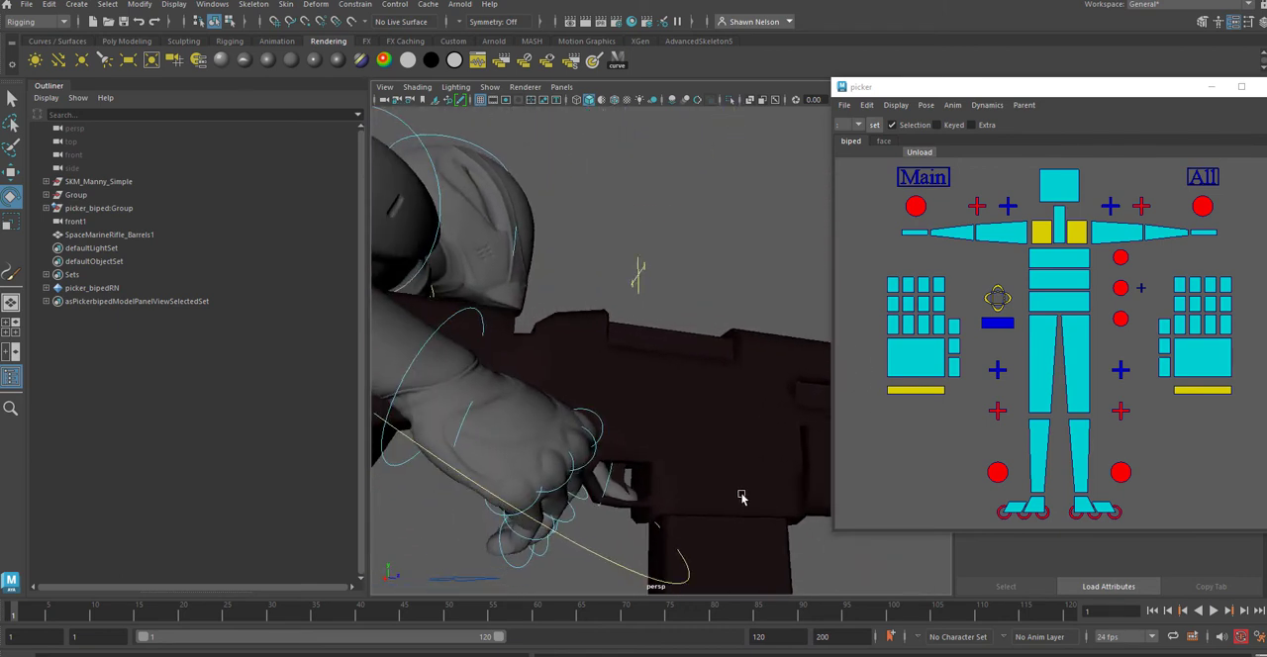
{"action": "right_click_drag", "start_coordinate": [742, 498], "coordinate": [707, 418], "text": "alt"}
{"action": "left_click_drag", "start_coordinate": [707, 418], "coordinate": [639, 433], "text": "alt"}
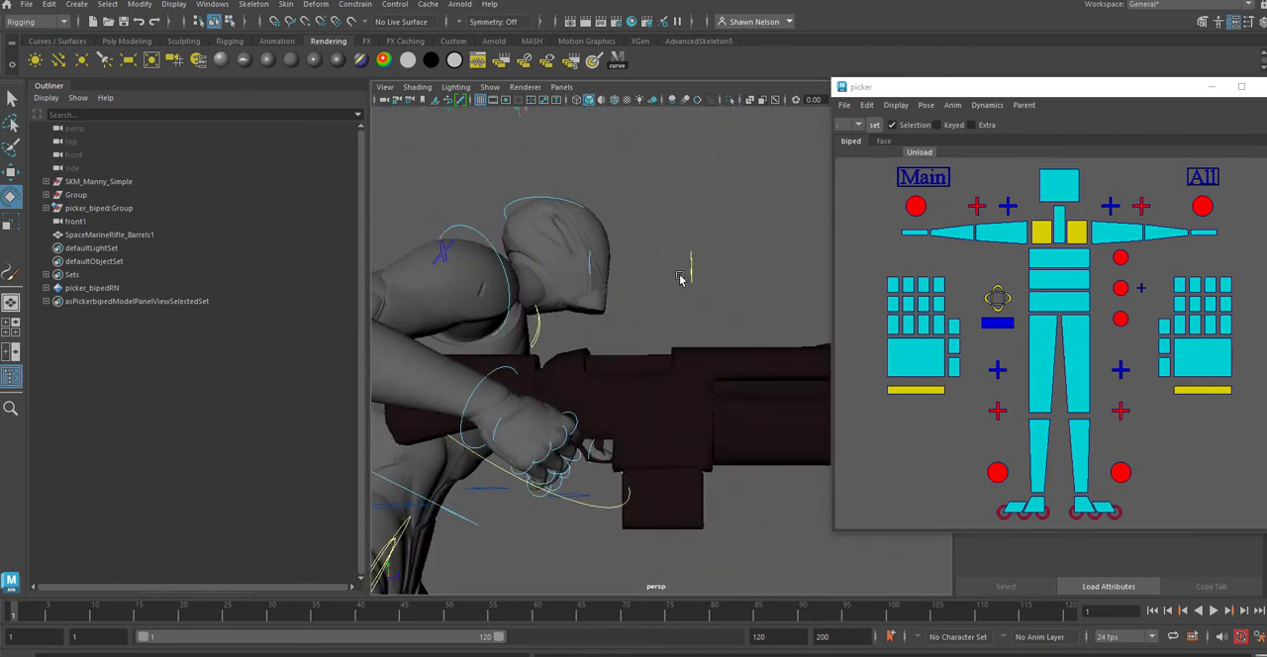
Step: Refine the rotation of the right index finger's base and middle joints so it rests on the rifle's trigger
{"action": "left_click", "coordinate": [594, 417]}
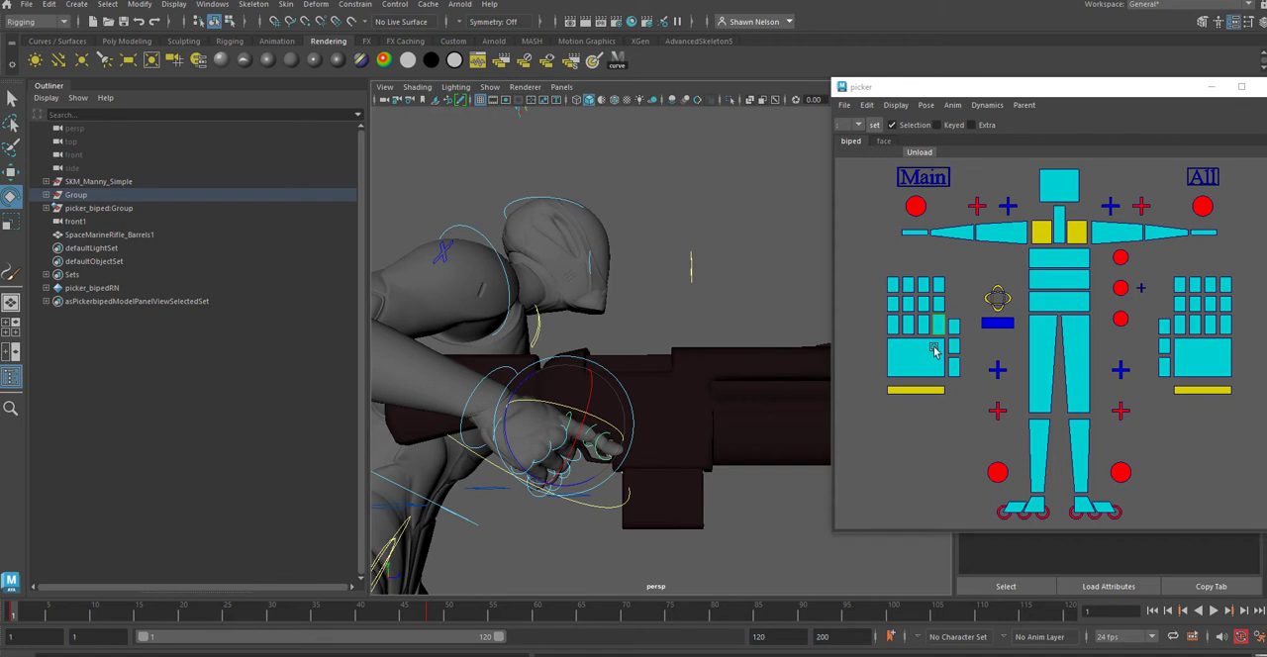
{"action": "left_click", "coordinate": [940, 305]}
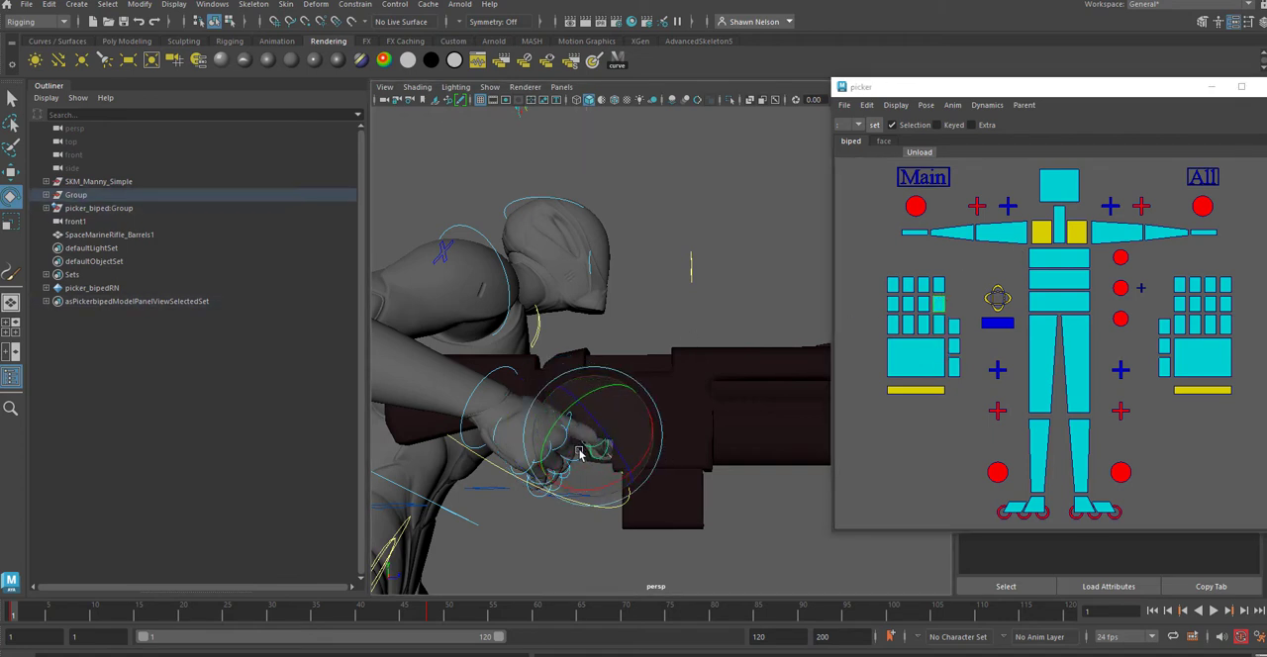
{"action": "left_click", "coordinate": [940, 326]}
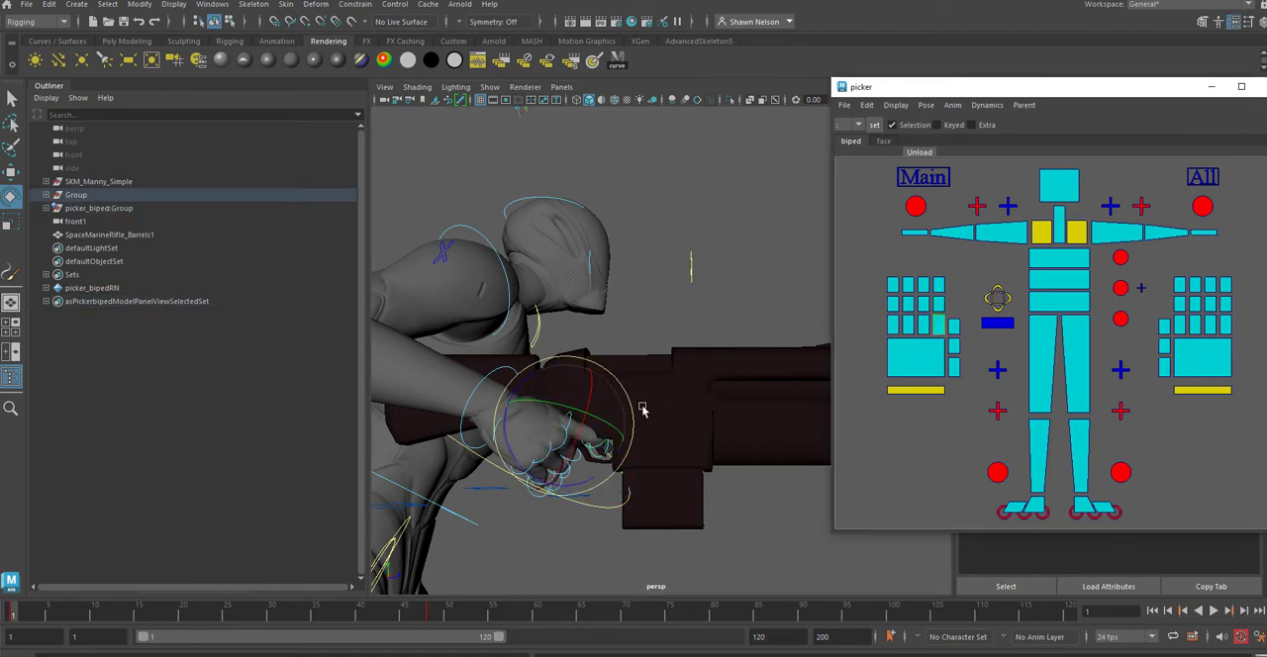
{"action": "left_click_drag", "start_coordinate": [634, 414], "coordinate": [634, 441]}
{"action": "left_click_drag", "start_coordinate": [635, 426], "coordinate": [606, 430]}
{"action": "left_click", "coordinate": [676, 294]}
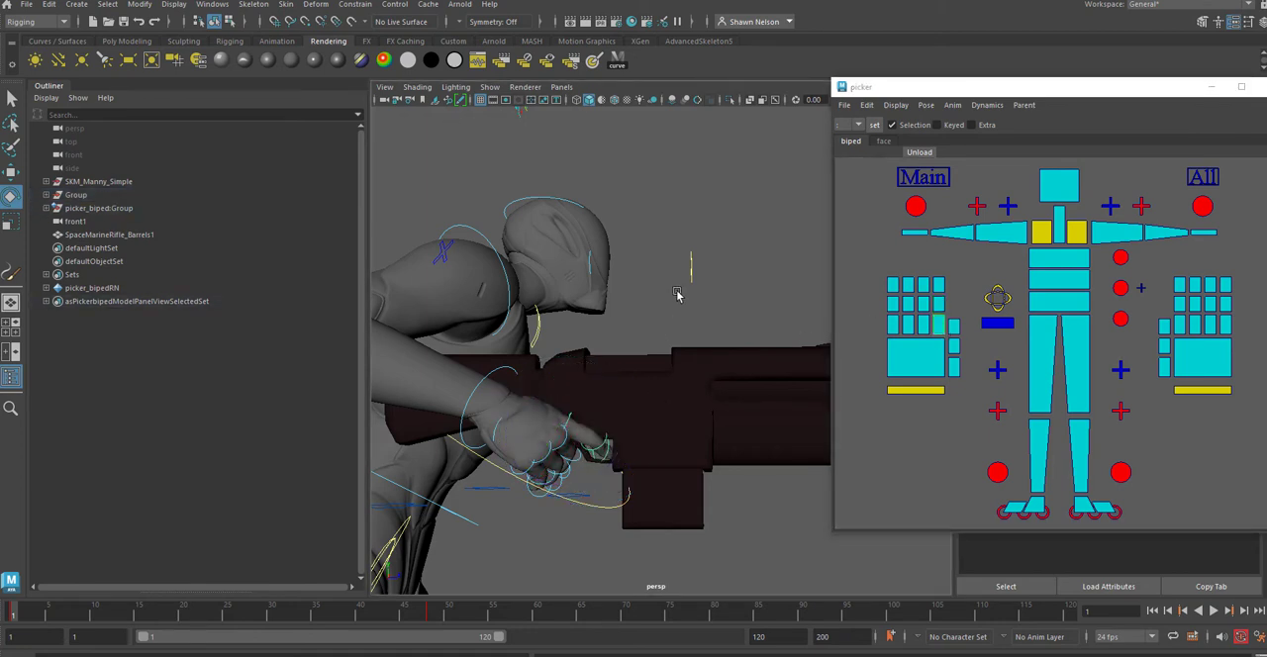
{"action": "left_click_drag", "start_coordinate": [647, 292], "coordinate": [644, 333], "text": "alt"}
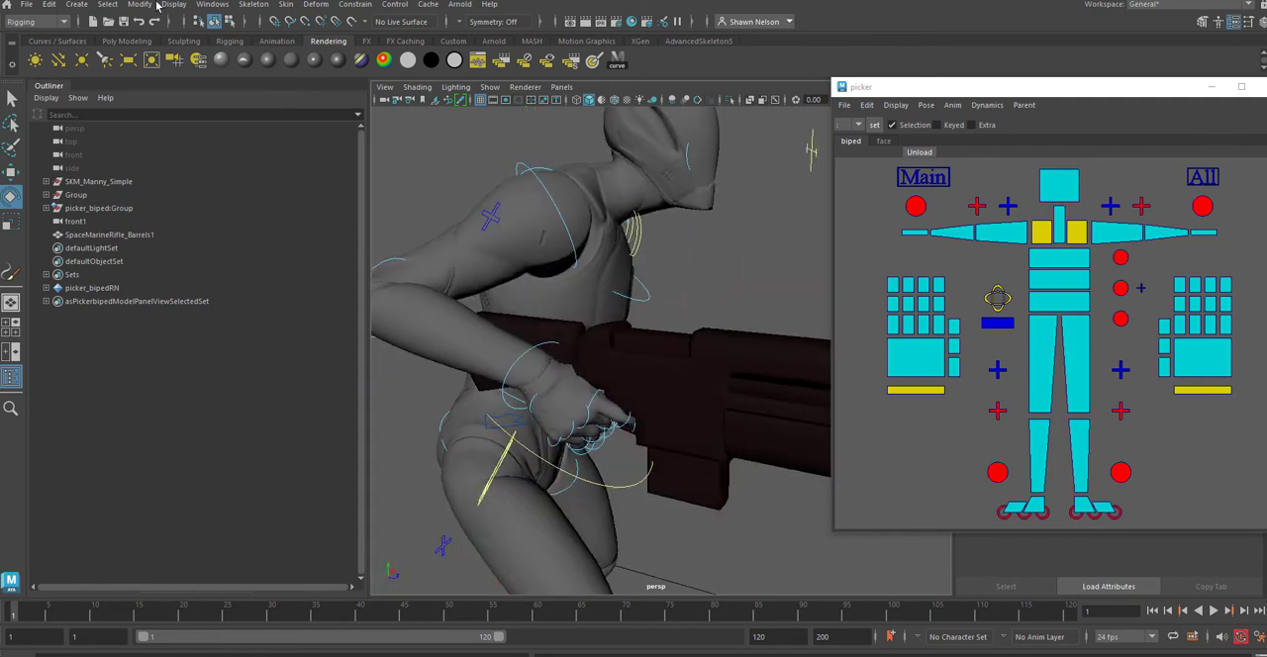
Step: Show joints and hide polygons in the perspective view
{"action": "left_click", "coordinate": [490, 87]}
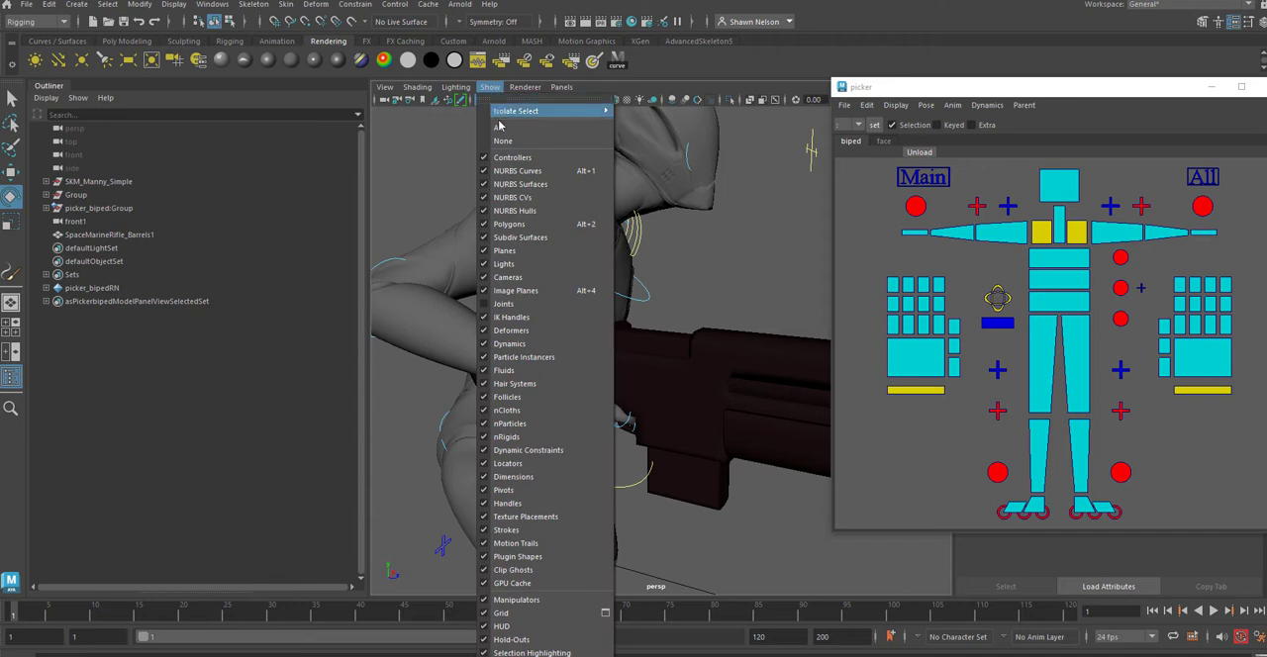
{"action": "mouse_move", "coordinate": [492, 115]}
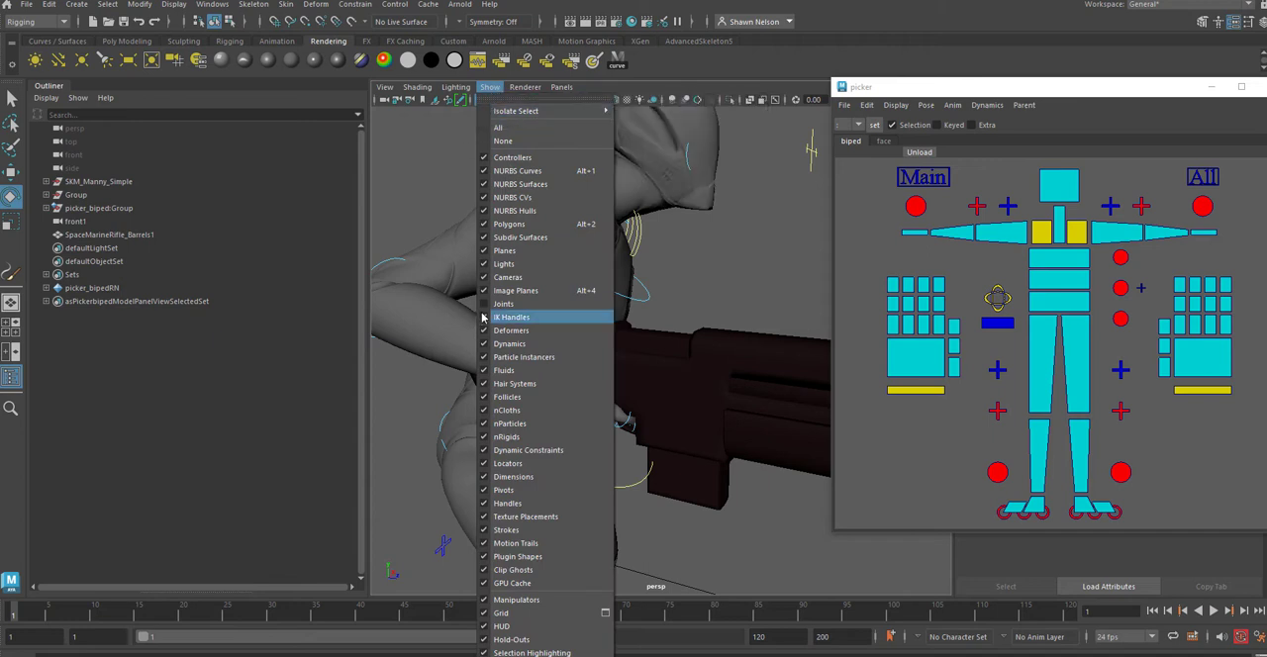
{"action": "left_click", "coordinate": [479, 305]}
{"action": "left_click", "coordinate": [490, 87]}
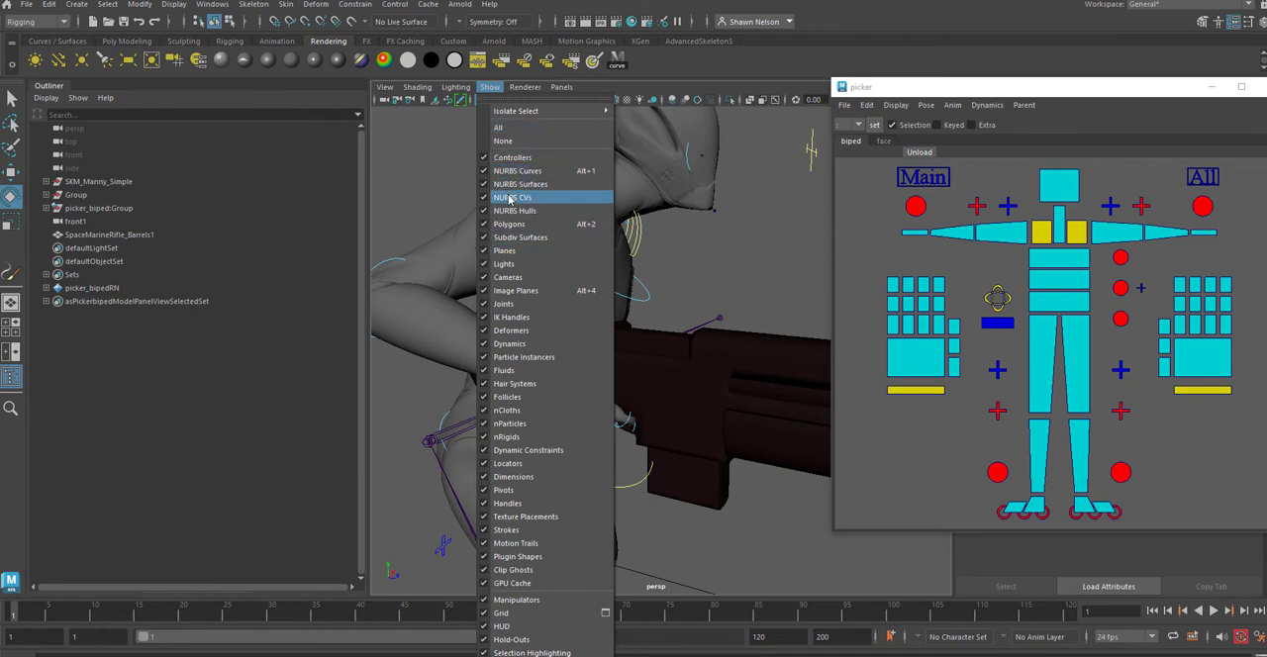
{"action": "left_click", "coordinate": [519, 225]}
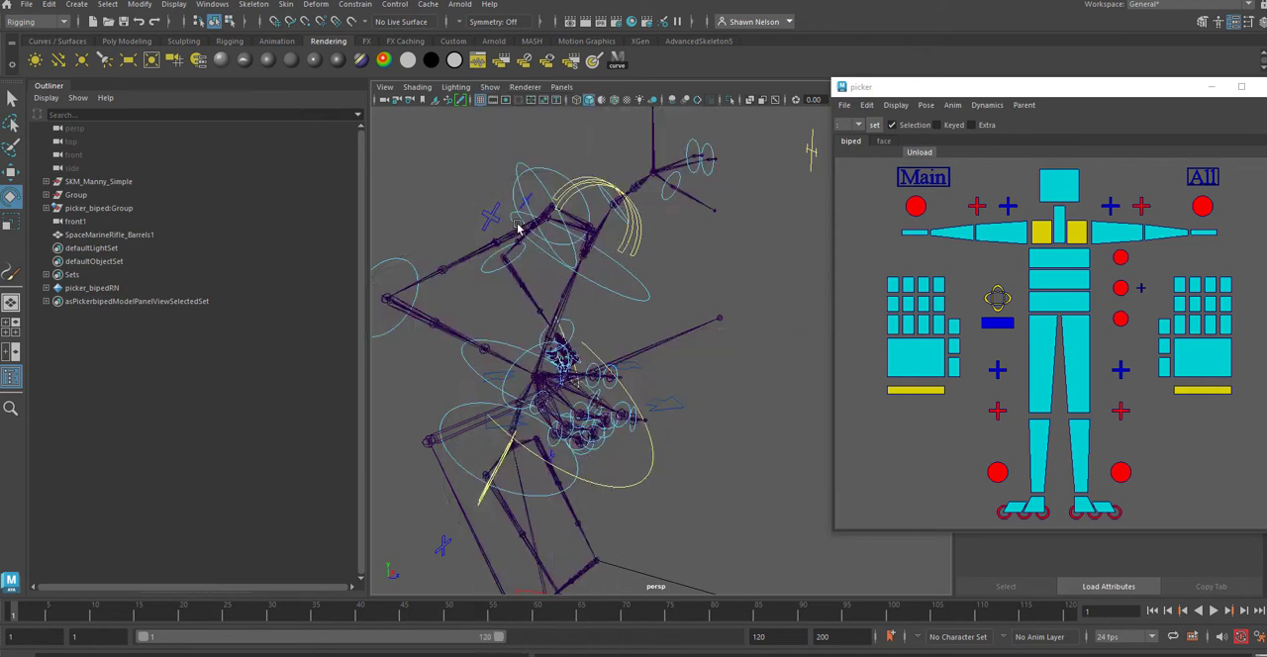
Step: Find the right wrist joint in the skeleton, select it and frame it
{"action": "left_click_drag", "start_coordinate": [749, 428], "coordinate": [698, 253], "text": "alt"}
{"action": "right_click_drag", "start_coordinate": [699, 252], "coordinate": [866, 407], "text": "alt"}
{"action": "middle_click_drag", "start_coordinate": [703, 252], "coordinate": [667, 429], "text": "alt"}
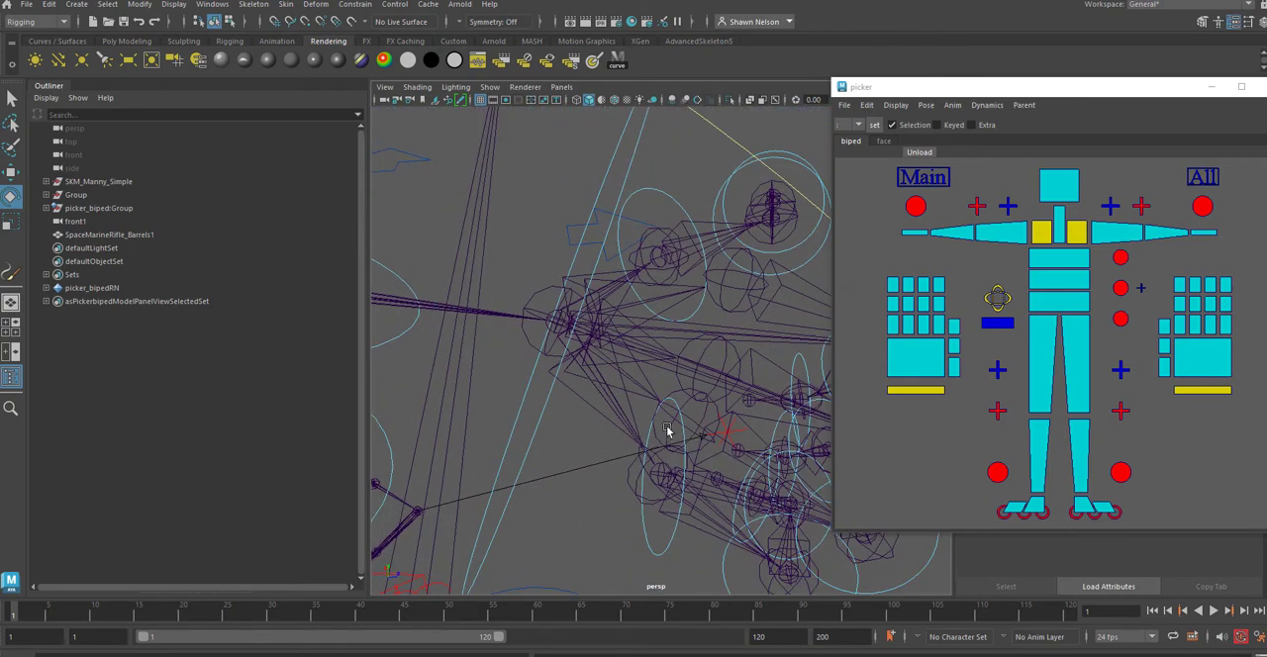
{"action": "left_click", "coordinate": [531, 300]}
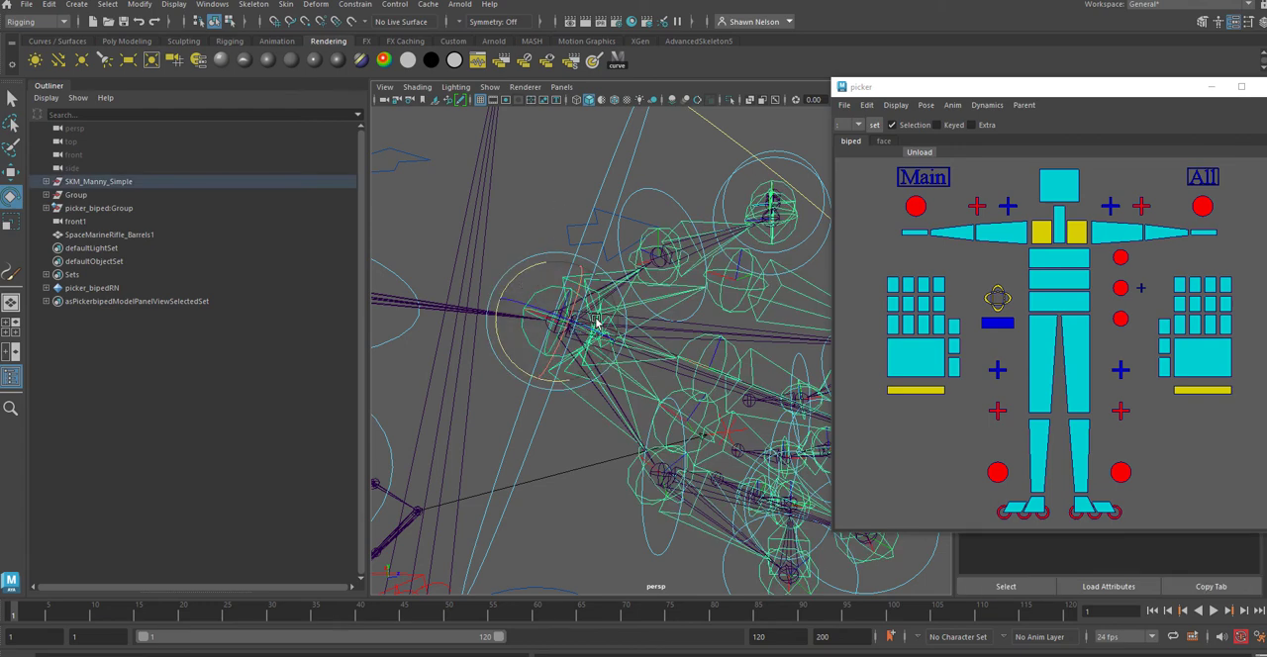
{"action": "key", "text": "f"}
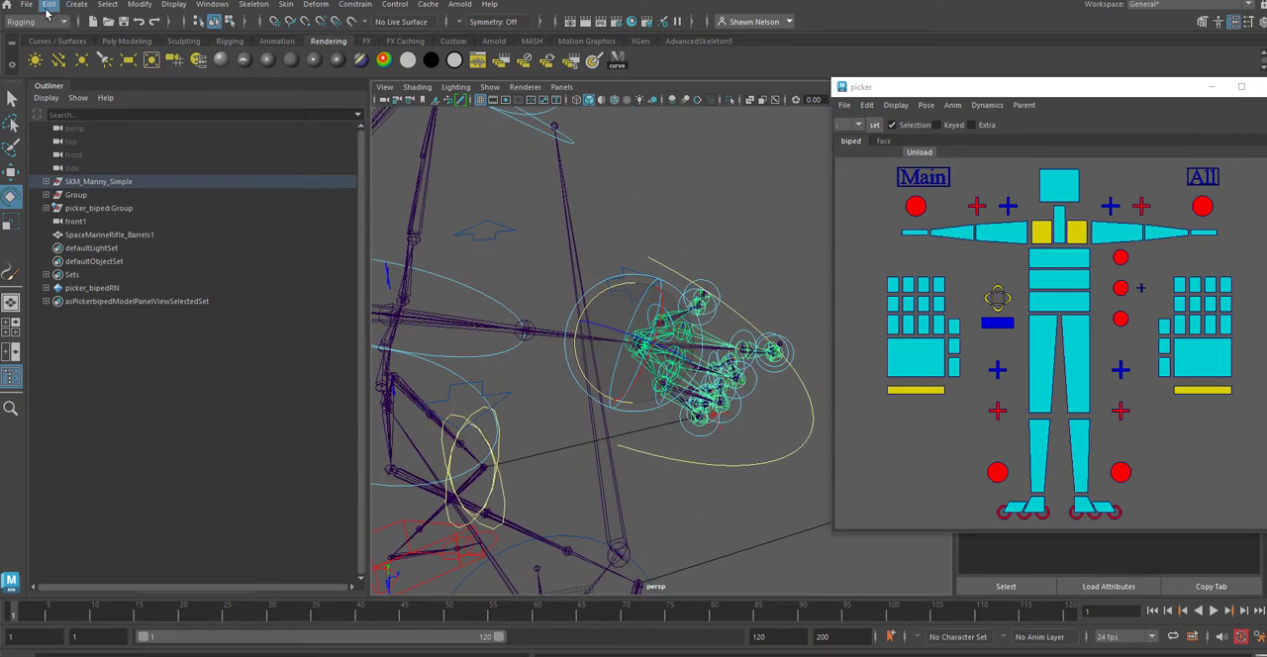
Step: Create a locator and raise it from the origin to the character's upper body
{"action": "left_click", "coordinate": [77, 4]}
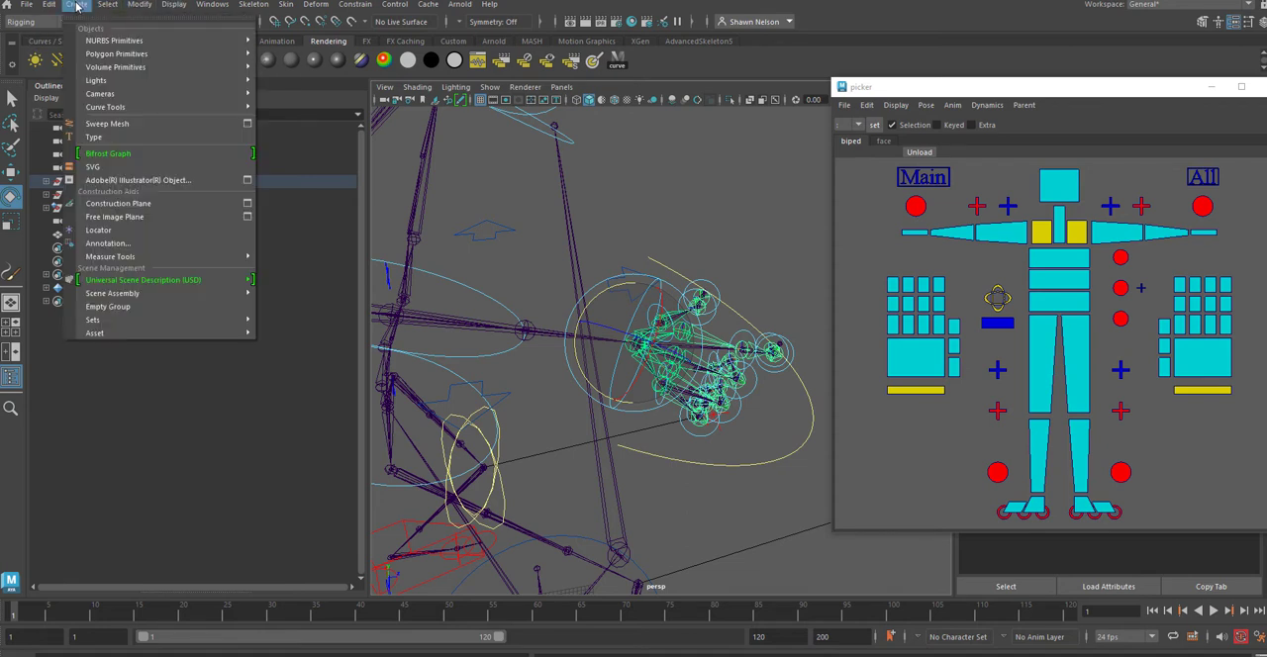
{"action": "left_click", "coordinate": [103, 229]}
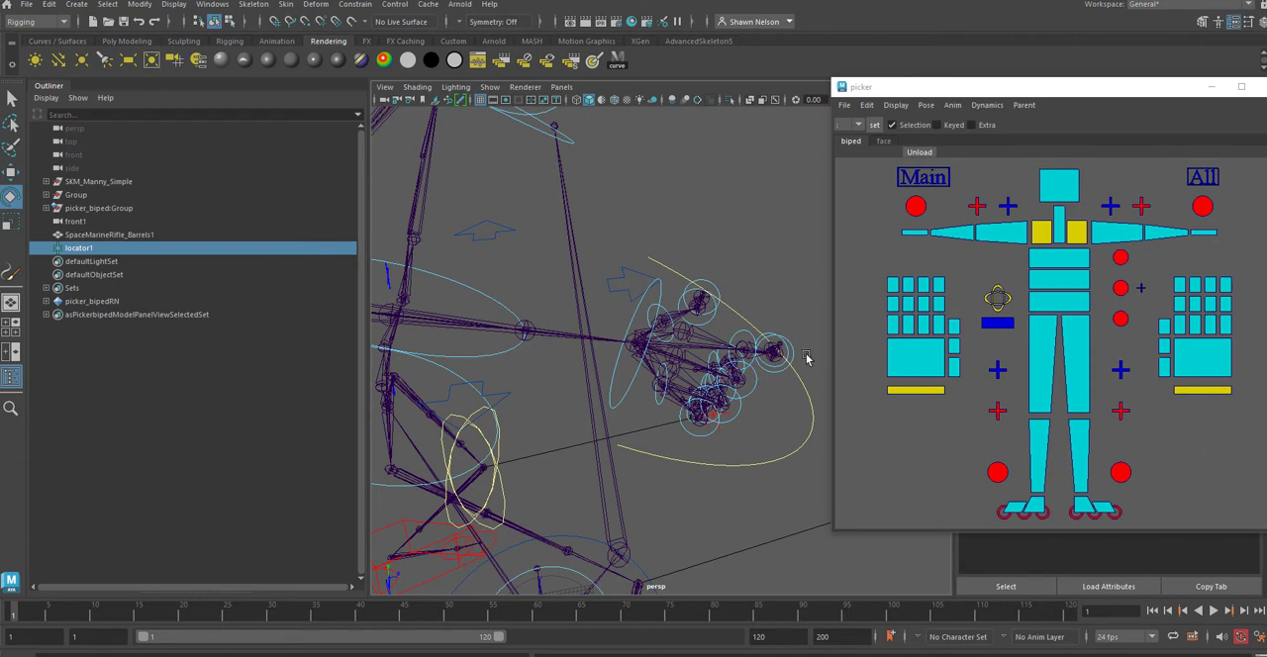
{"action": "key", "text": "a"}
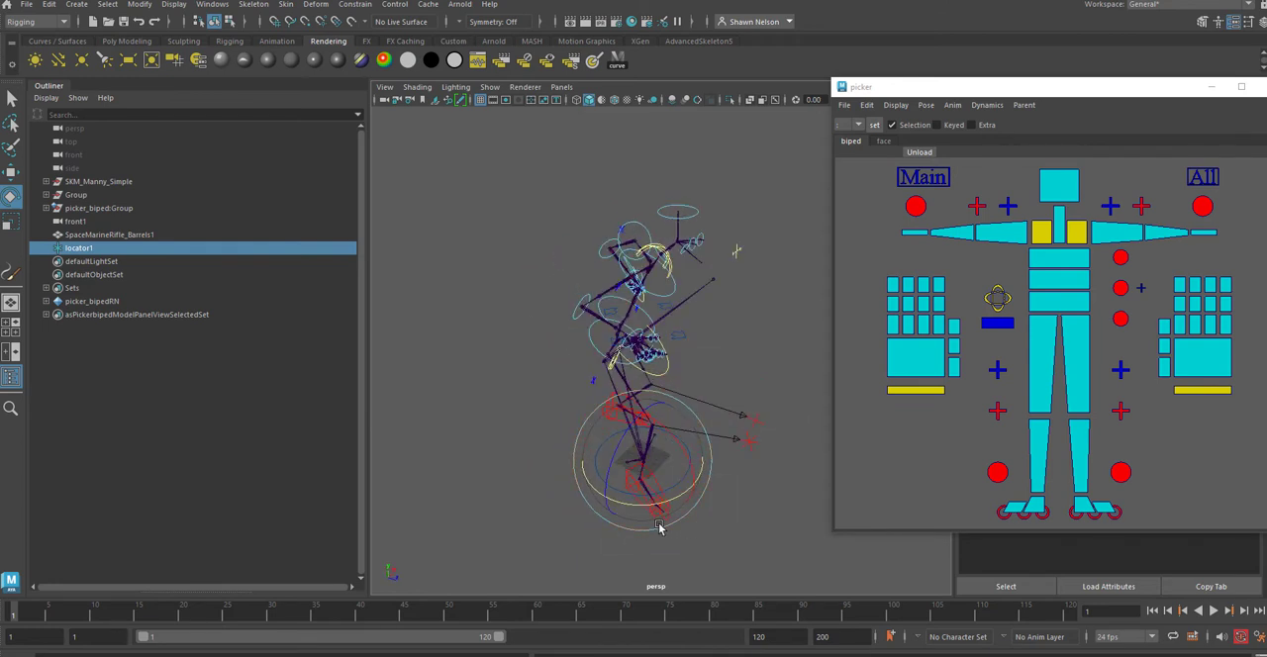
{"action": "key", "text": "w"}
{"action": "left_click_drag", "start_coordinate": [676, 439], "coordinate": [618, 235]}
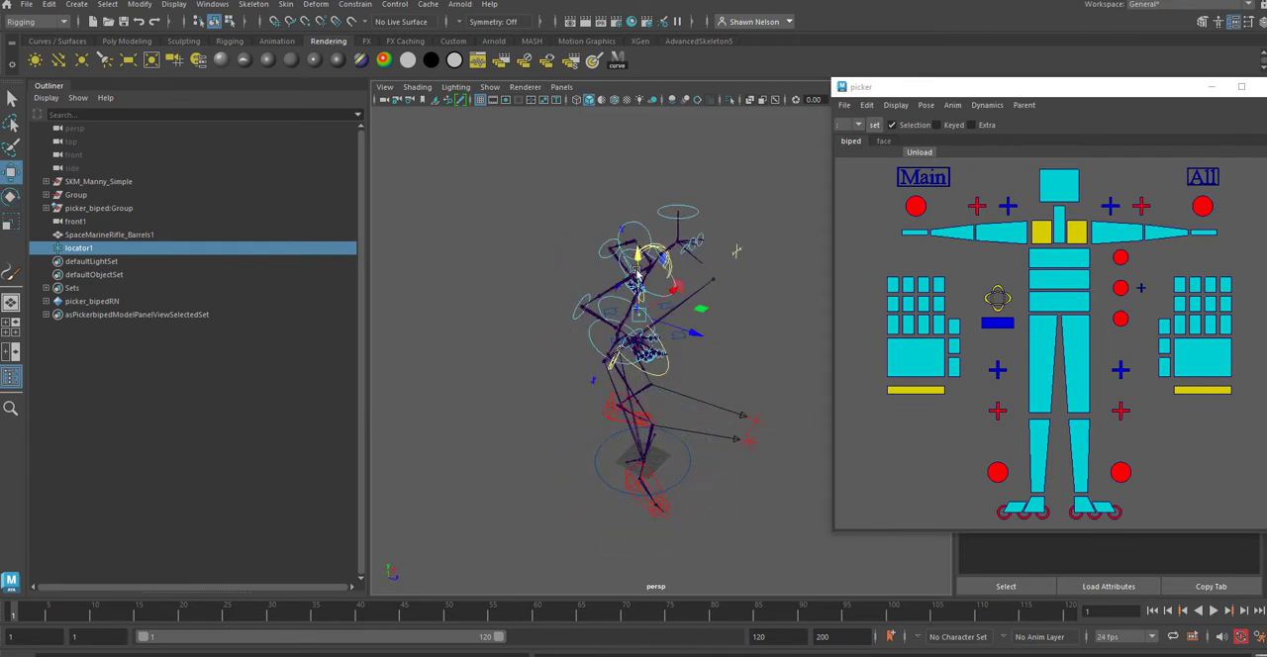
Step: Turn on point snapping and snap the locator onto the right wrist joint
{"action": "key", "text": "f"}
{"action": "left_click_drag", "start_coordinate": [658, 288], "coordinate": [522, 274], "text": "alt"}
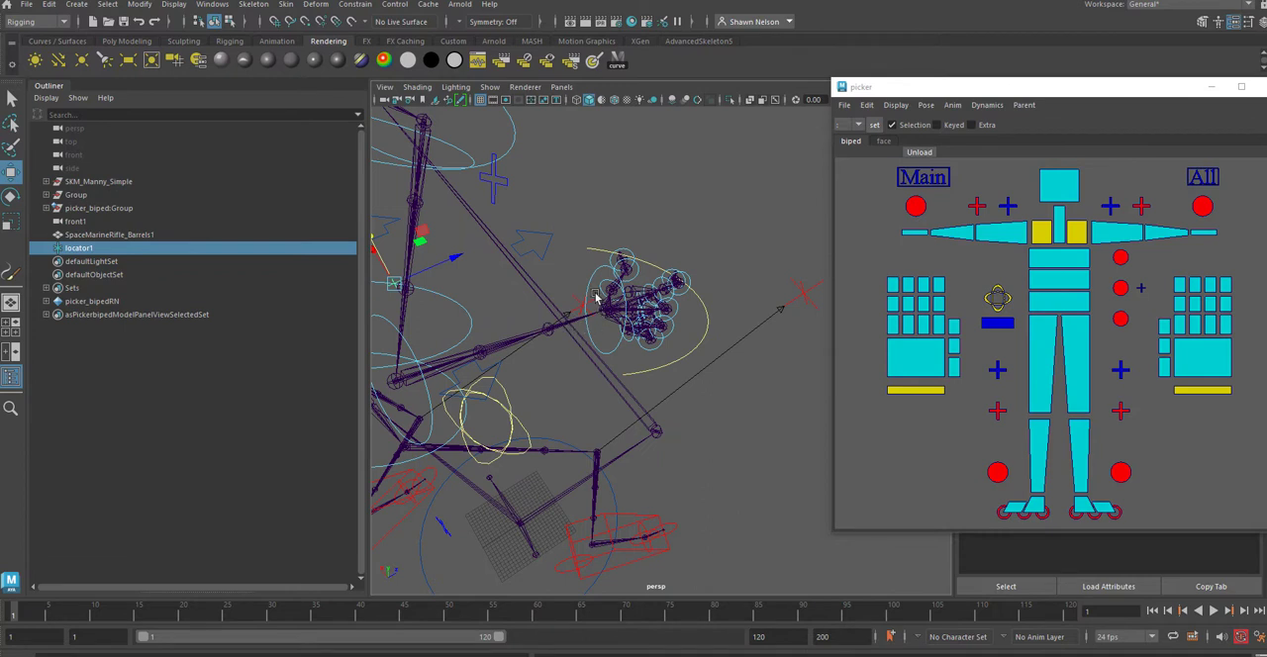
{"action": "left_click", "coordinate": [306, 21]}
{"action": "left_click_drag", "start_coordinate": [401, 287], "coordinate": [606, 320]}
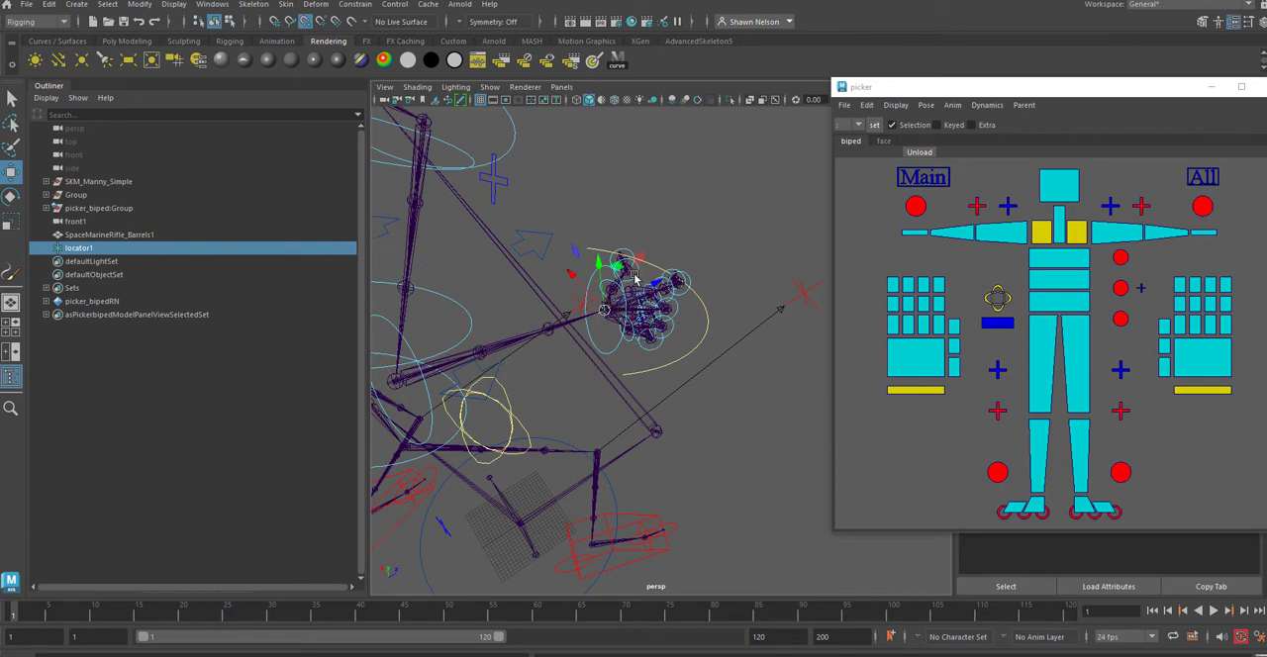
{"action": "mouse_move", "coordinate": [727, 272]}
{"action": "left_mouse_down", "text": "alt"}
{"action": "mouse_move", "coordinate": [724, 286]}
{"action": "mouse_move", "coordinate": [523, 246]}
{"action": "mouse_move", "coordinate": [495, 209]}
{"action": "mouse_move", "coordinate": [612, 284]}
{"action": "mouse_move", "coordinate": [759, 262]}
{"action": "mouse_move", "coordinate": [730, 263]}
{"action": "left_mouse_up", "text": "alt"}
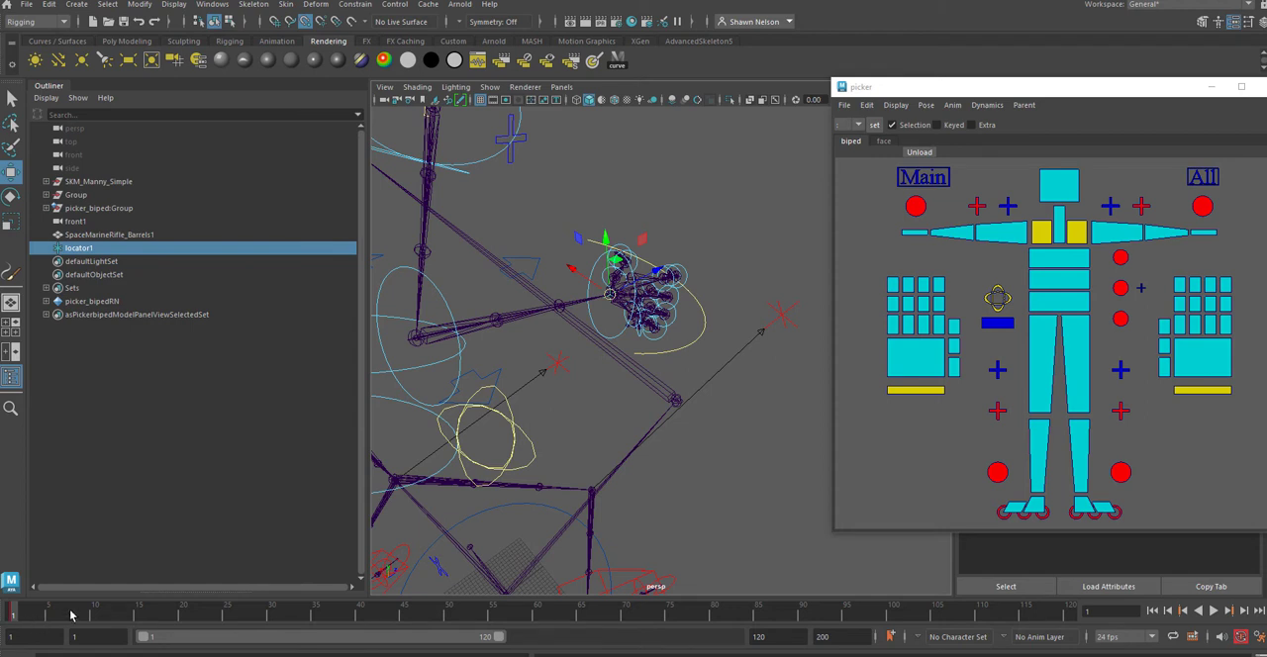
Step: Play the animation, stop at frame 59 and show polygons in the perspective view again
{"action": "key", "text": "alt+v"}
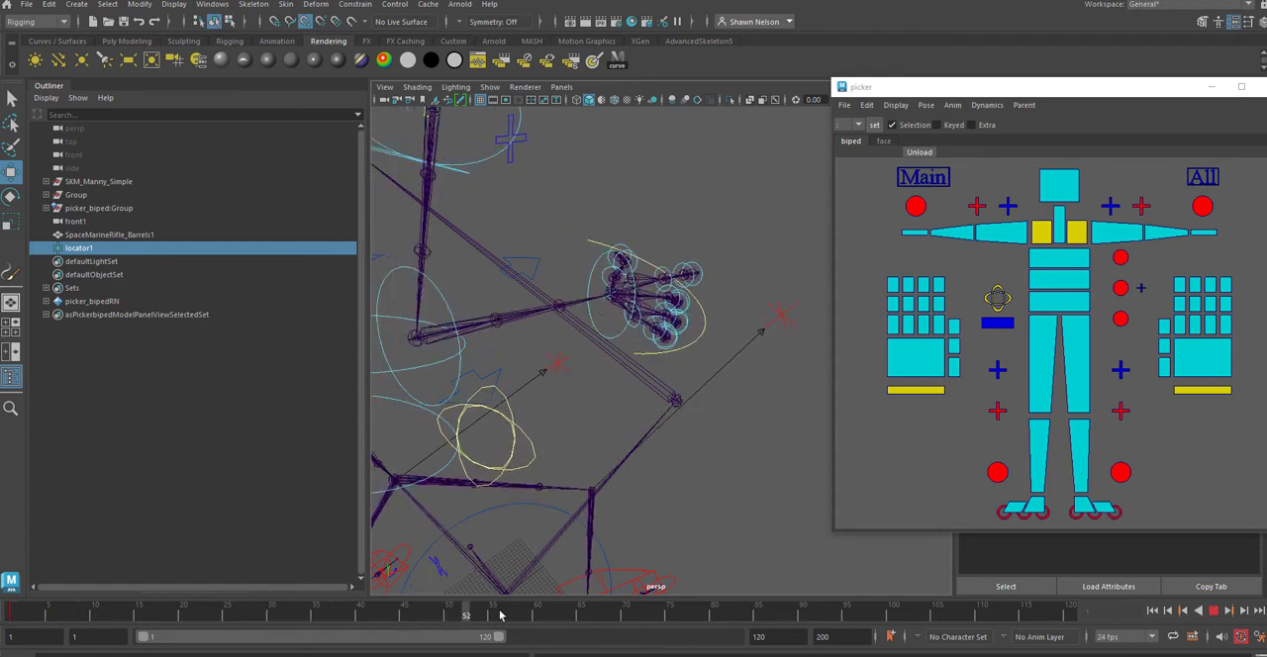
{"action": "left_click_drag", "start_coordinate": [500, 616], "coordinate": [526, 611]}
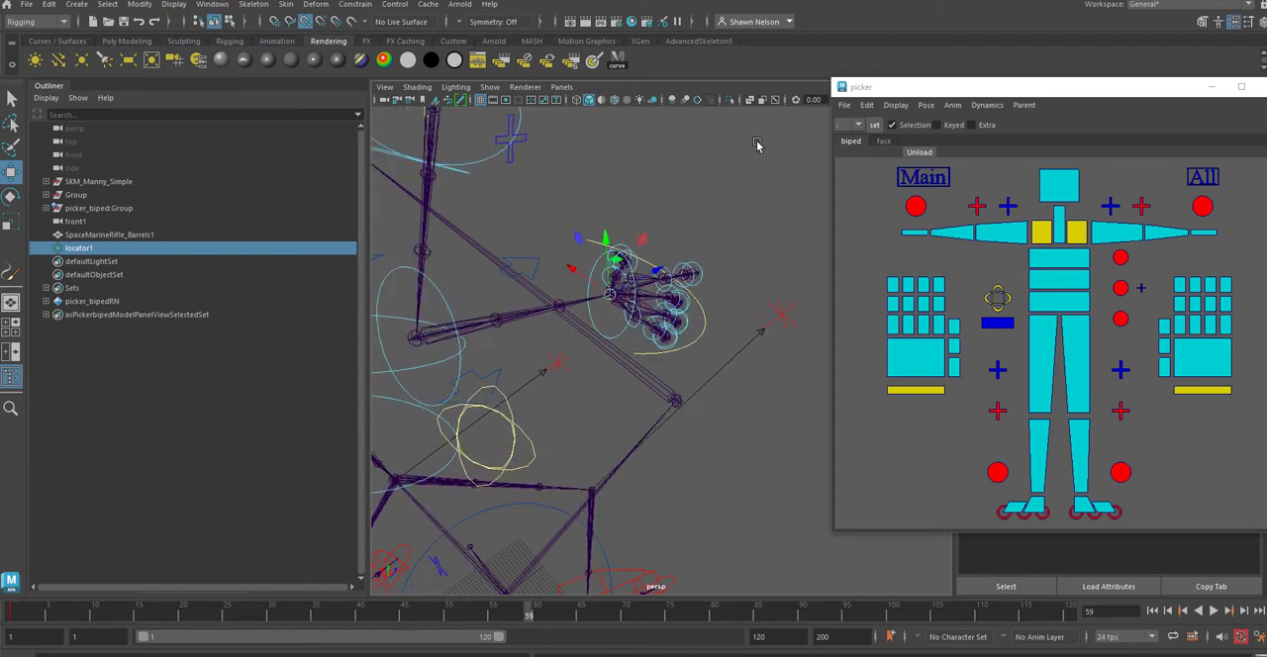
{"action": "left_click", "coordinate": [489, 87]}
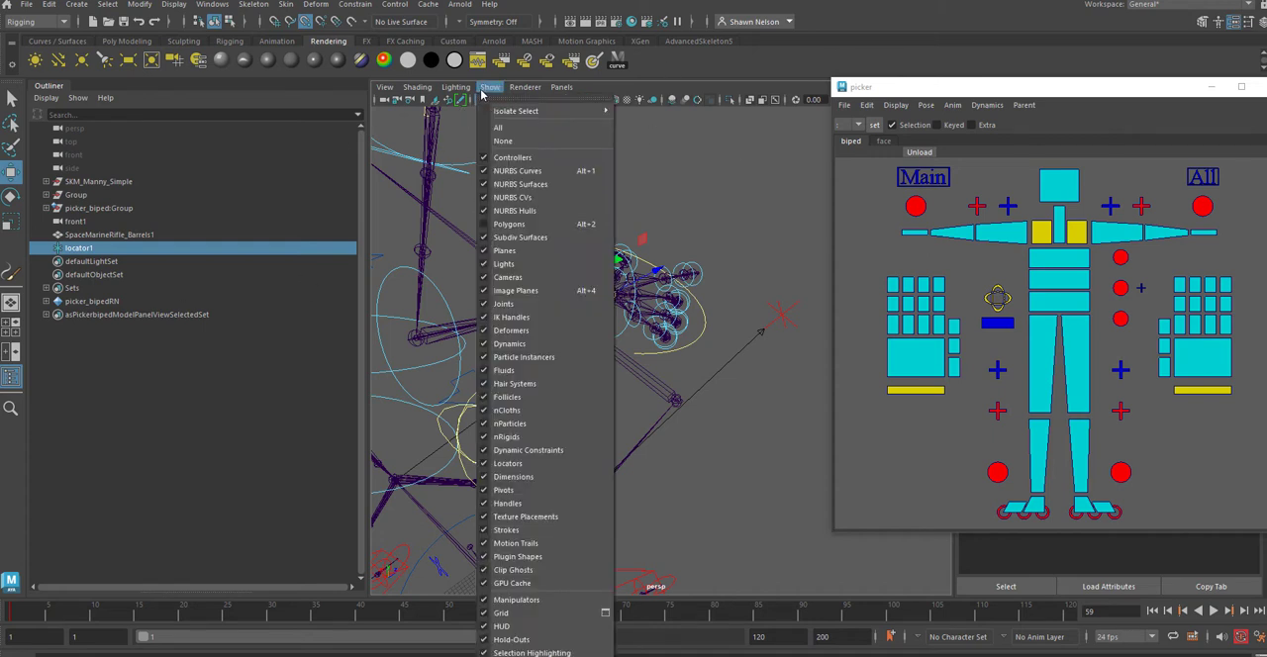
{"action": "left_click", "coordinate": [509, 225]}
Step: Parent the rifle mesh SpaceMarineRifle_Barrels1 under locator1
{"action": "left_click", "coordinate": [720, 242]}
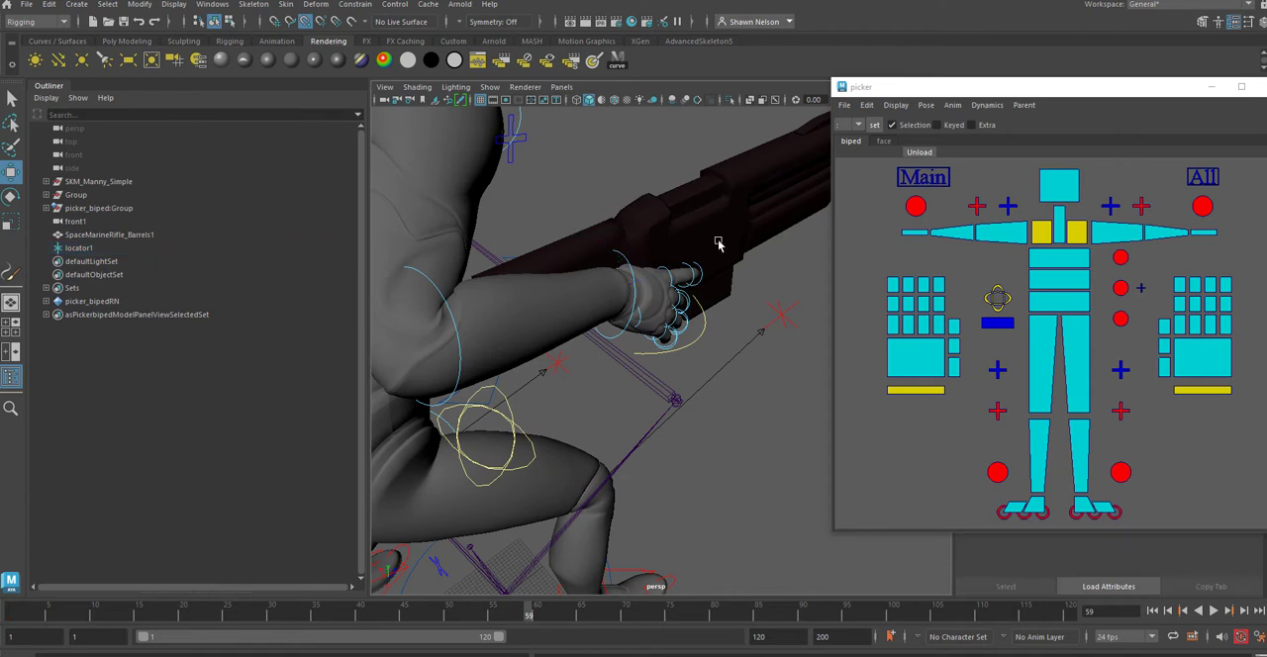
{"action": "left_click", "coordinate": [83, 249]}
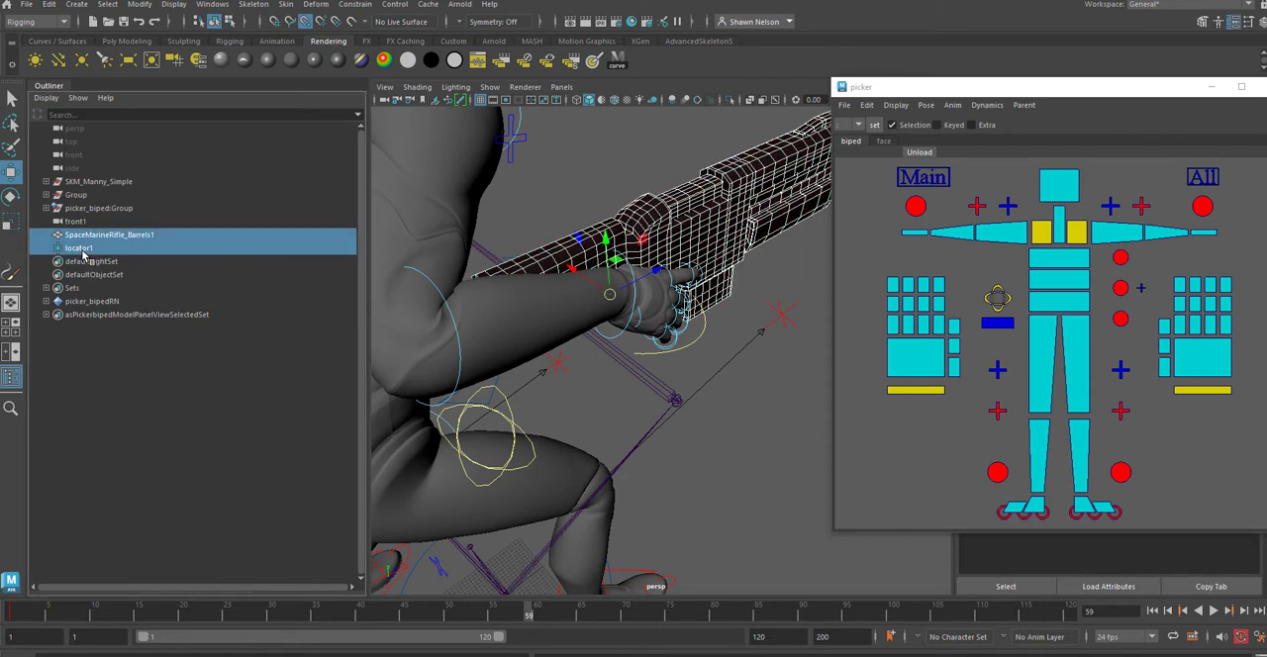
{"action": "key", "text": "p"}
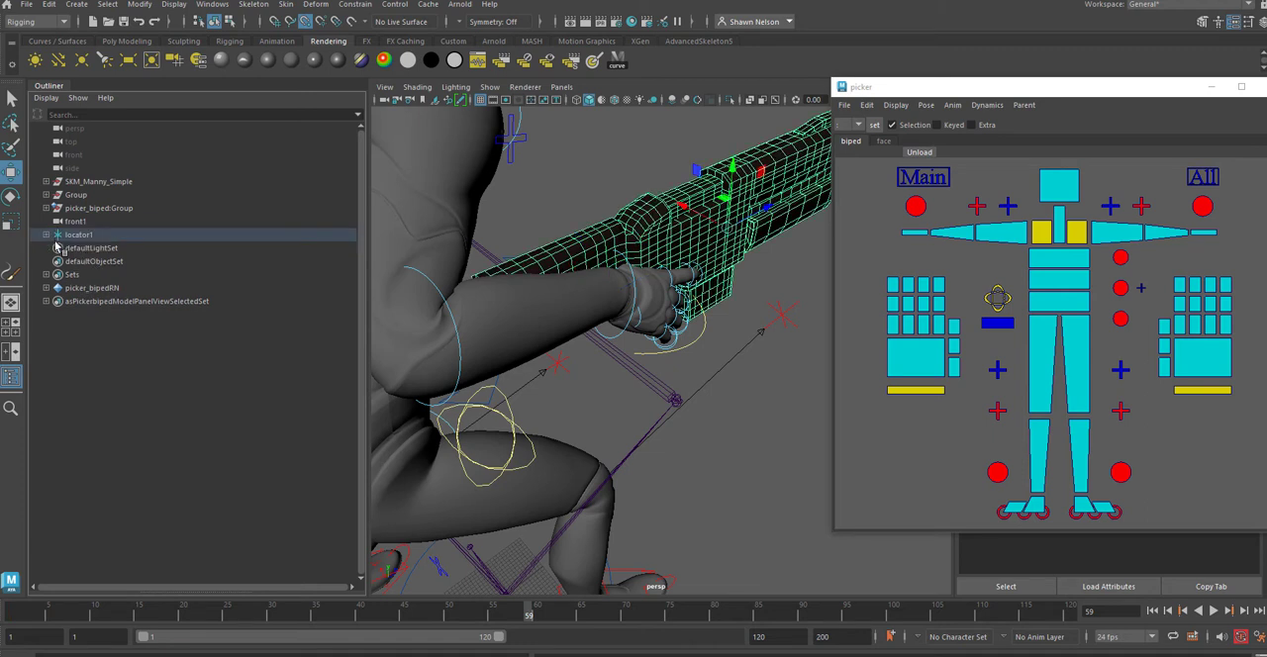
{"action": "left_click", "coordinate": [46, 235]}
{"action": "double_click", "coordinate": [79, 234]}
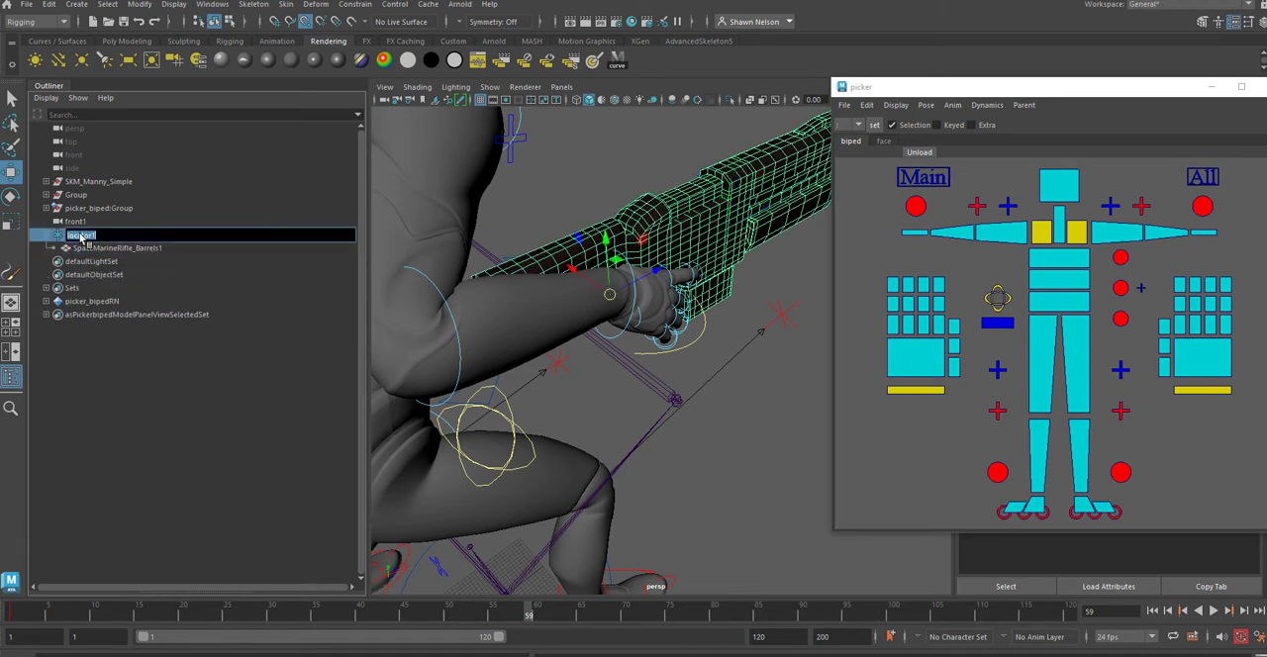
{"action": "type", "text": "GunAttach"}
{"action": "key", "text": "Escape"}
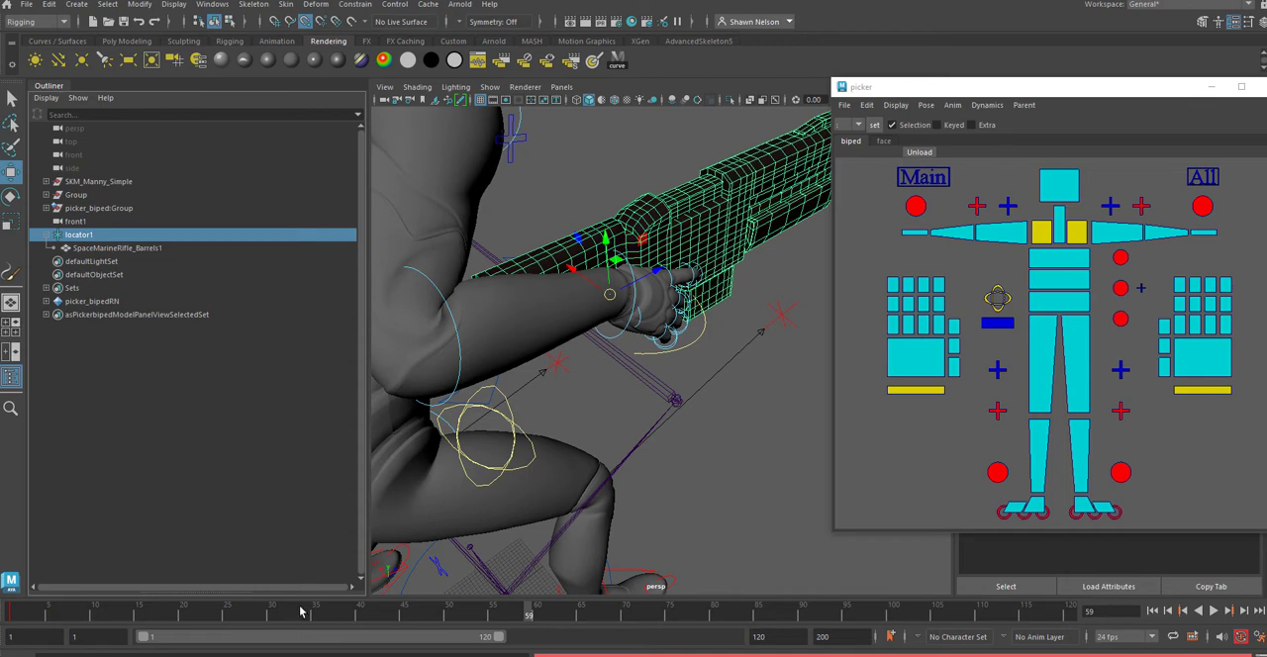
Step: Scrub the timeline to frame 68 and inspect the rifle's placement around the right hand from several sides
{"action": "left_click_drag", "start_coordinate": [284, 609], "coordinate": [608, 614]}
{"action": "left_click_drag", "start_coordinate": [780, 410], "coordinate": [436, 376], "text": "alt"}
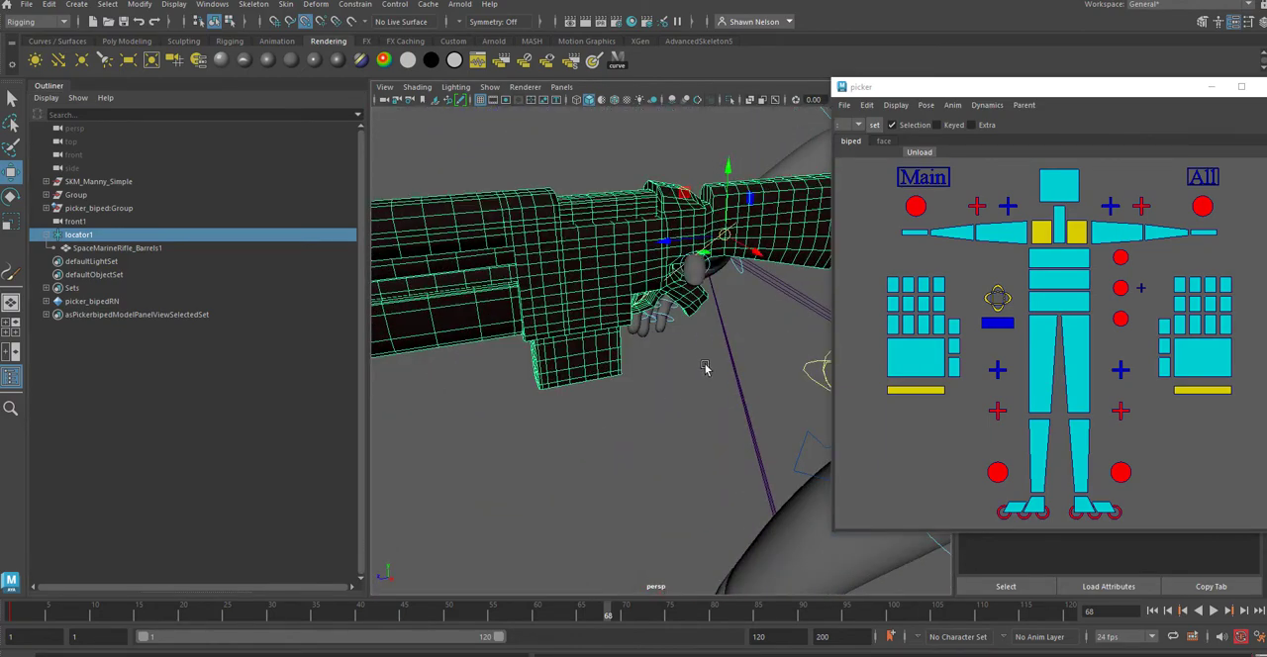
{"action": "left_click_drag", "start_coordinate": [702, 363], "coordinate": [914, 372], "text": "alt"}
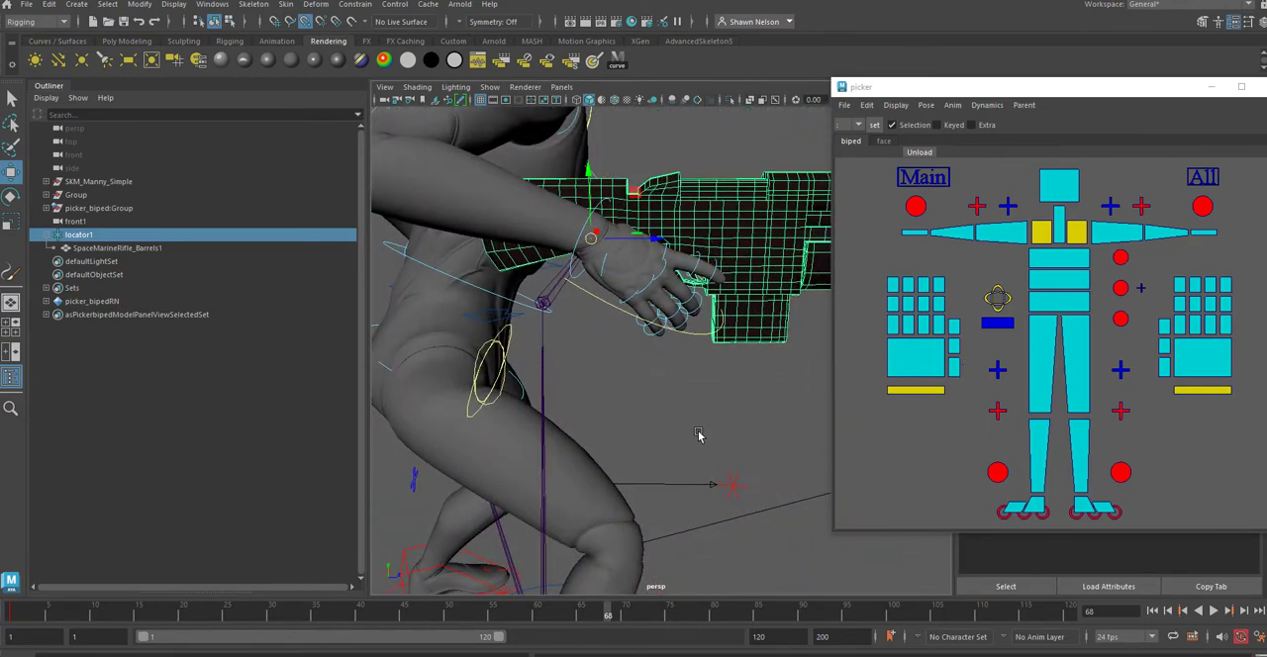
{"action": "left_click_drag", "start_coordinate": [699, 436], "coordinate": [643, 303], "text": "alt"}
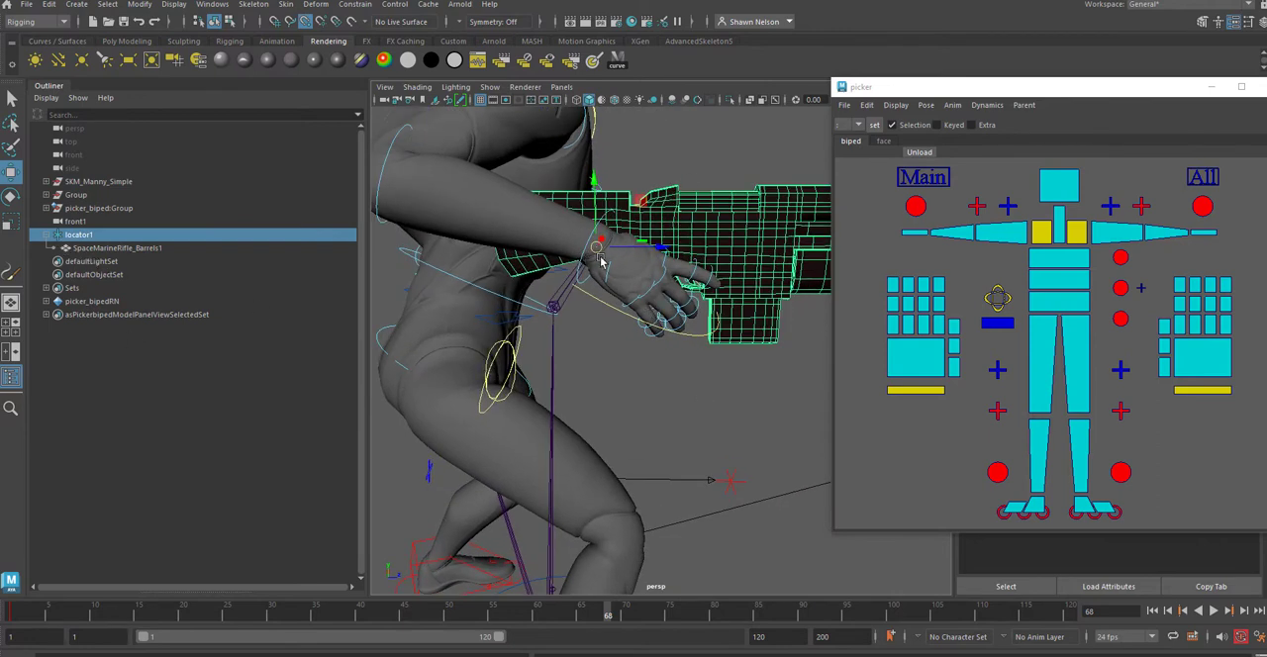
{"action": "left_click_drag", "start_coordinate": [696, 409], "coordinate": [737, 386], "text": "alt"}
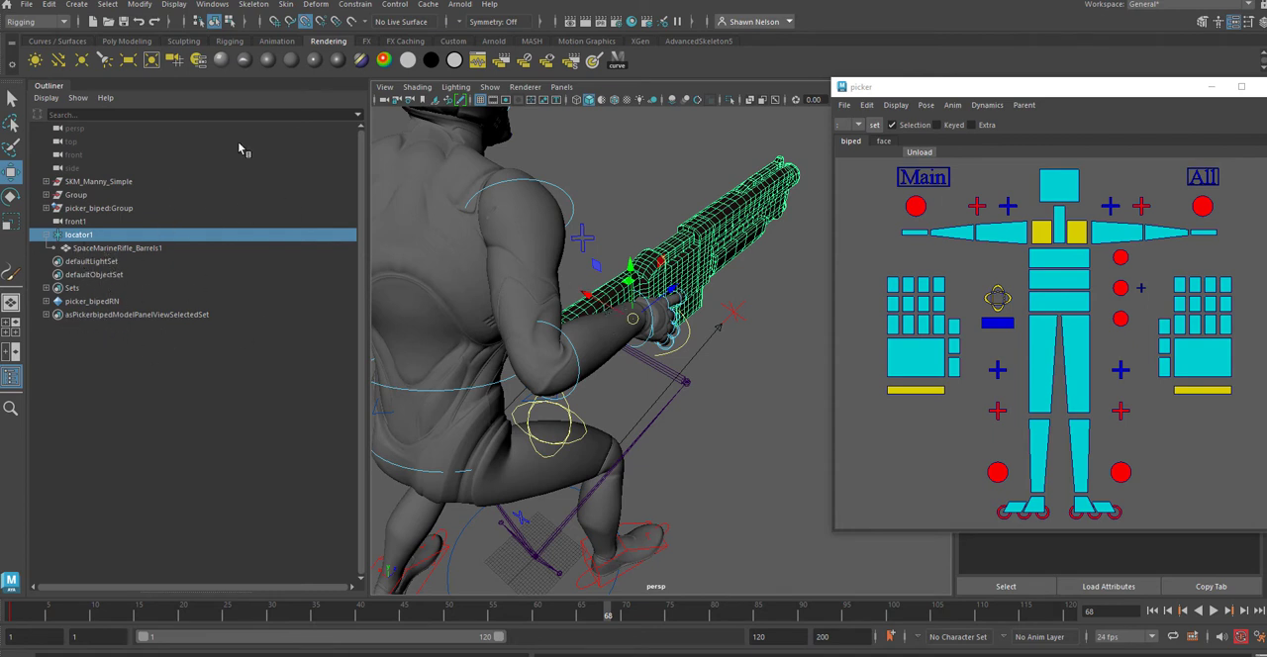
Step: Hide polygons in the perspective view to expose the skeleton around the right wrist
{"action": "left_click", "coordinate": [490, 88]}
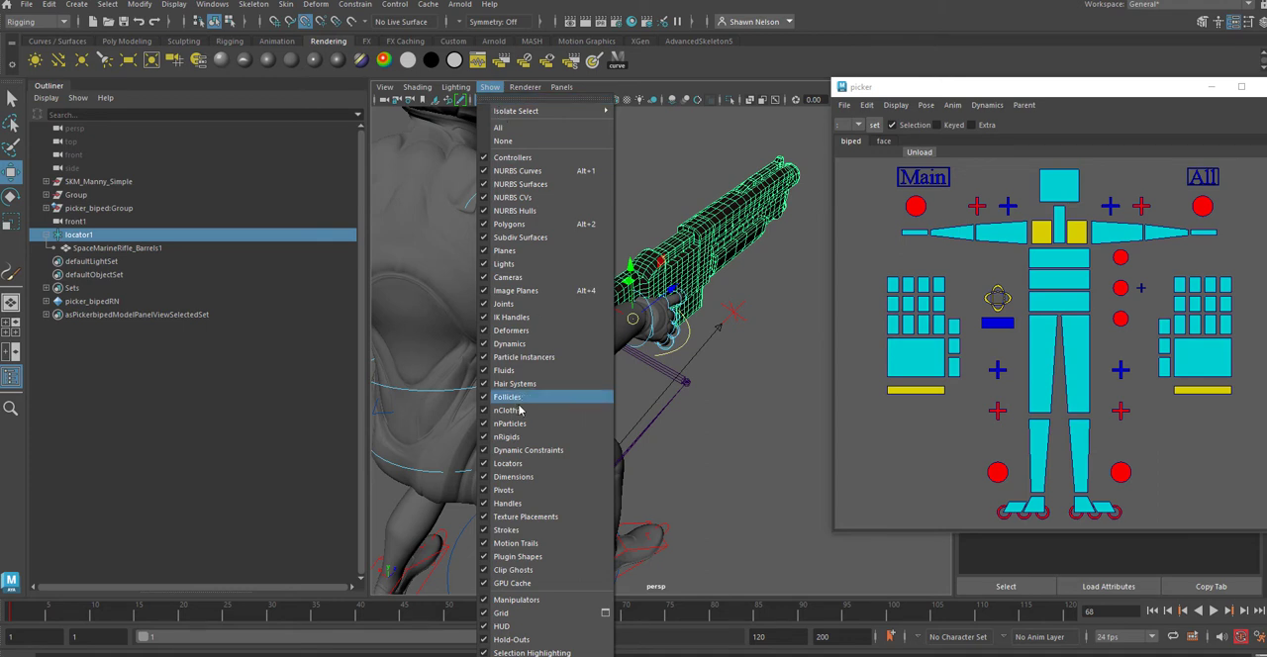
{"action": "left_click", "coordinate": [505, 225]}
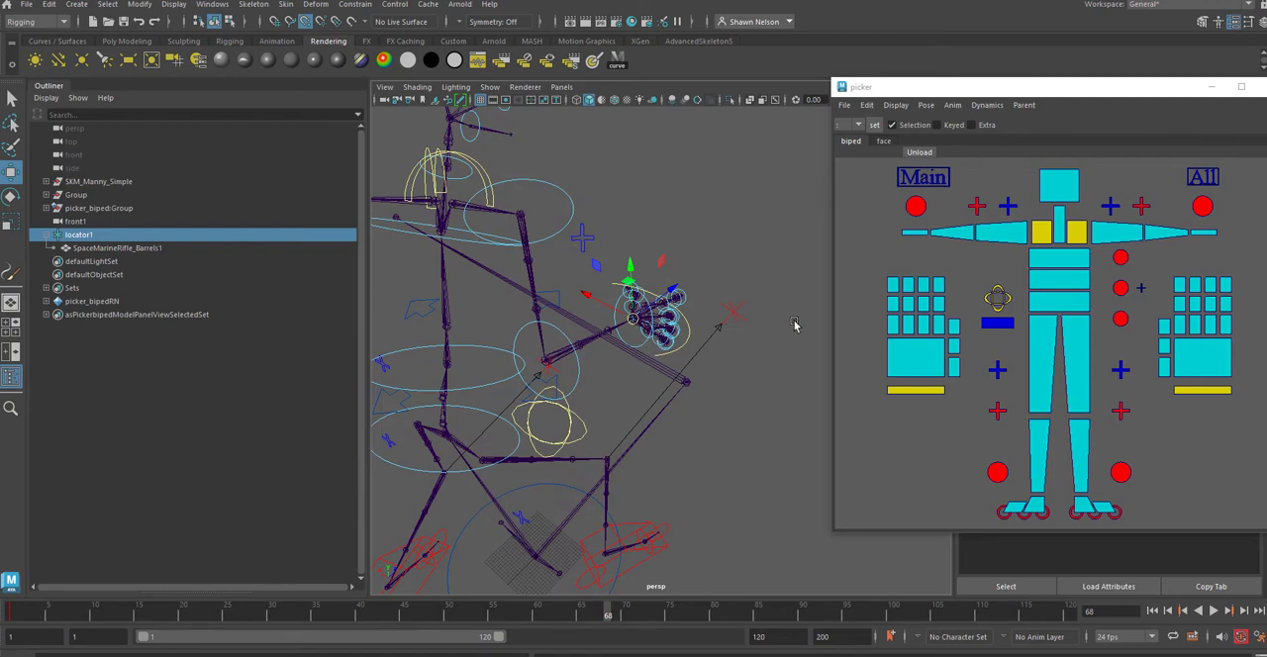
{"action": "left_click_drag", "start_coordinate": [791, 327], "coordinate": [594, 356], "text": "alt"}
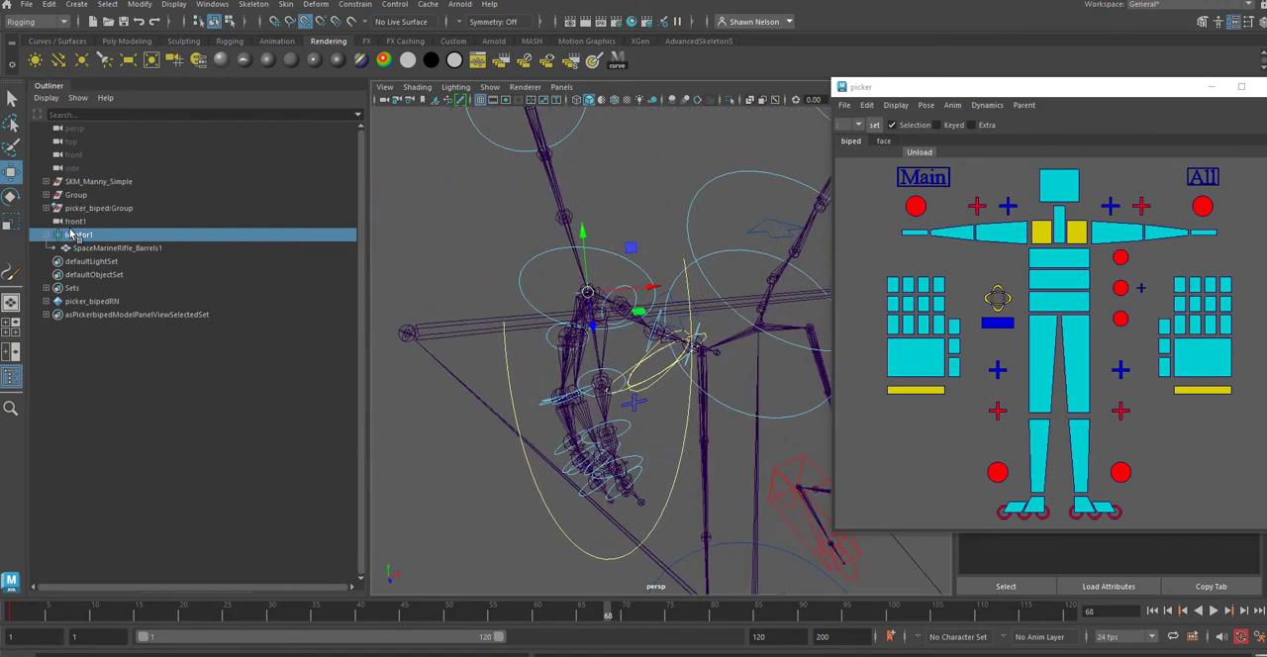
Step: Select the right wrist joint and locate hand_r in the SKM_Manny_Simple joint hierarchy
{"action": "left_click", "coordinate": [589, 302]}
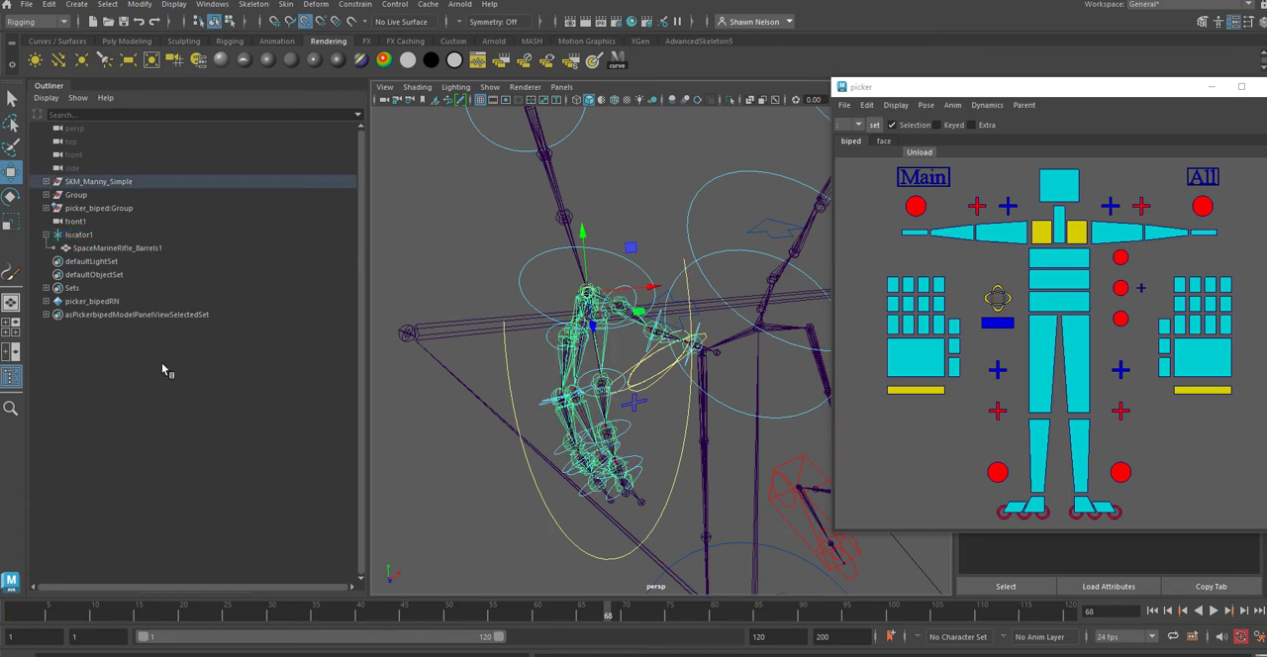
{"action": "left_click", "coordinate": [46, 182], "text": "shift"}
{"action": "scroll", "coordinate": [193, 408], "scroll_direction": "down", "scroll_amount": 15}
{"action": "left_click", "coordinate": [203, 406]}
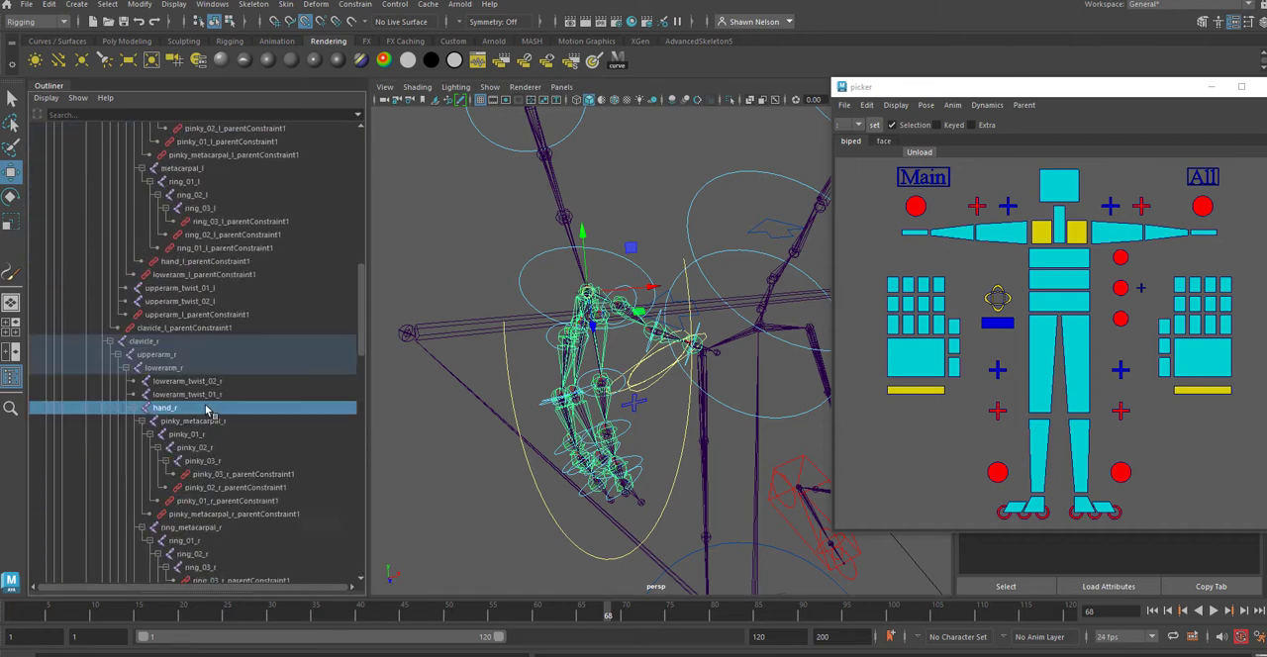
{"action": "scroll", "coordinate": [203, 408], "scroll_direction": "down", "scroll_amount": 3}
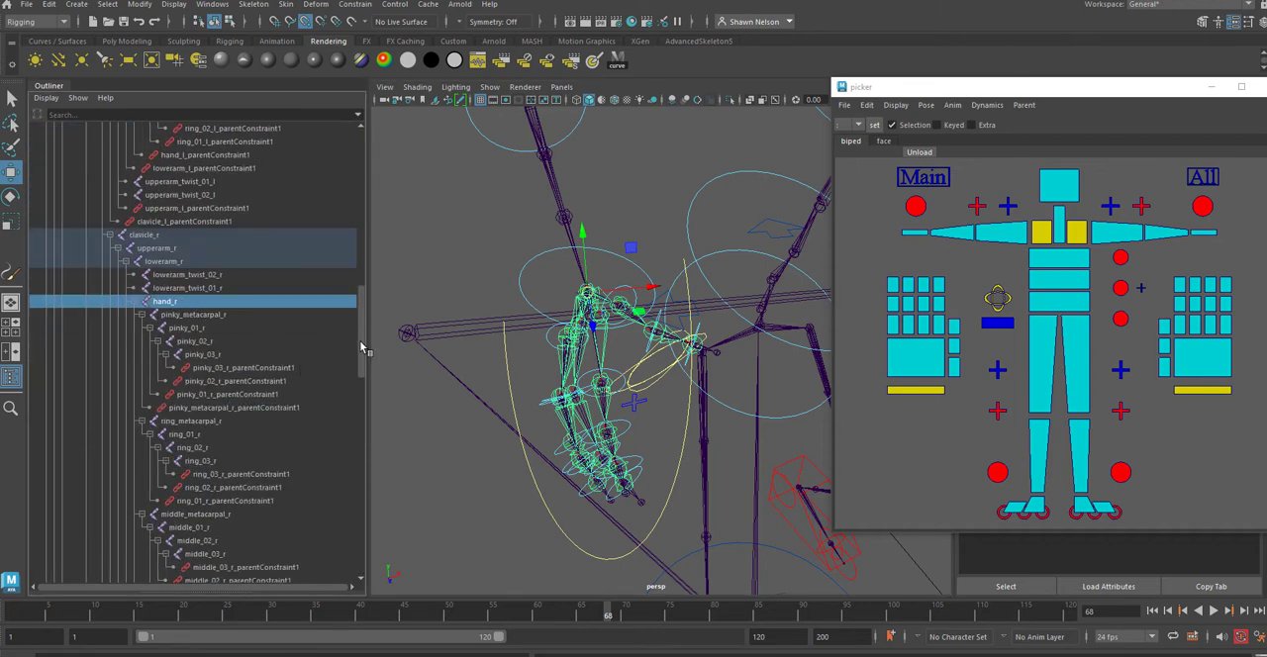
{"action": "left_click_drag", "start_coordinate": [362, 346], "coordinate": [377, 159]}
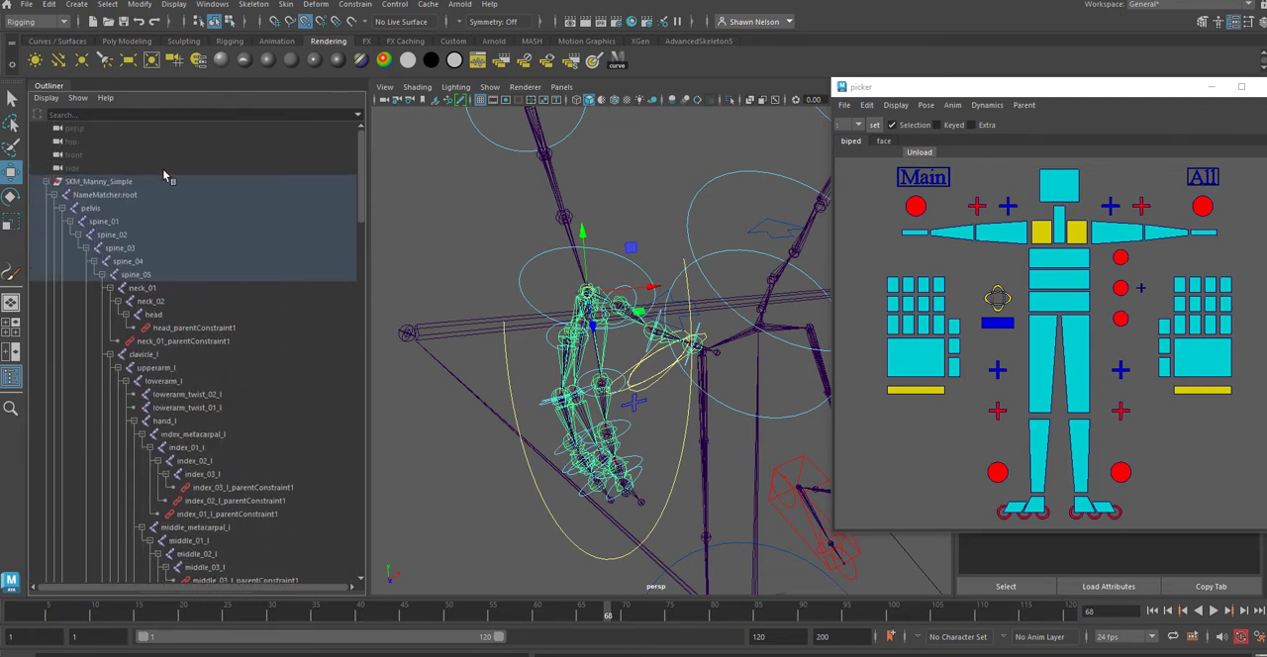
{"action": "left_click_drag", "start_coordinate": [361, 210], "coordinate": [392, 575]}
Step: Parent locator1 under the hand_r joint in the SKM_Manny_Simple hierarchy
{"action": "left_click", "coordinate": [79, 488]}
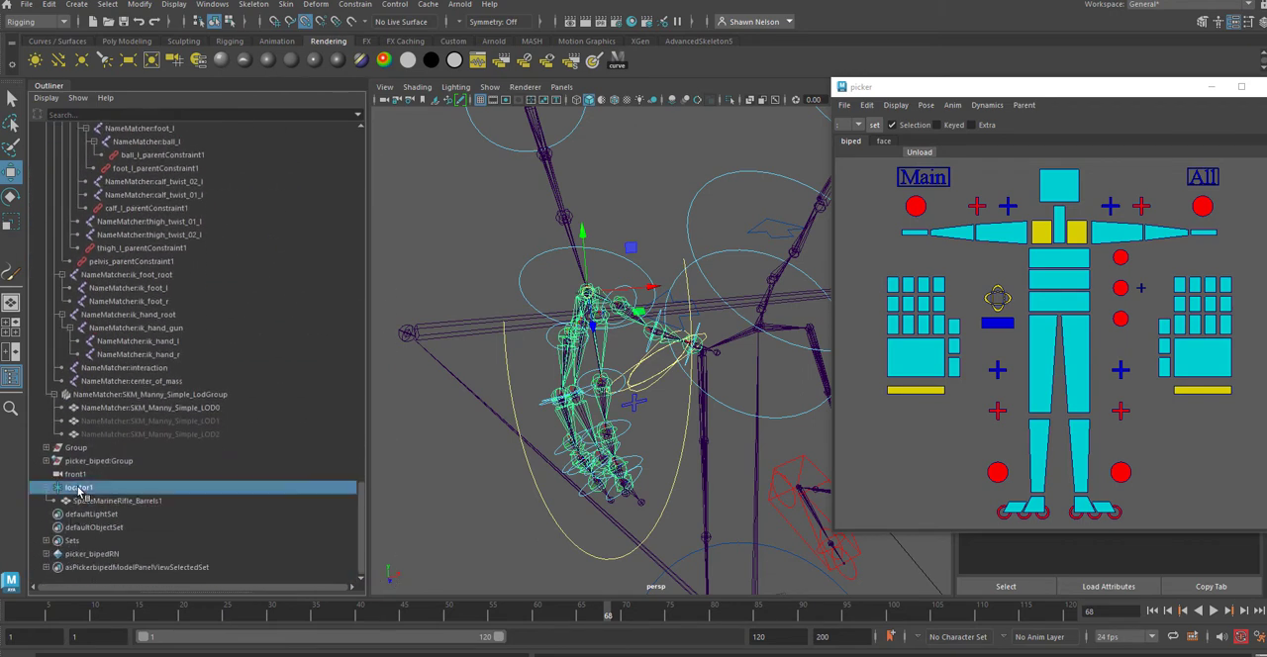
{"action": "left_click_drag", "start_coordinate": [360, 527], "coordinate": [333, 181]}
{"action": "scroll", "coordinate": [333, 181], "scroll_direction": "down", "scroll_amount": 1}
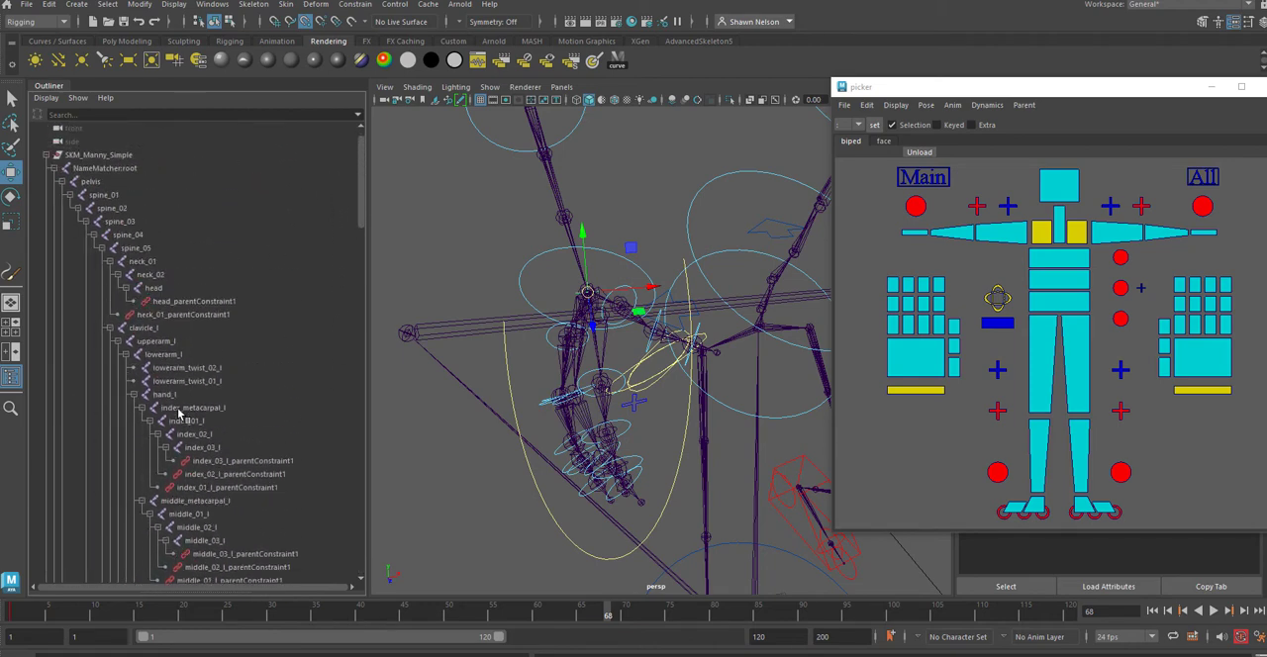
{"action": "scroll", "coordinate": [203, 406], "scroll_direction": "down", "scroll_amount": 10}
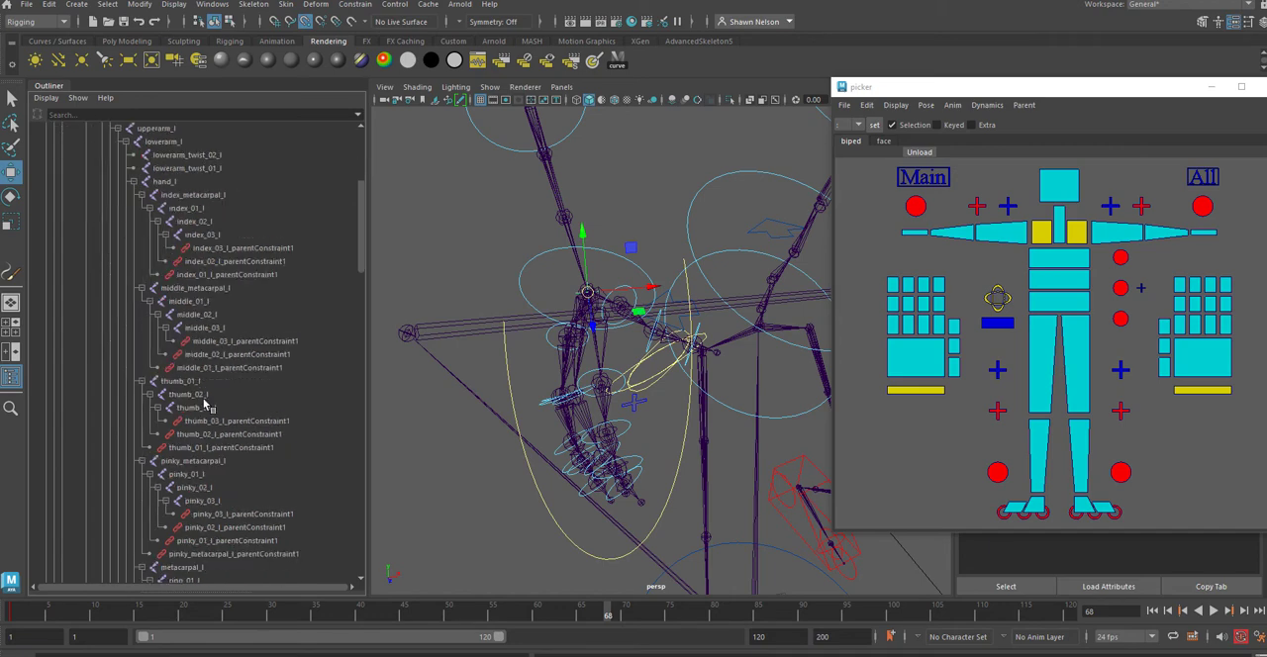
{"action": "scroll", "coordinate": [243, 386], "scroll_direction": "up", "scroll_amount": 10}
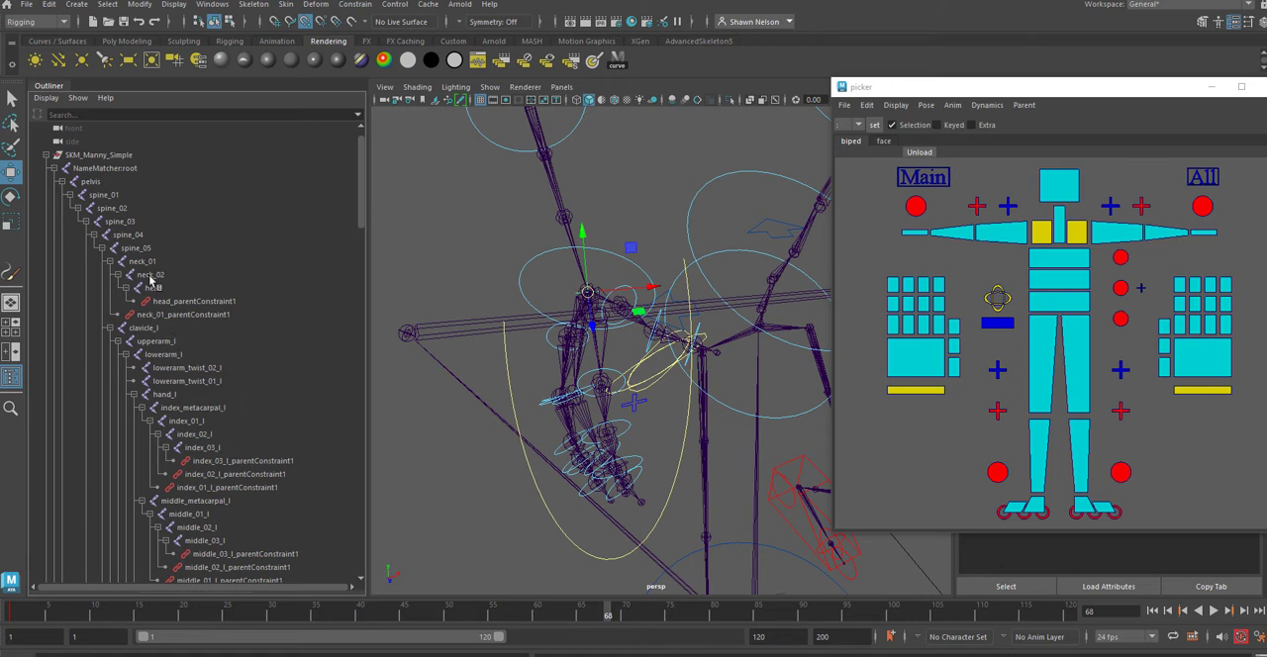
{"action": "scroll", "coordinate": [228, 349], "scroll_direction": "down", "scroll_amount": 10}
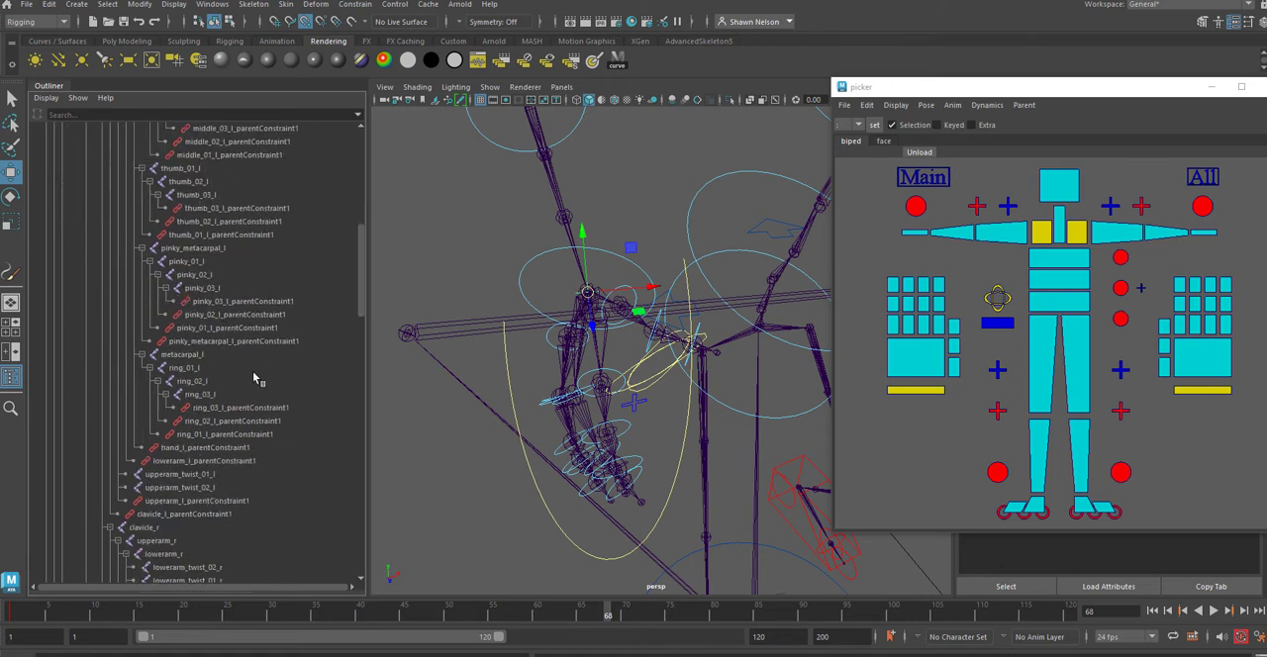
{"action": "scroll", "coordinate": [217, 392], "scroll_direction": "down", "scroll_amount": 3}
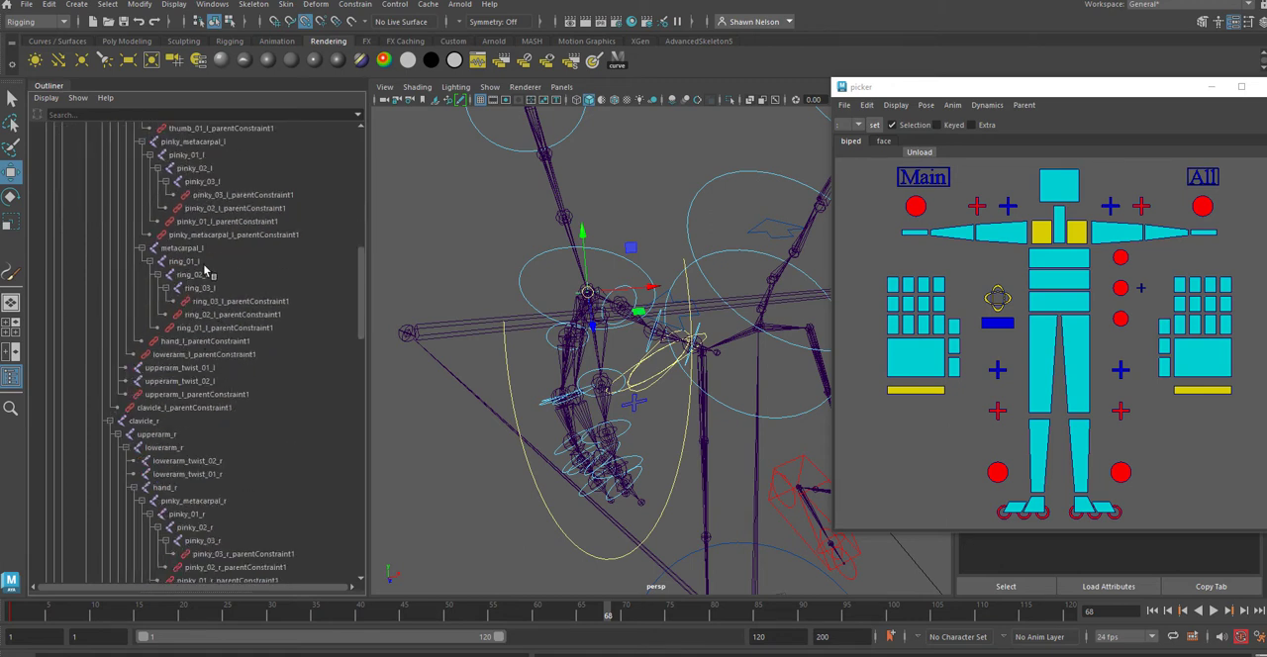
{"action": "scroll", "coordinate": [230, 274], "scroll_direction": "up", "scroll_amount": 3}
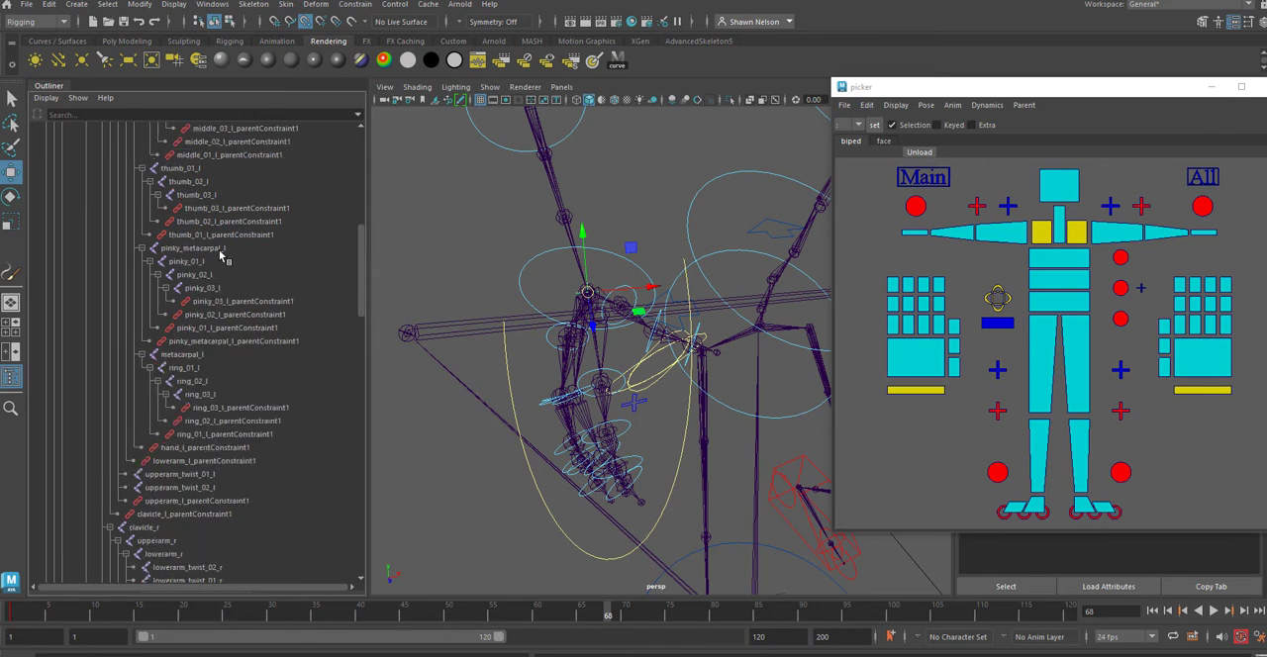
{"action": "scroll", "coordinate": [236, 287], "scroll_direction": "down", "scroll_amount": 15}
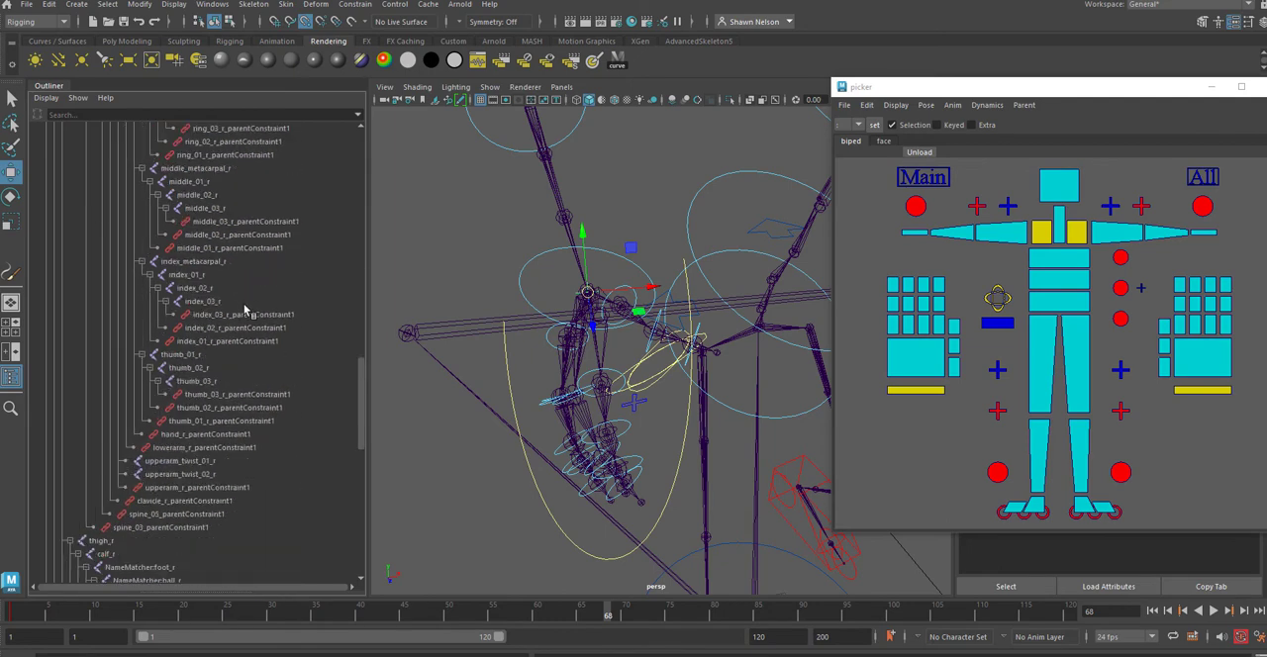
{"action": "scroll", "coordinate": [245, 310], "scroll_direction": "down", "scroll_amount": 8}
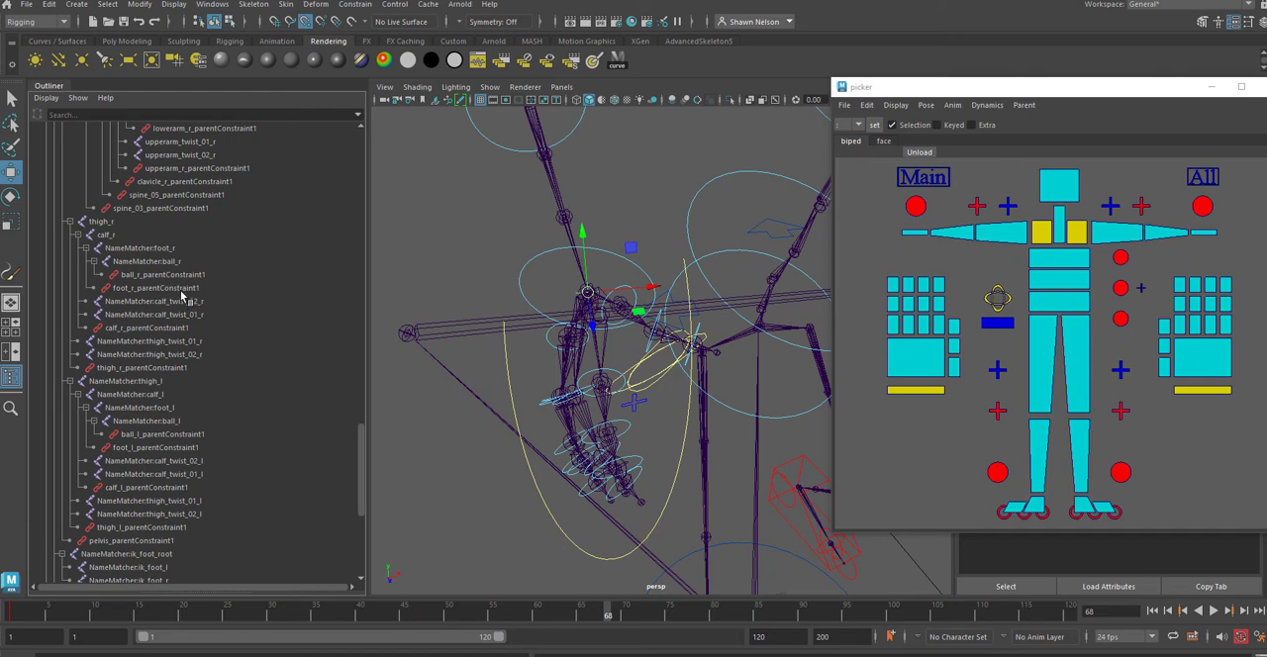
{"action": "scroll", "coordinate": [185, 348], "scroll_direction": "up", "scroll_amount": 8}
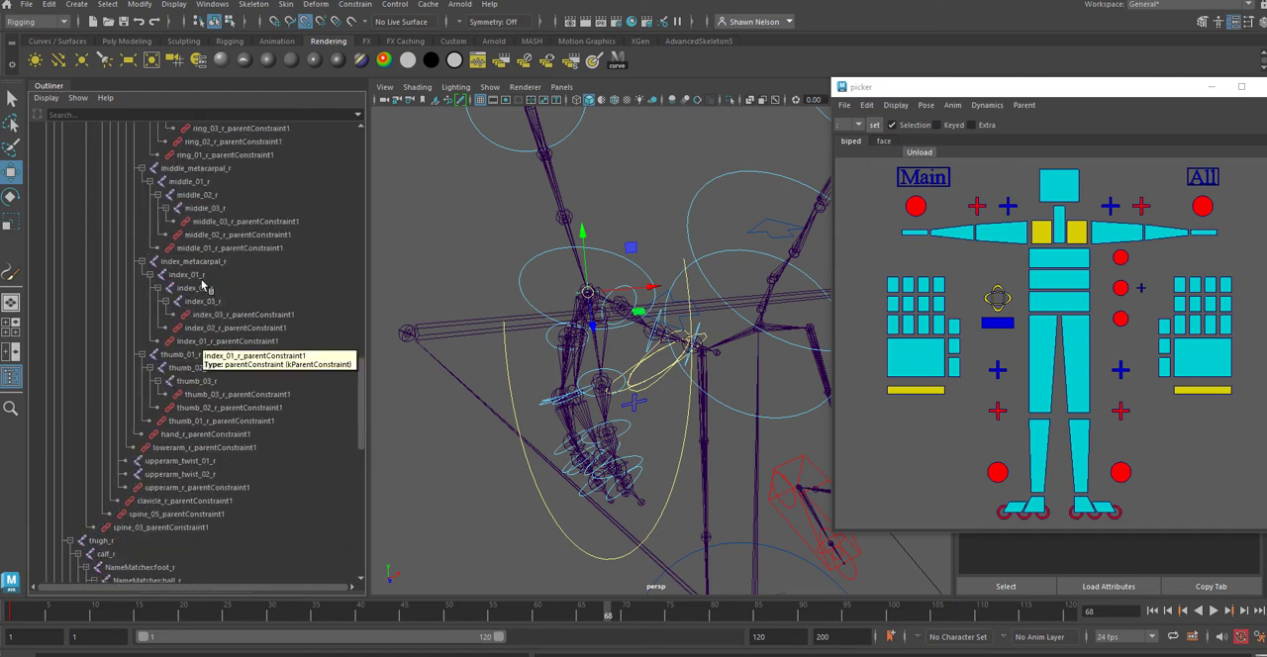
{"action": "scroll", "coordinate": [209, 238], "scroll_direction": "up", "scroll_amount": 5}
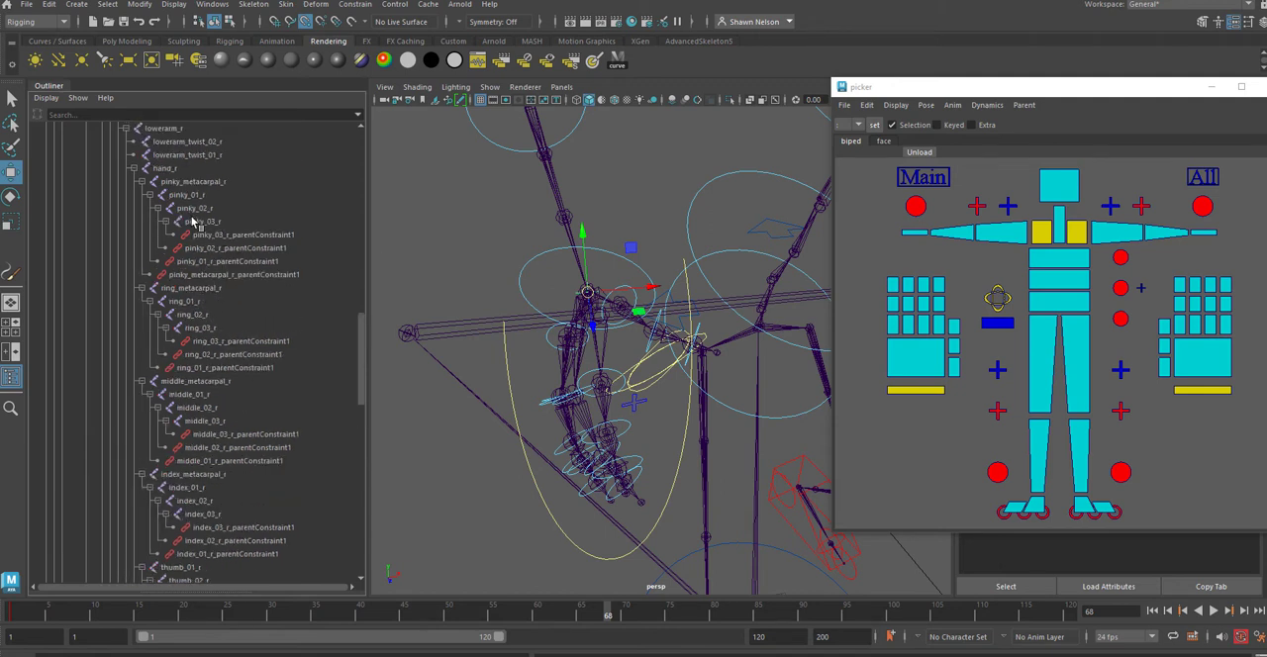
{"action": "left_click", "coordinate": [163, 168]}
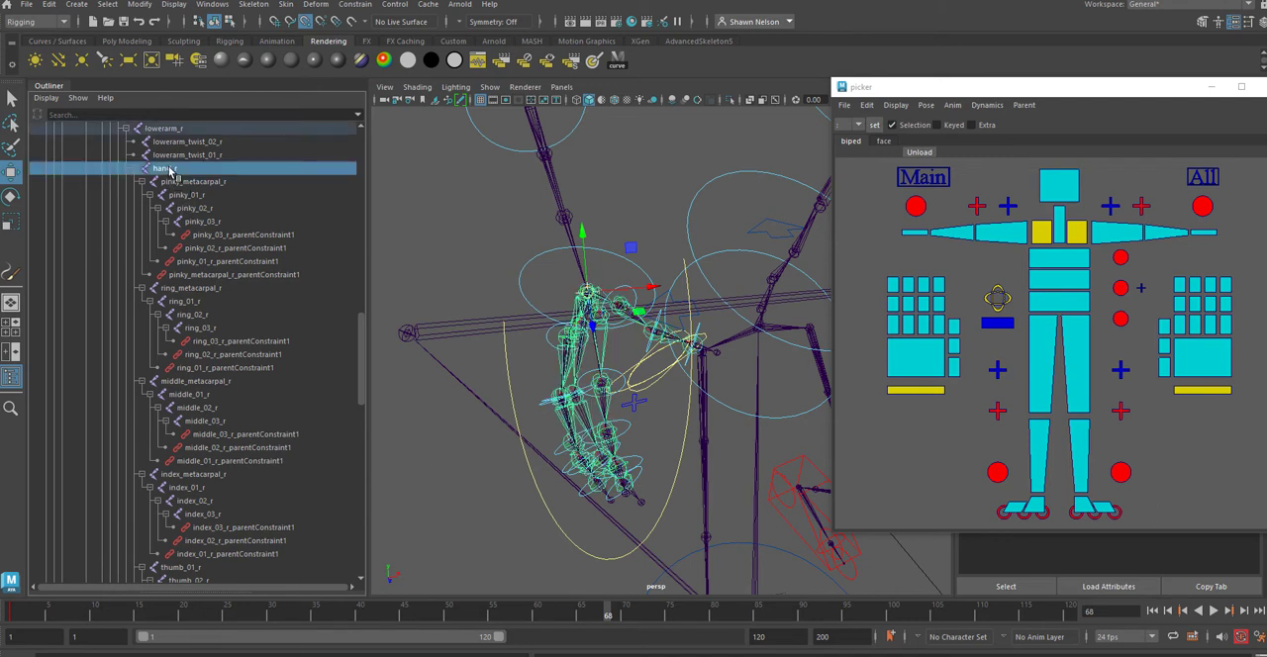
{"action": "key", "text": "g"}
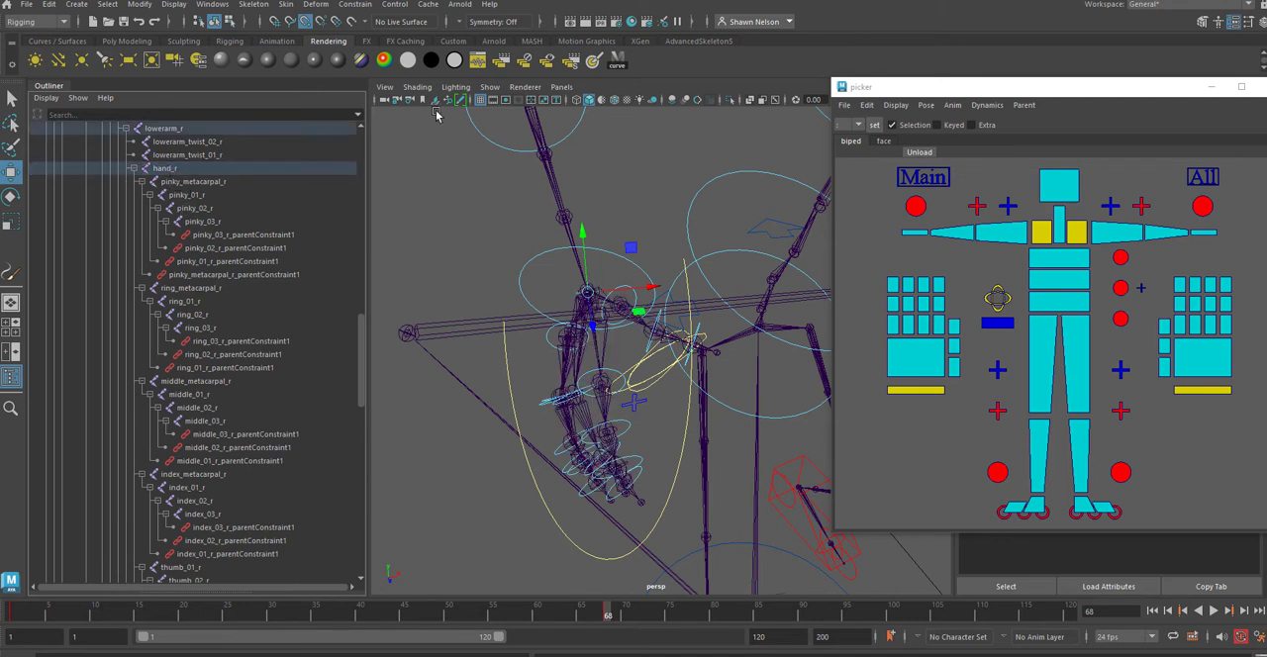
Step: Show polygons in the perspective view again and scrub to frame 90 to check the attached rifle
{"action": "left_click", "coordinate": [489, 88]}
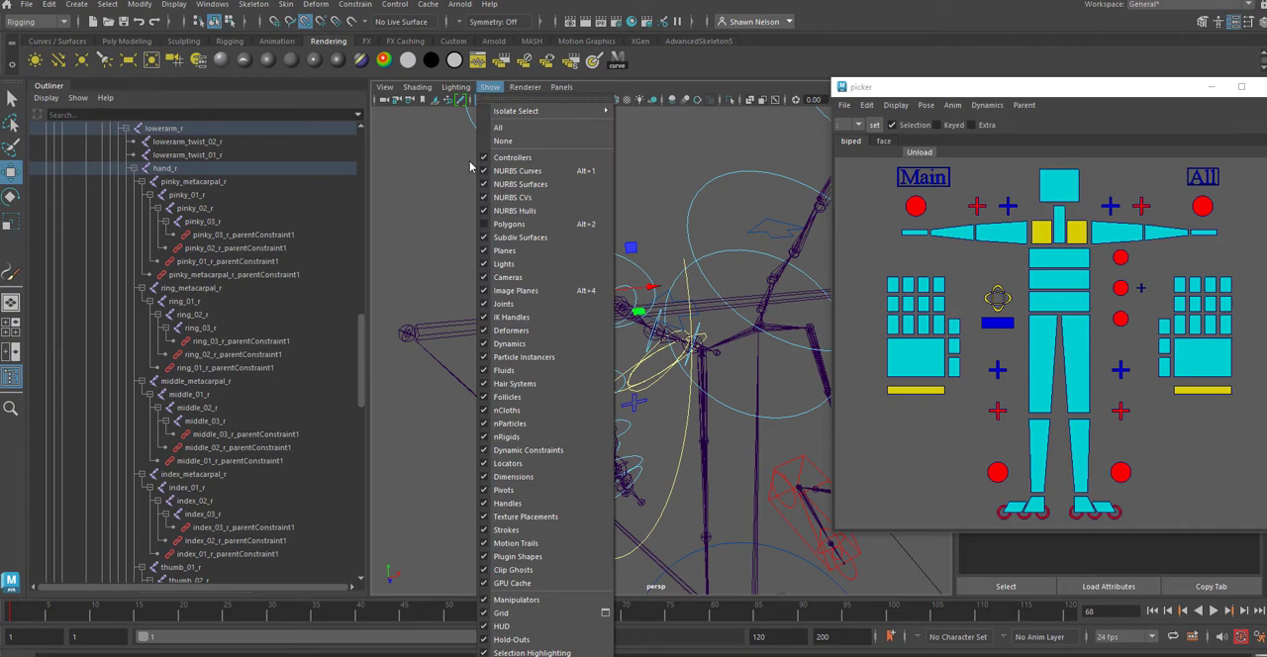
{"action": "left_click", "coordinate": [485, 225]}
{"action": "key", "text": "f"}
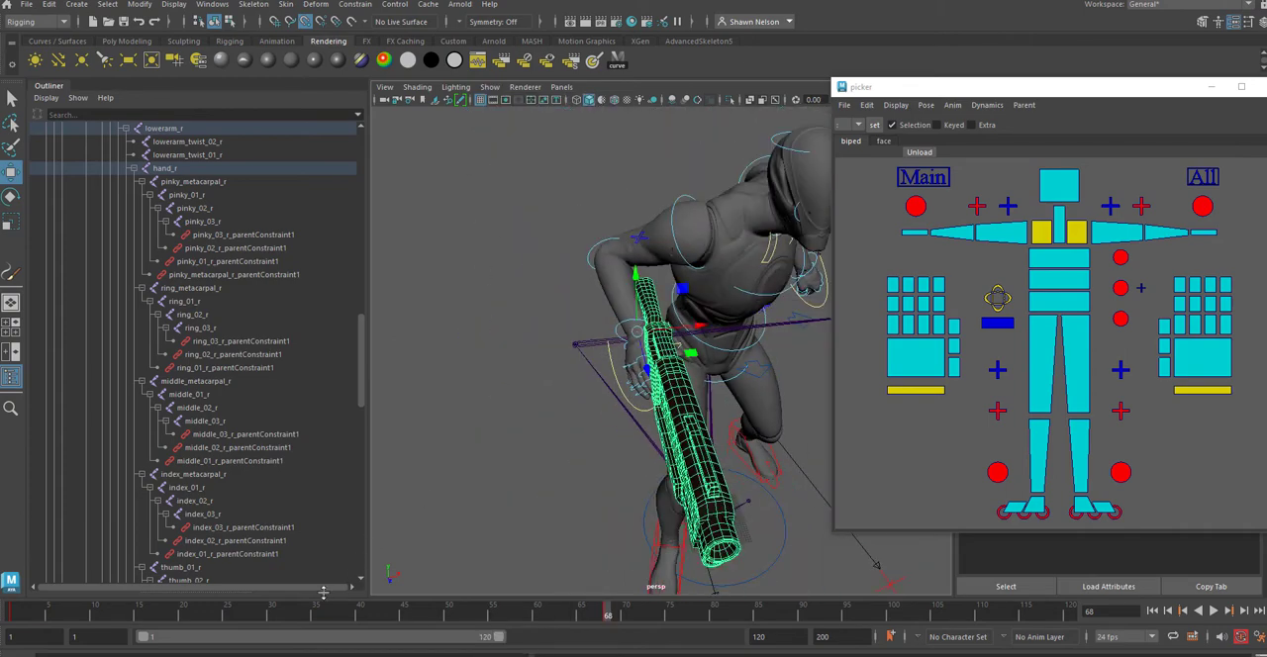
{"action": "left_click_drag", "start_coordinate": [311, 615], "coordinate": [802, 615]}
{"action": "left_click_drag", "start_coordinate": [359, 363], "coordinate": [358, 529]}
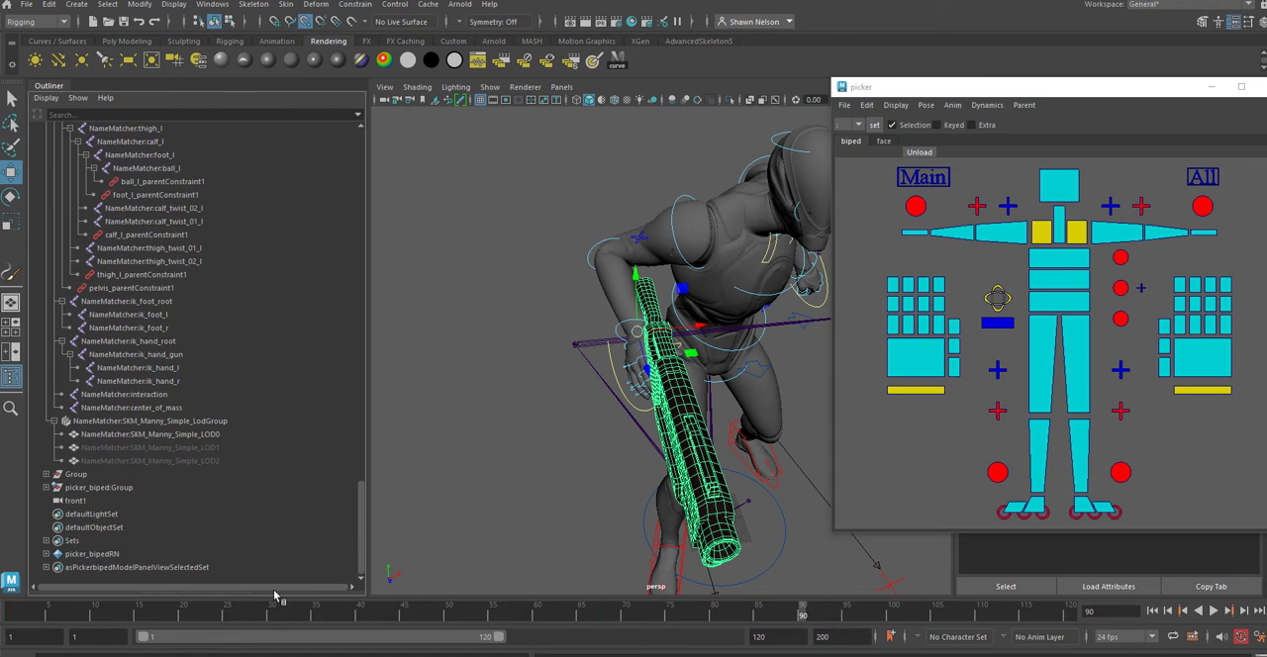
Step: Select the rifle's locator in the perspective view and delete its keys in the frame range 1 to 47
{"action": "left_click", "coordinate": [592, 474]}
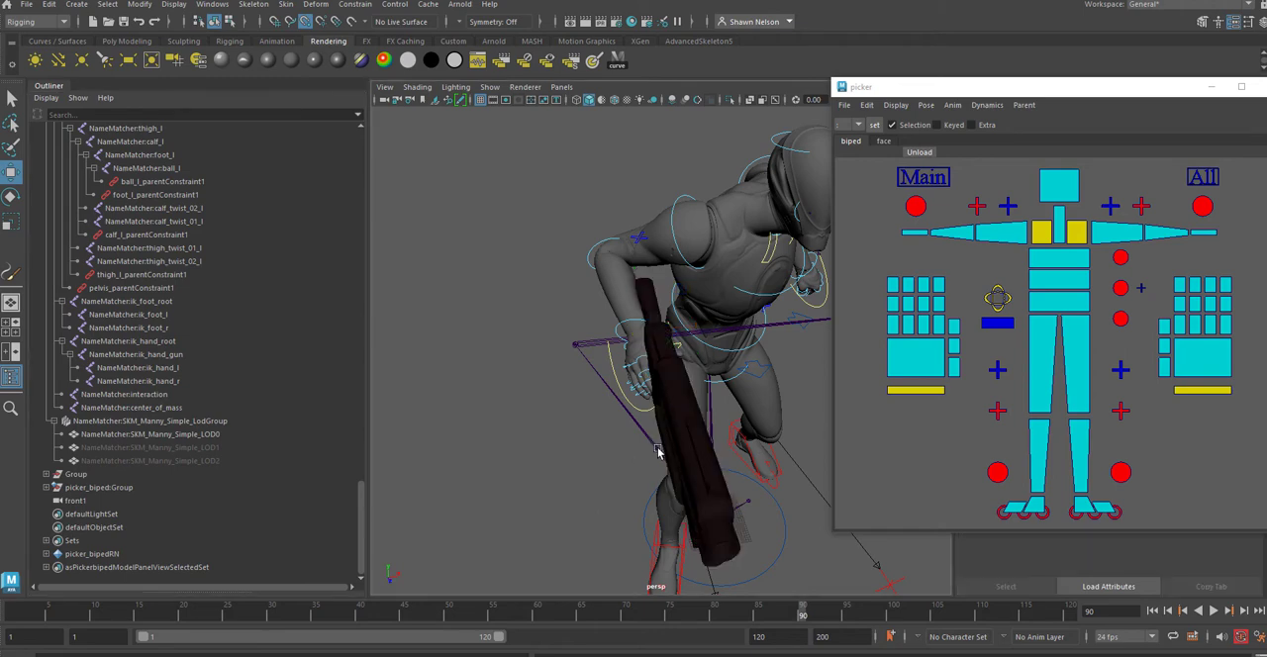
{"action": "left_click", "coordinate": [688, 434]}
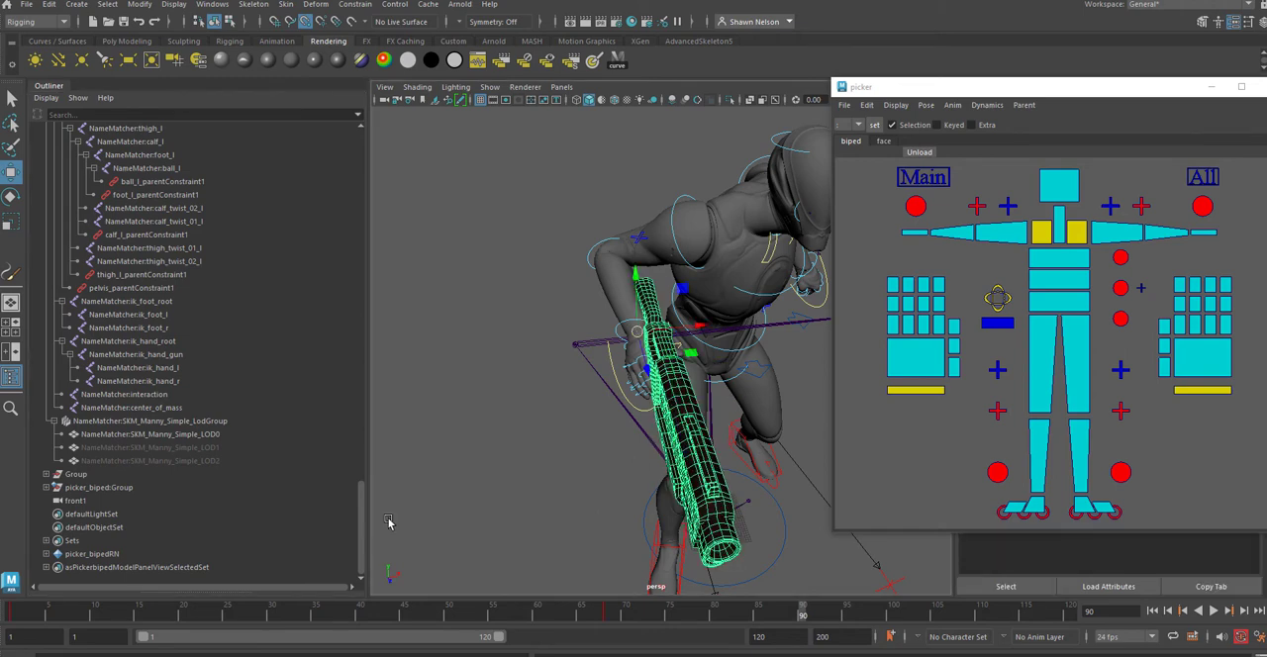
{"action": "left_click_drag", "start_coordinate": [622, 616], "coordinate": [12, 618], "text": "shift"}
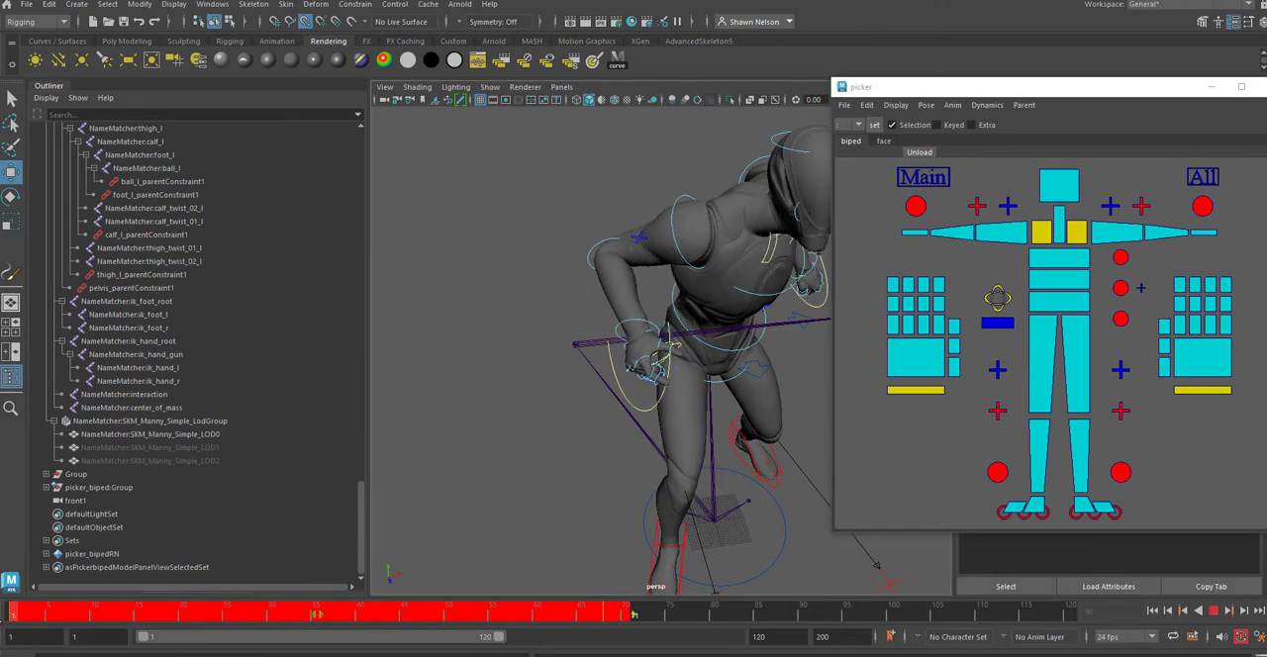
{"action": "left_click", "coordinate": [673, 616]}
{"action": "left_click_drag", "start_coordinate": [419, 612], "coordinate": [9, 615], "text": "shift"}
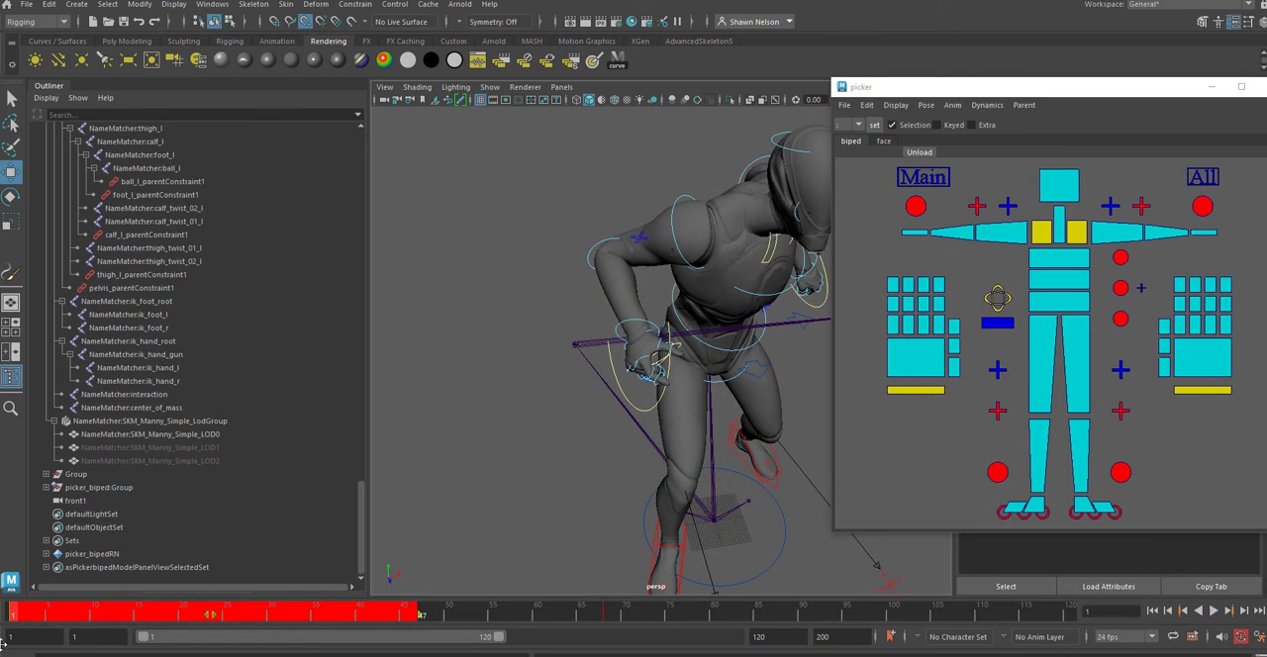
{"action": "right_click", "coordinate": [124, 626]}
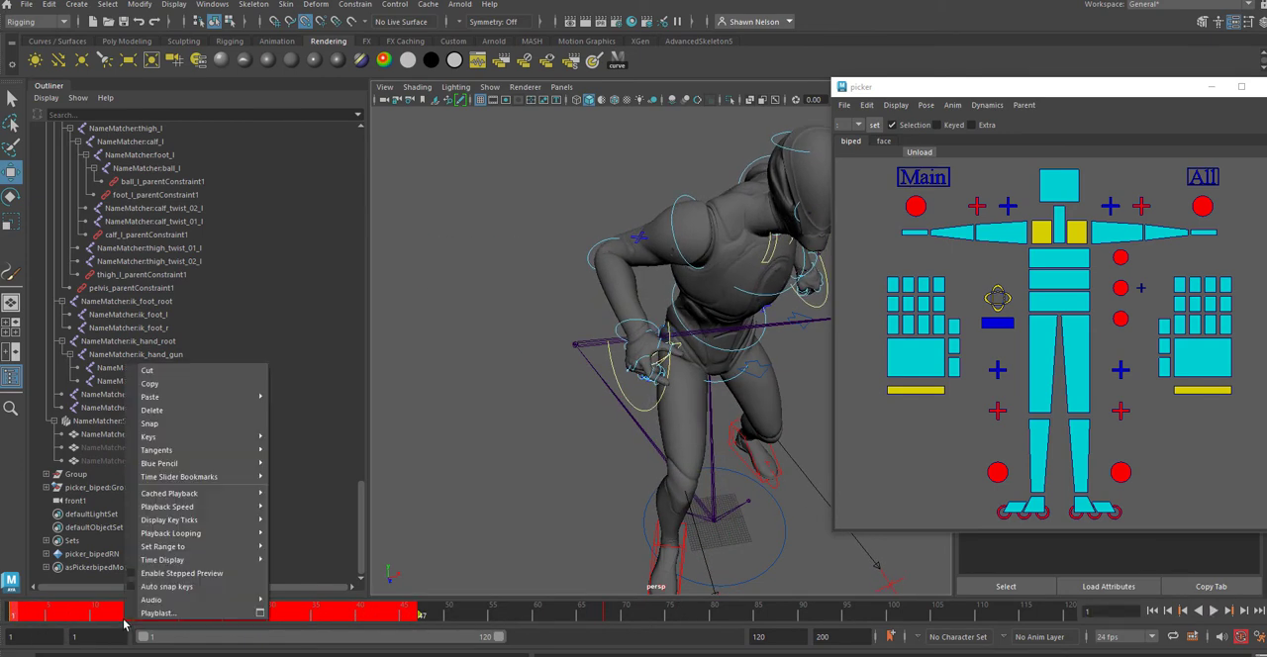
{"action": "left_click", "coordinate": [168, 412]}
Step: Delete the rifle locator's remaining keys from frame 61 onward
{"action": "left_click_drag", "start_coordinate": [615, 620], "coordinate": [545, 616], "text": "shift"}
{"action": "right_click", "coordinate": [614, 615]}
{"action": "mouse_move", "coordinate": [638, 390]}
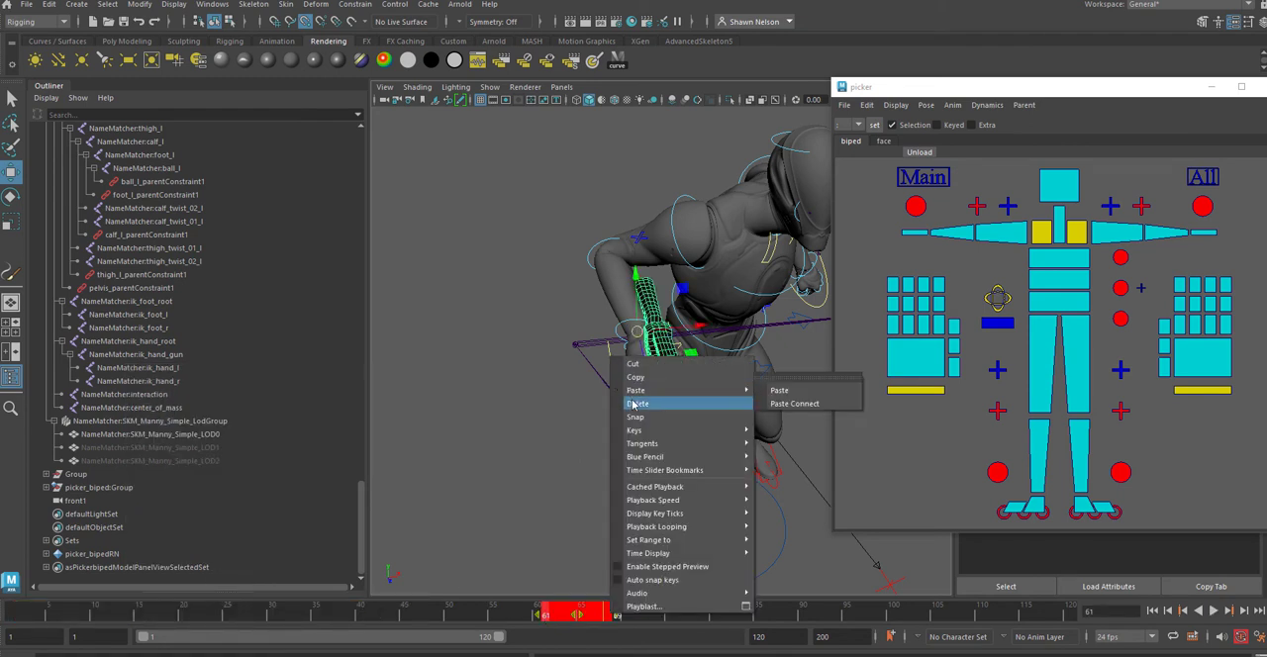
{"action": "left_click", "coordinate": [777, 390]}
Step: Scrub to frame 89 and examine how the rifle sits in the right hand from several sides
{"action": "mouse_move", "coordinate": [8, 619]}
{"action": "left_mouse_down"}
{"action": "mouse_move", "coordinate": [848, 640]}
{"action": "mouse_move", "coordinate": [798, 609]}
{"action": "left_mouse_up"}
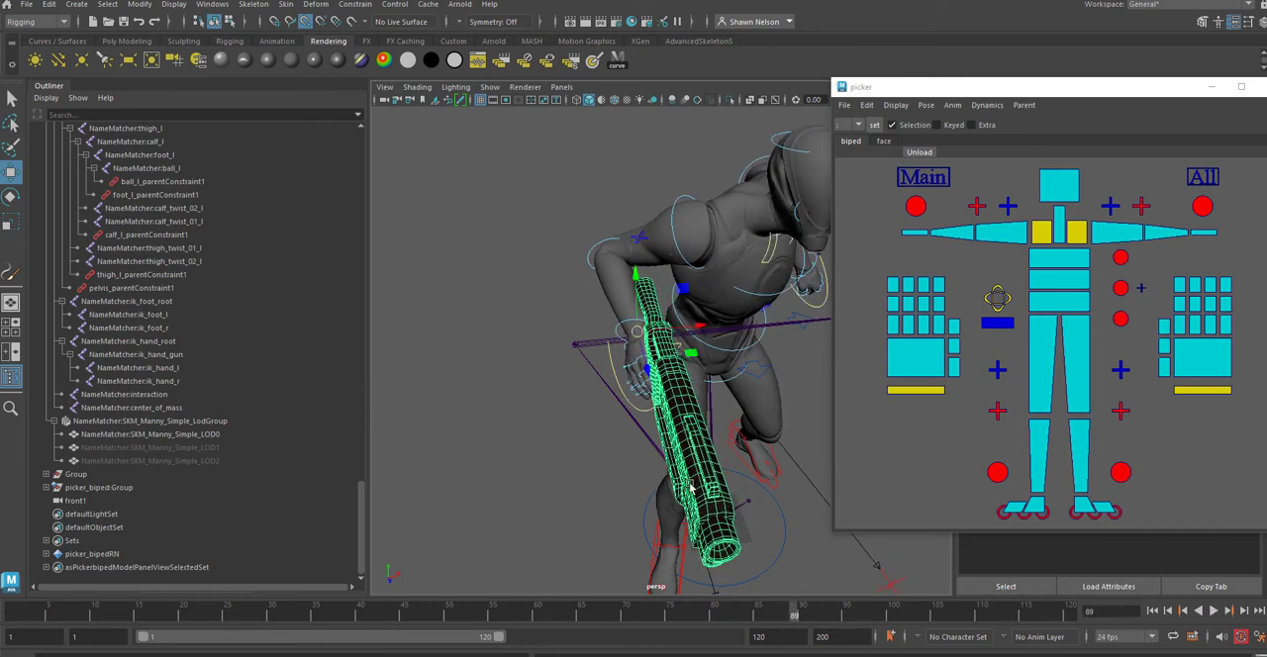
{"action": "right_click_drag", "start_coordinate": [691, 487], "coordinate": [746, 426], "text": "alt"}
{"action": "left_click_drag", "start_coordinate": [747, 426], "coordinate": [855, 406], "text": "alt"}
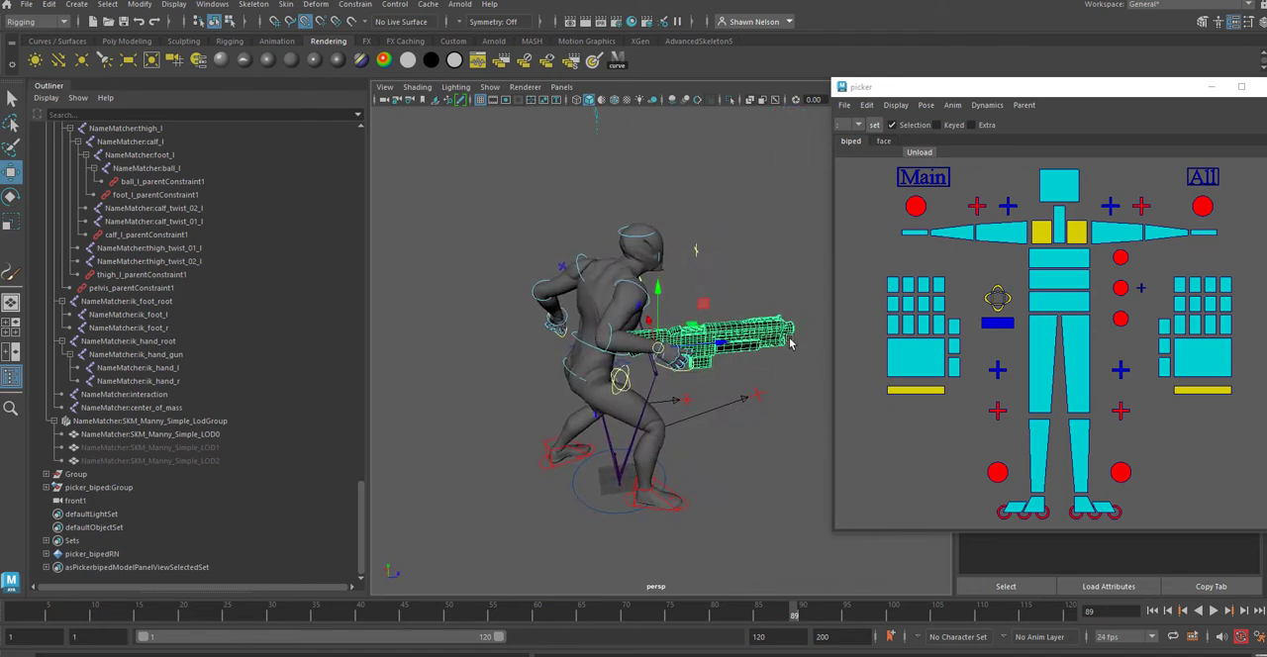
{"action": "middle_click_drag", "start_coordinate": [790, 343], "coordinate": [652, 372], "text": "alt"}
{"action": "right_click_drag", "start_coordinate": [686, 410], "coordinate": [591, 449], "text": "alt"}
{"action": "middle_click_drag", "start_coordinate": [631, 431], "coordinate": [789, 413], "text": "alt"}
{"action": "right_click_drag", "start_coordinate": [670, 475], "coordinate": [654, 406], "text": "alt"}
{"action": "middle_click_drag", "start_coordinate": [667, 475], "coordinate": [711, 469], "text": "alt"}
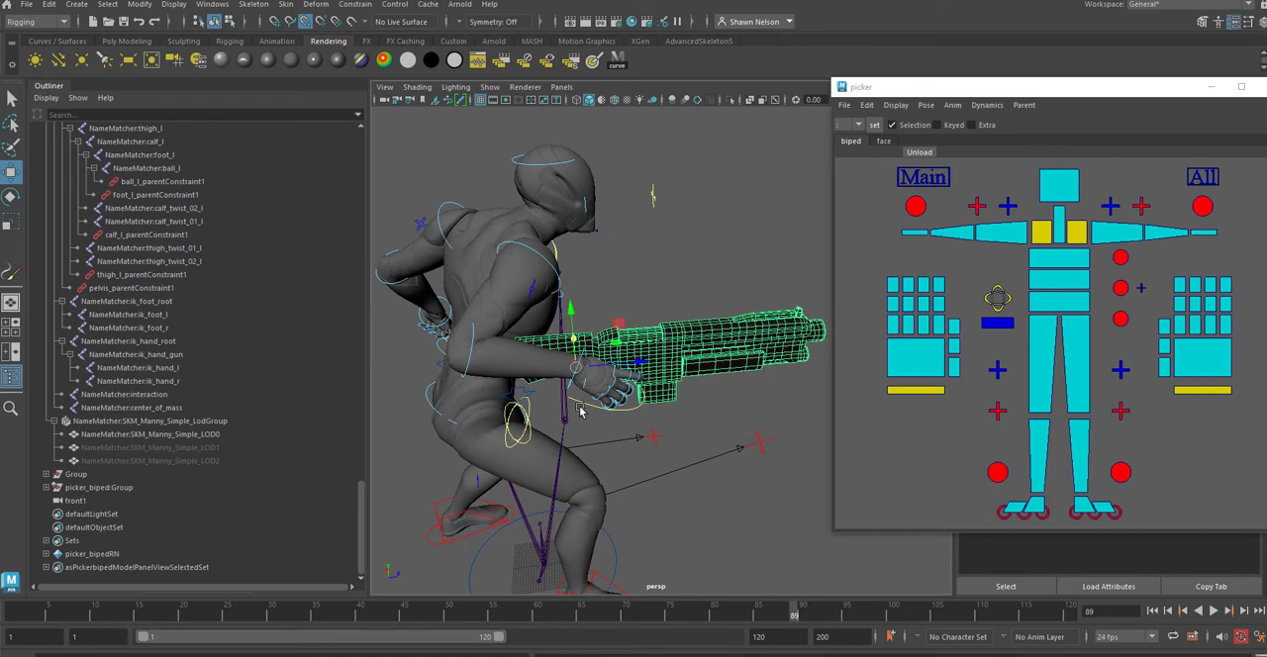
Step: Try moving the right wrist with the attached rifle forward and upward, and undo the moves
{"action": "left_click", "coordinate": [669, 416]}
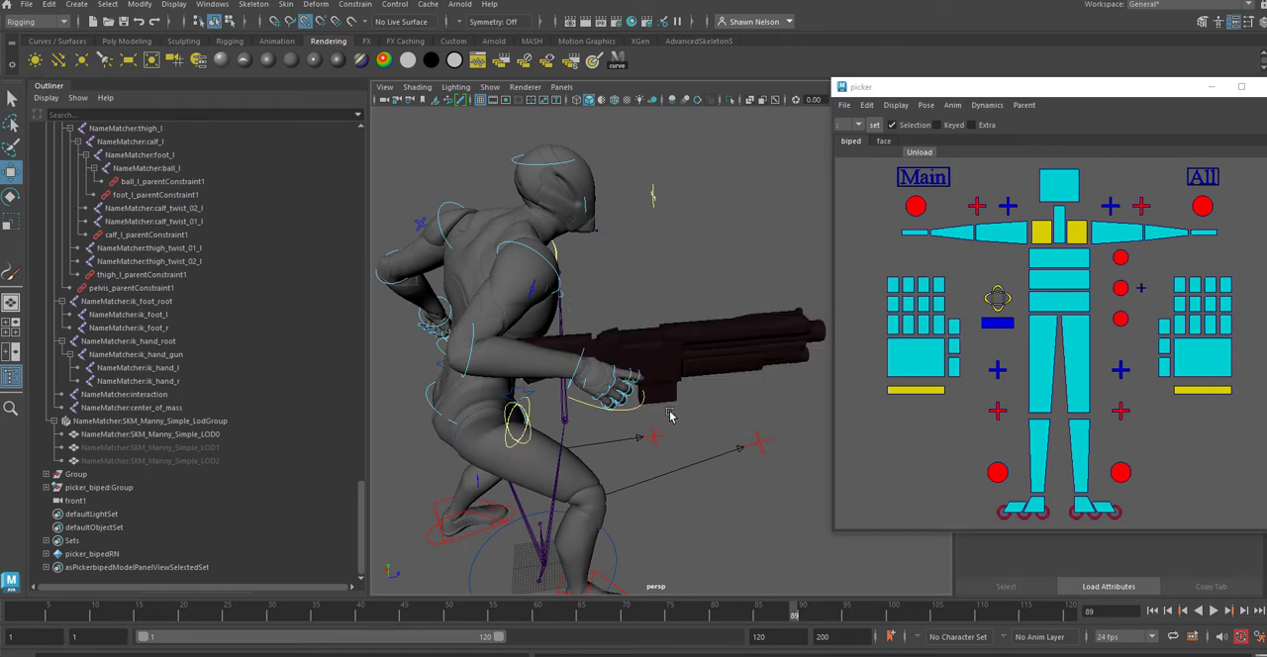
{"action": "left_click", "coordinate": [579, 365]}
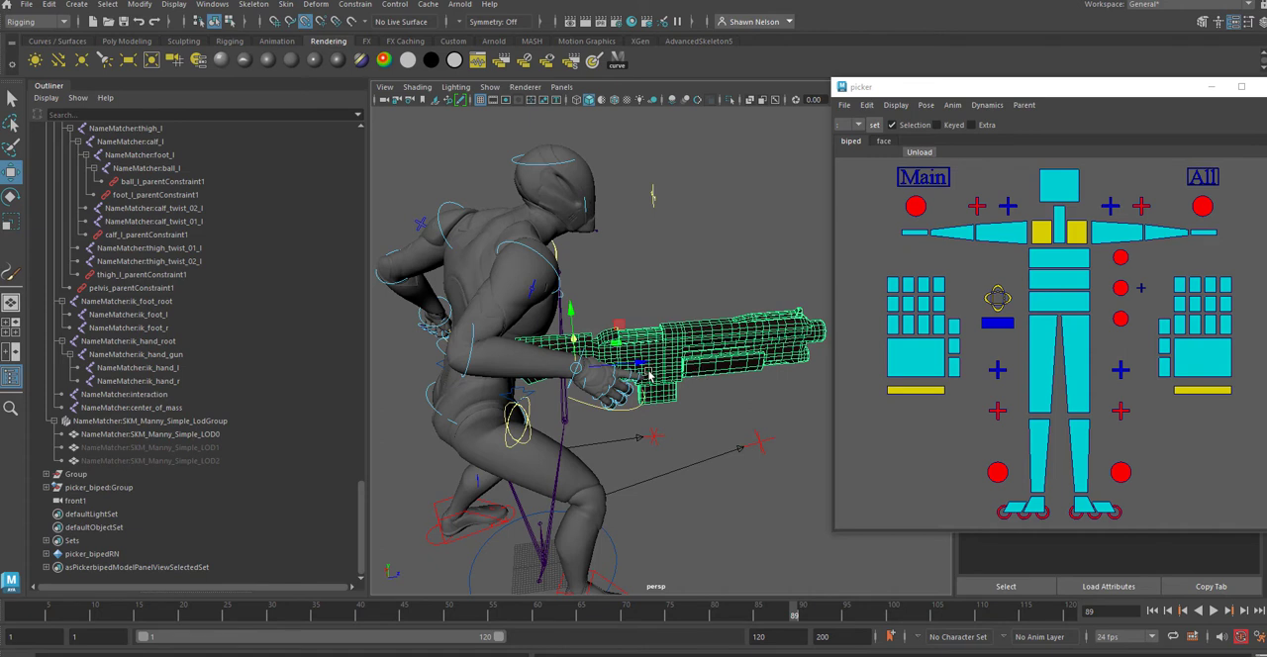
{"action": "left_click_drag", "start_coordinate": [639, 363], "coordinate": [680, 363]}
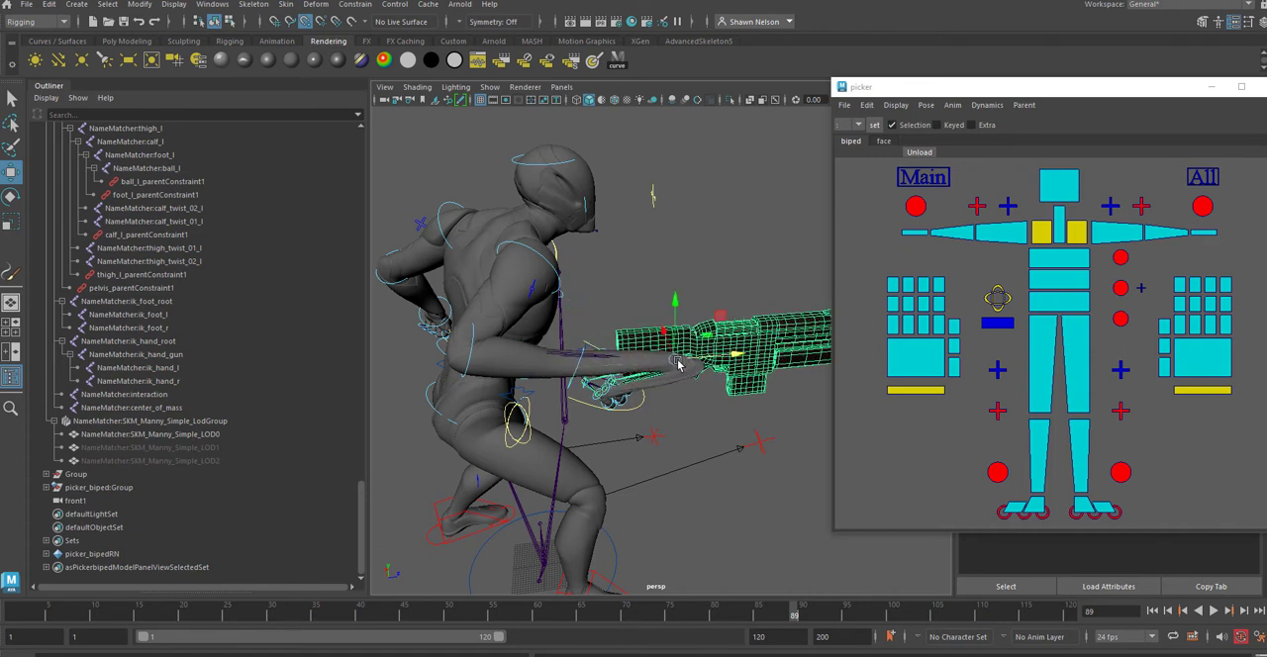
{"action": "key", "text": "ctrl+z"}
{"action": "left_click", "coordinate": [568, 413]}
{"action": "left_click", "coordinate": [572, 390]}
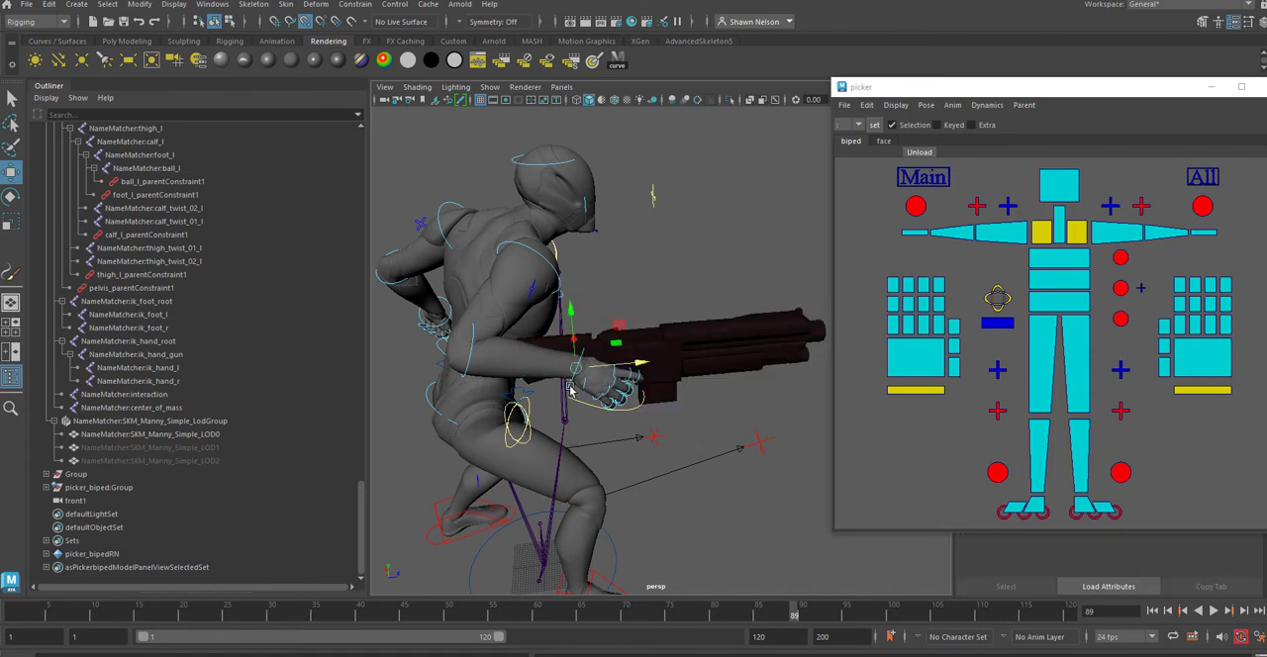
{"action": "left_click_drag", "start_coordinate": [582, 374], "coordinate": [586, 343]}
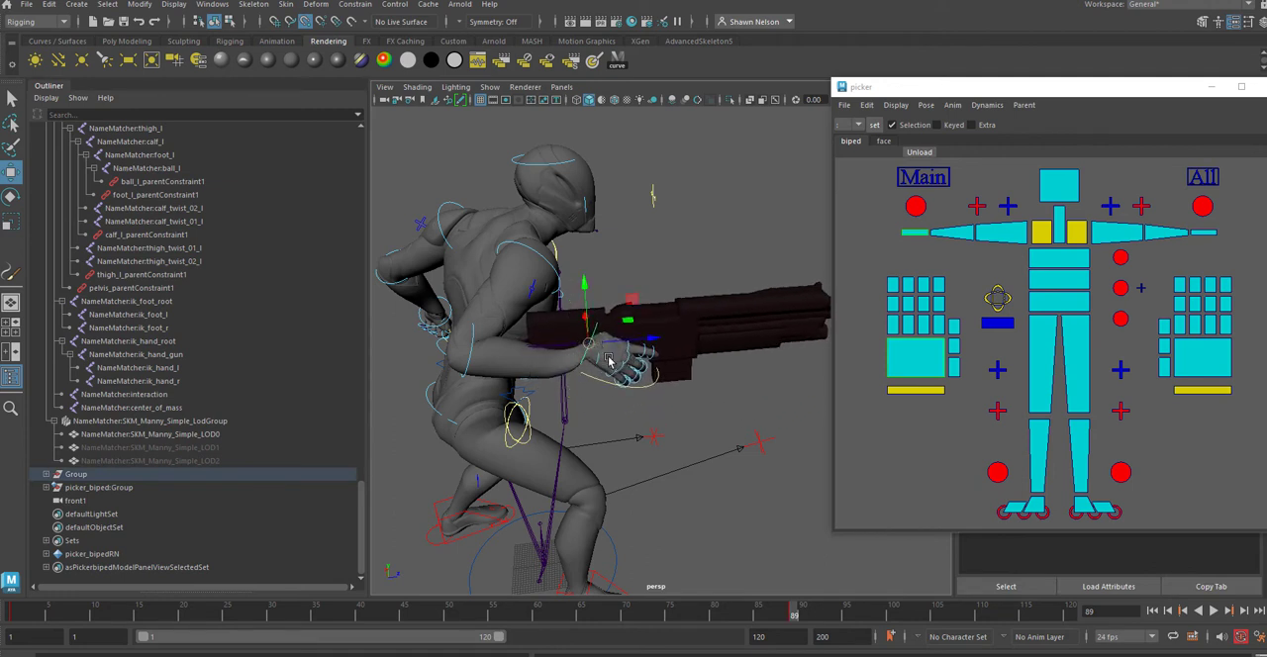
{"action": "key", "text": "ctrl+z"}
{"action": "key", "text": "ctrl+z"}
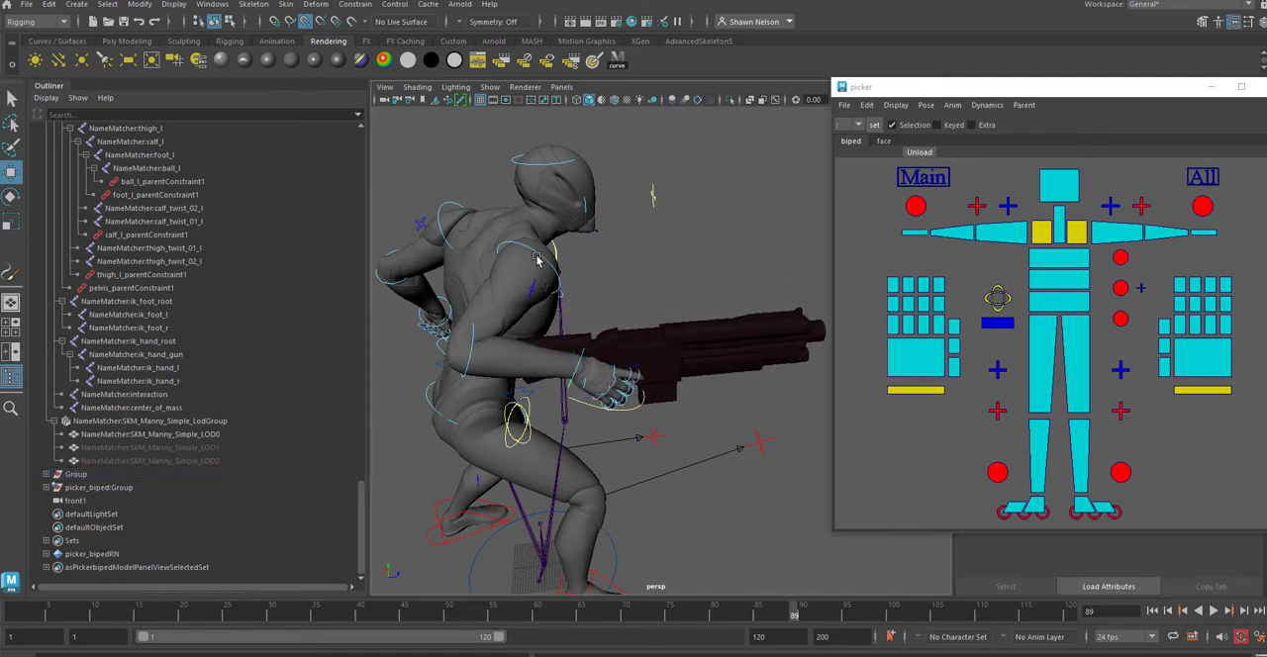
Step: Rotate the right clavicle and right upper arm controls to swing the arm and rifle forward at frame 89
{"action": "left_click", "coordinate": [537, 259]}
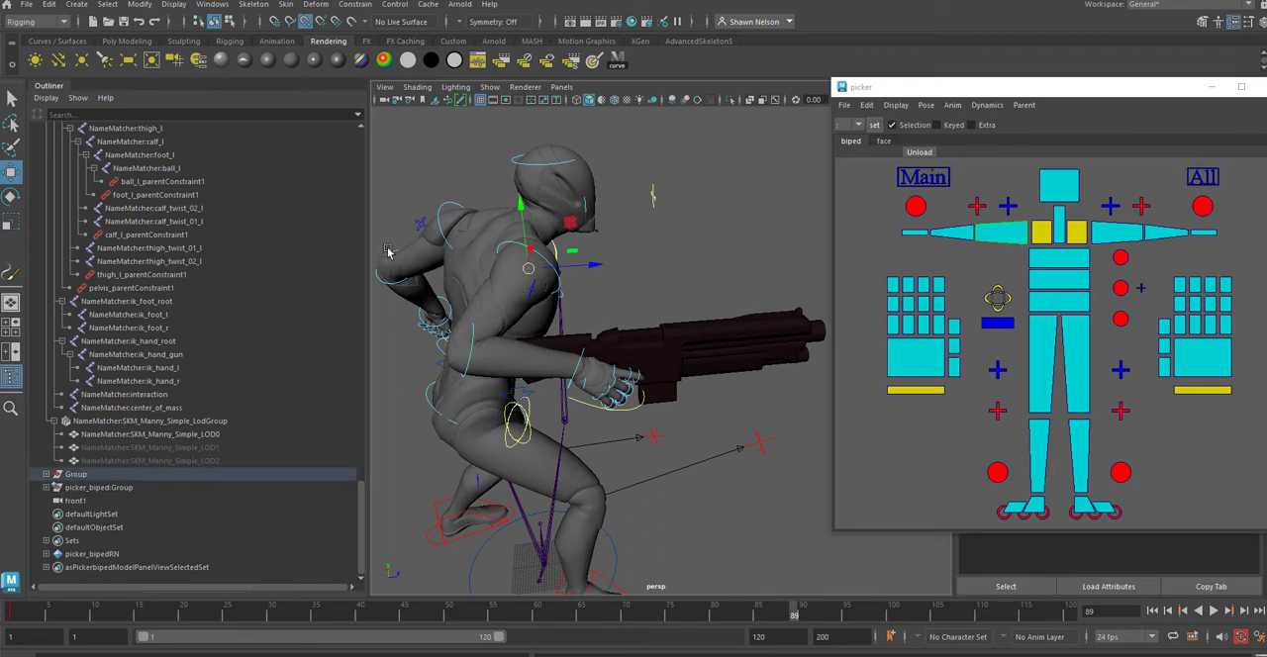
{"action": "left_click", "coordinate": [1041, 238]}
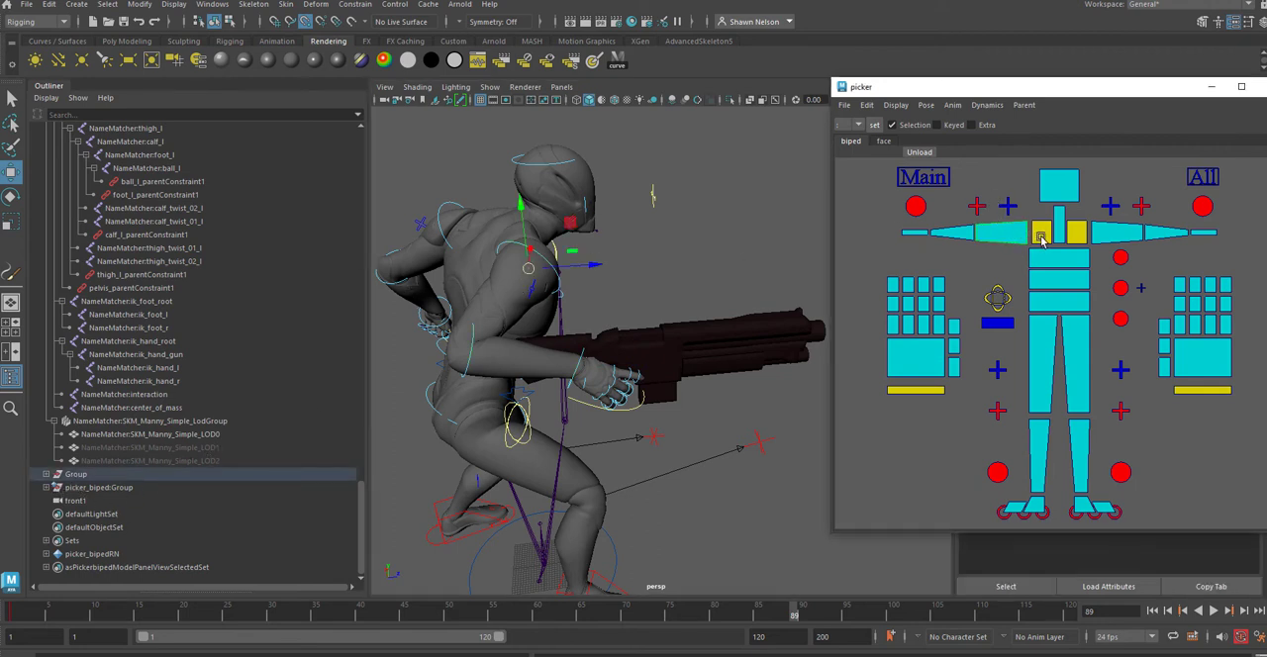
{"action": "key", "text": "e"}
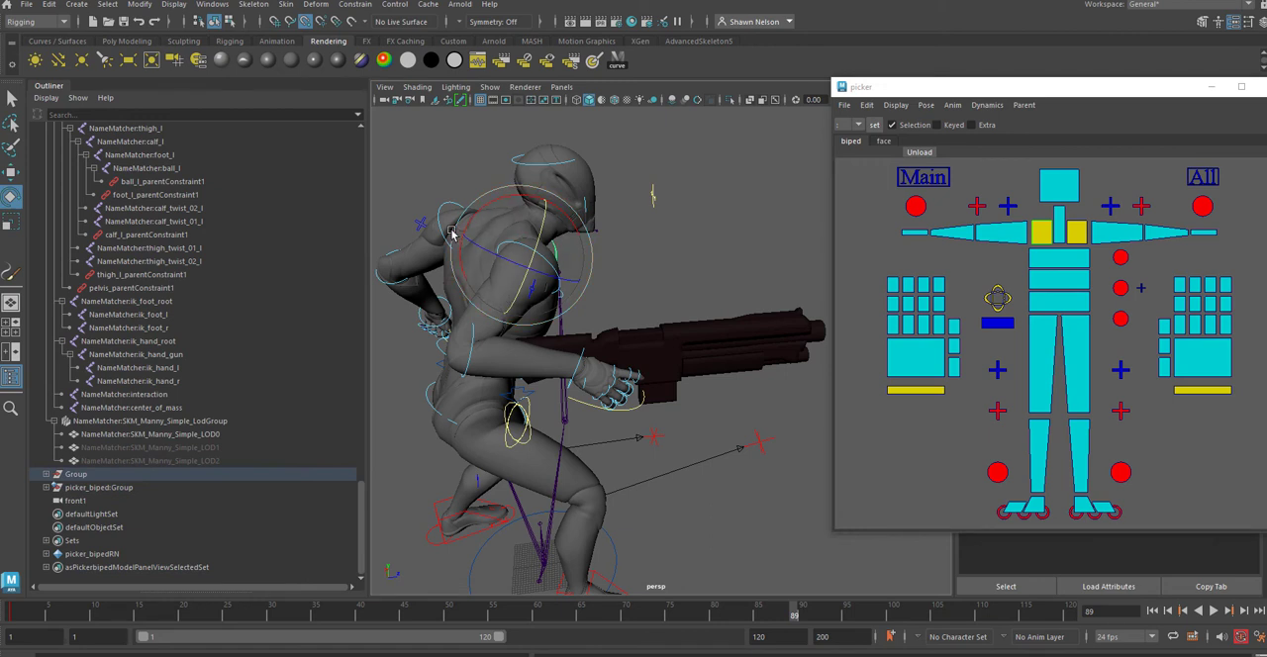
{"action": "left_click_drag", "start_coordinate": [461, 225], "coordinate": [713, 227]}
{"action": "left_click", "coordinate": [1001, 226]}
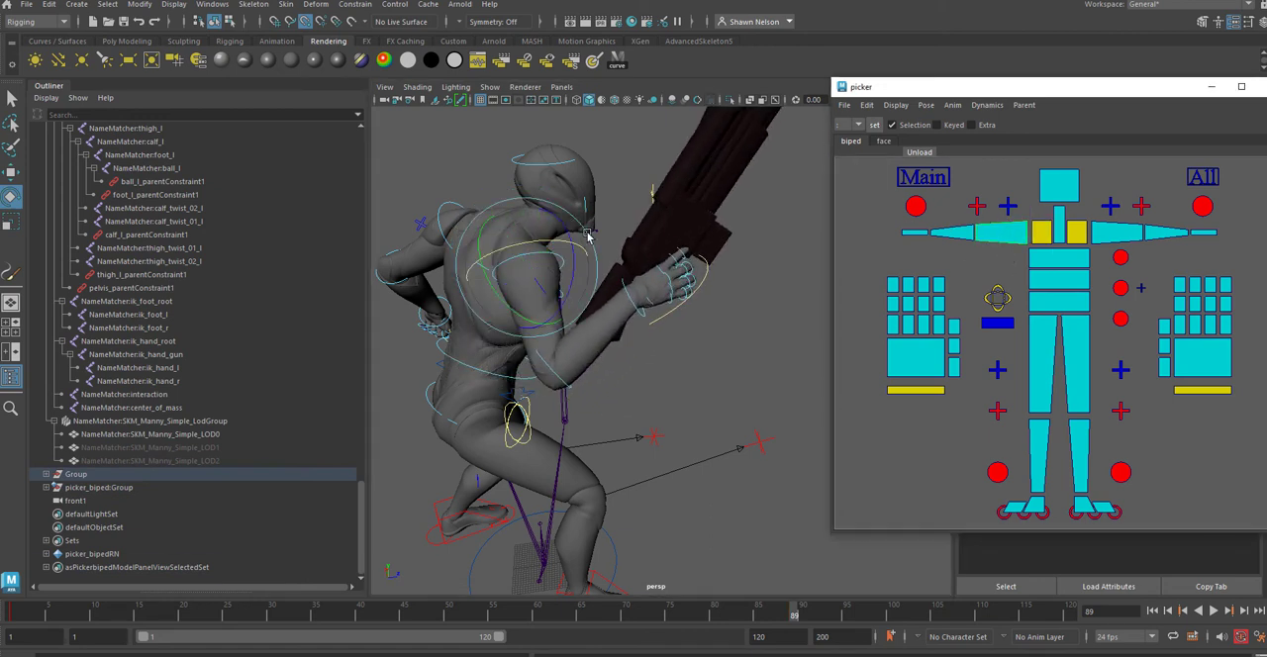
{"action": "left_click_drag", "start_coordinate": [584, 228], "coordinate": [563, 393]}
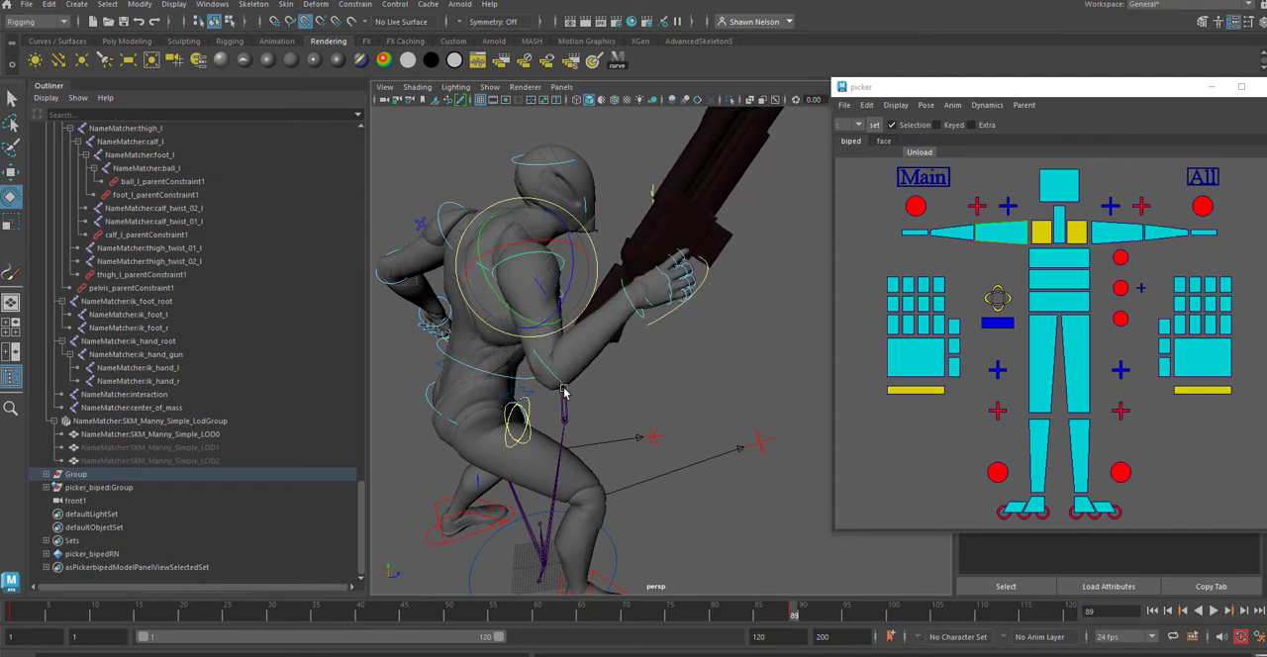
Step: Rotate the right forearm control to lower the hand and bring the rifle across the front of the body
{"action": "left_click", "coordinate": [570, 387]}
{"action": "left_click", "coordinate": [566, 384]}
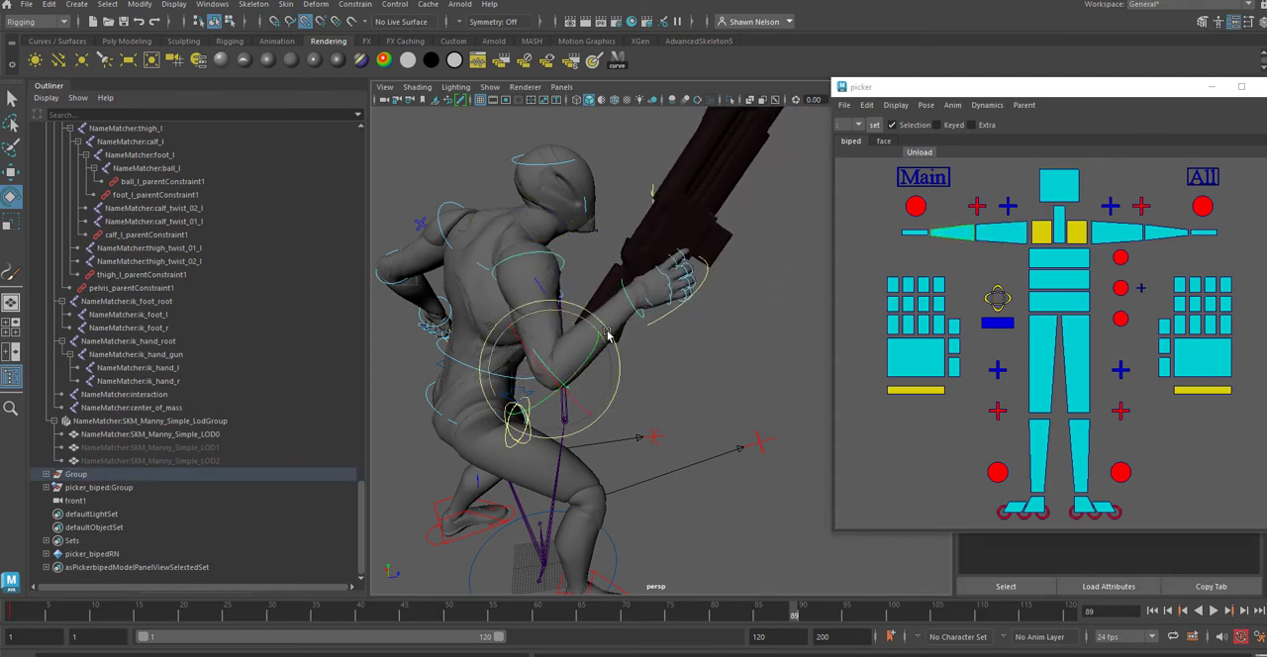
{"action": "left_click_drag", "start_coordinate": [584, 319], "coordinate": [599, 366]}
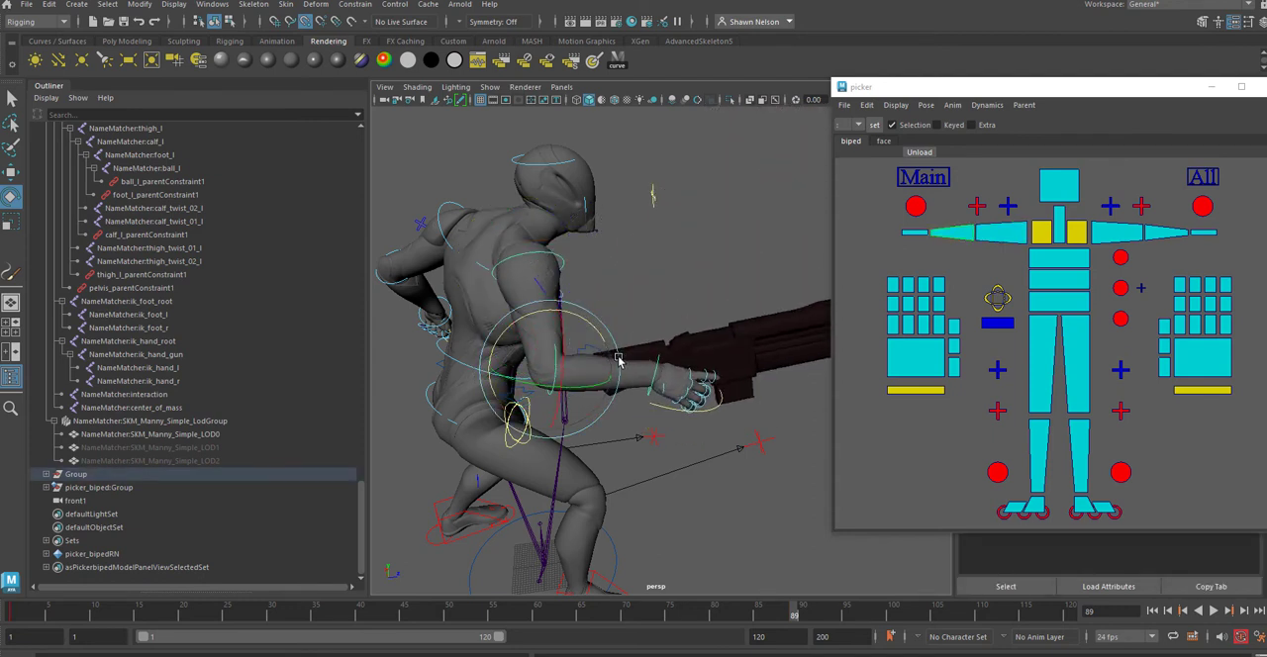
{"action": "left_click_drag", "start_coordinate": [677, 301], "coordinate": [447, 311], "text": "alt"}
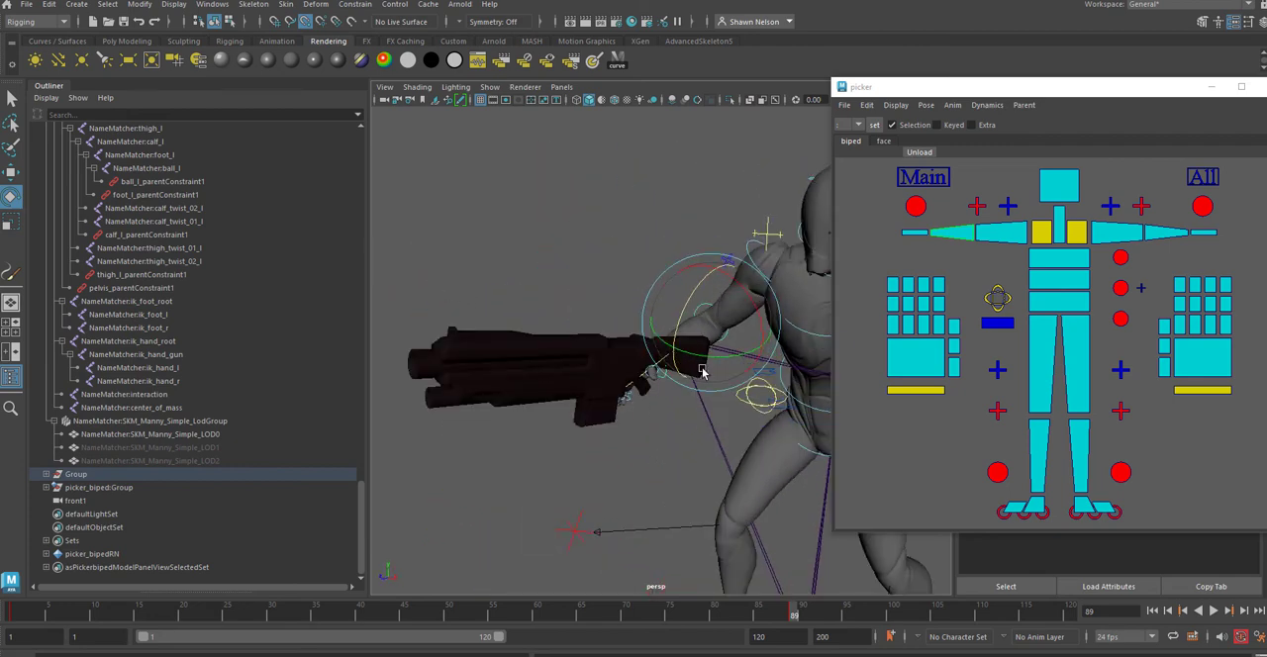
{"action": "left_click_drag", "start_coordinate": [697, 358], "coordinate": [762, 372]}
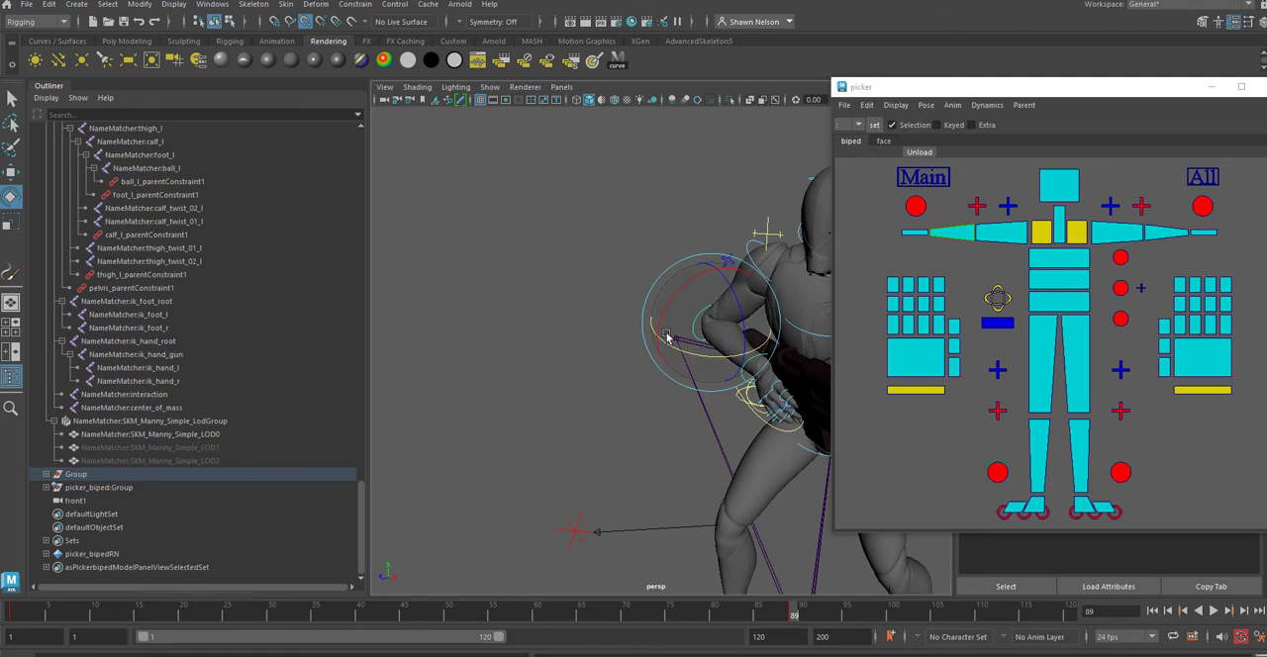
{"action": "left_click_drag", "start_coordinate": [661, 314], "coordinate": [705, 316]}
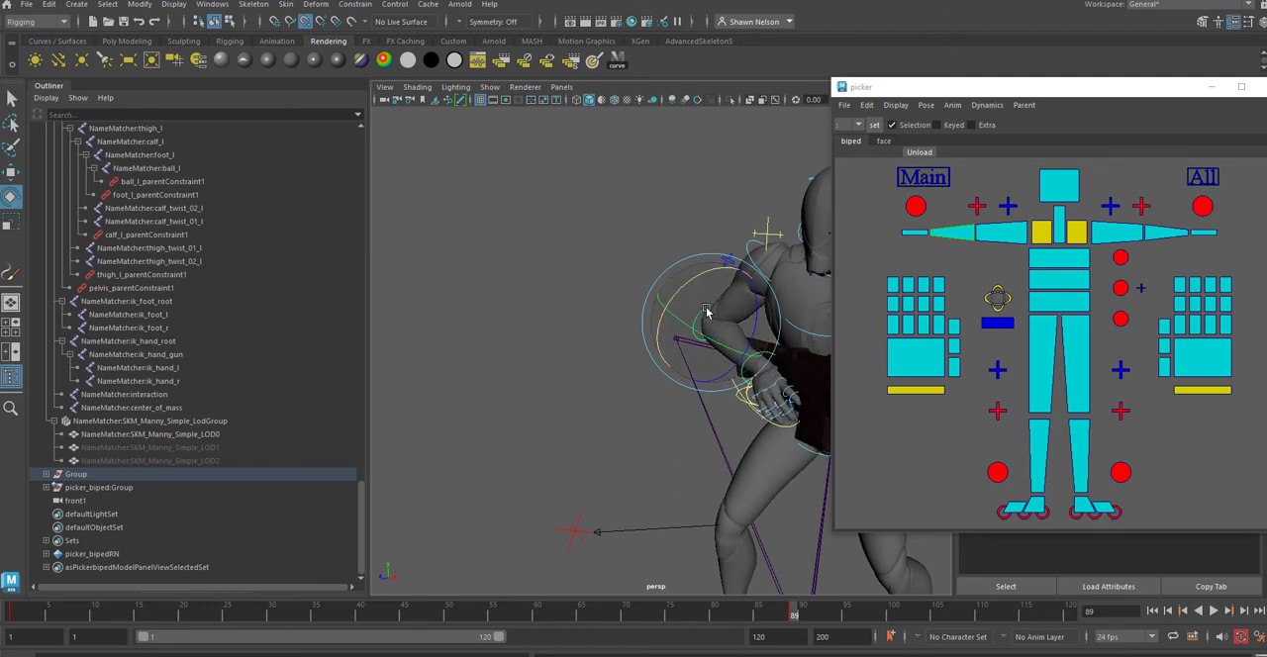
Step: Rotate the left arm from its upper arm control to bring the left hand toward the rifle
{"action": "left_click", "coordinate": [1043, 234]}
{"action": "left_click_drag", "start_coordinate": [789, 327], "coordinate": [446, 367]}
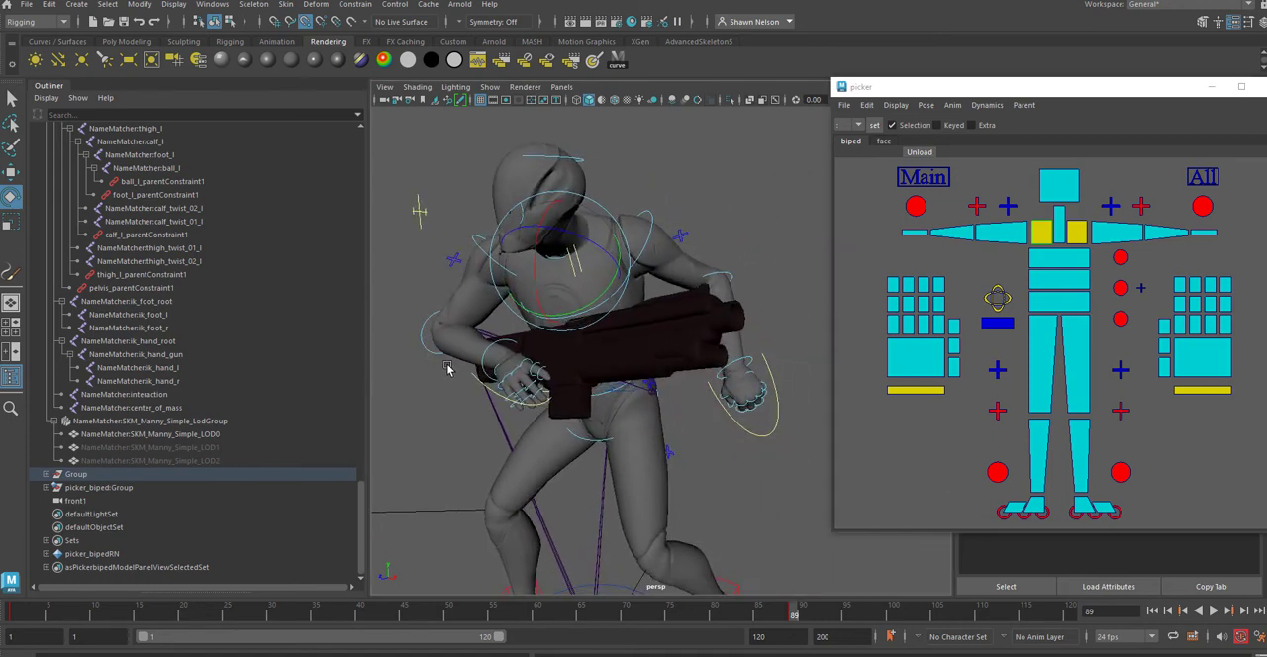
{"action": "left_click_drag", "start_coordinate": [544, 391], "coordinate": [445, 441], "text": "alt"}
{"action": "left_click", "coordinate": [1123, 233]}
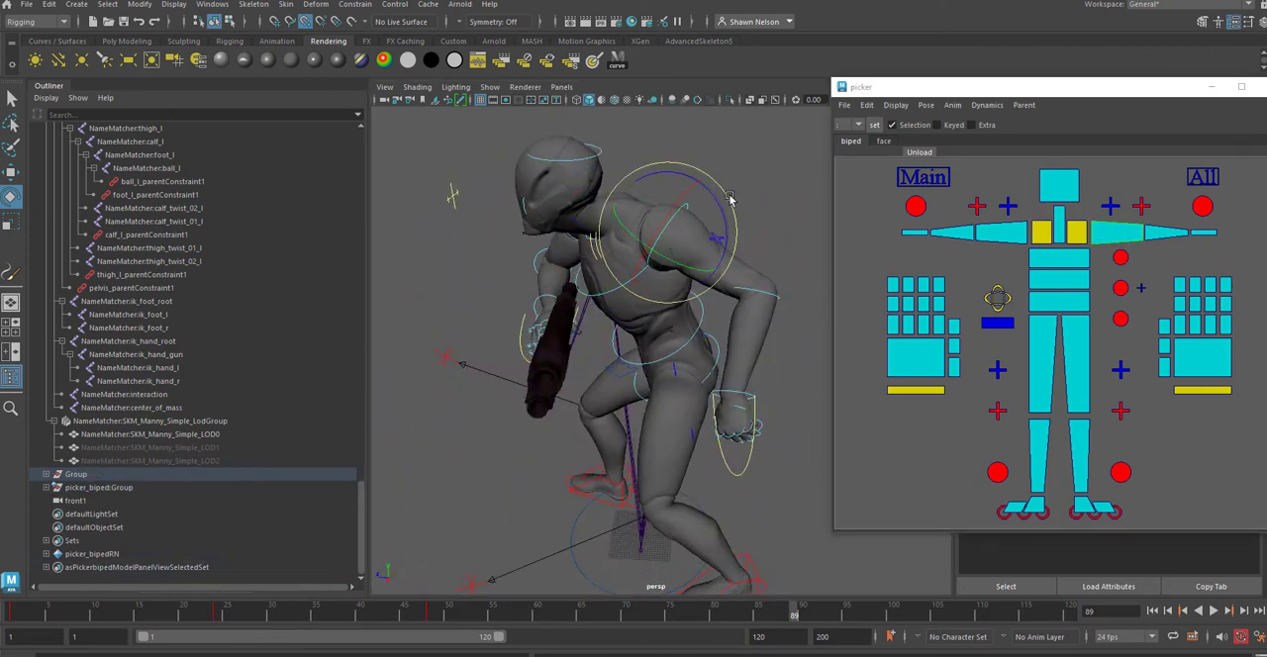
{"action": "left_click_drag", "start_coordinate": [726, 208], "coordinate": [752, 283]}
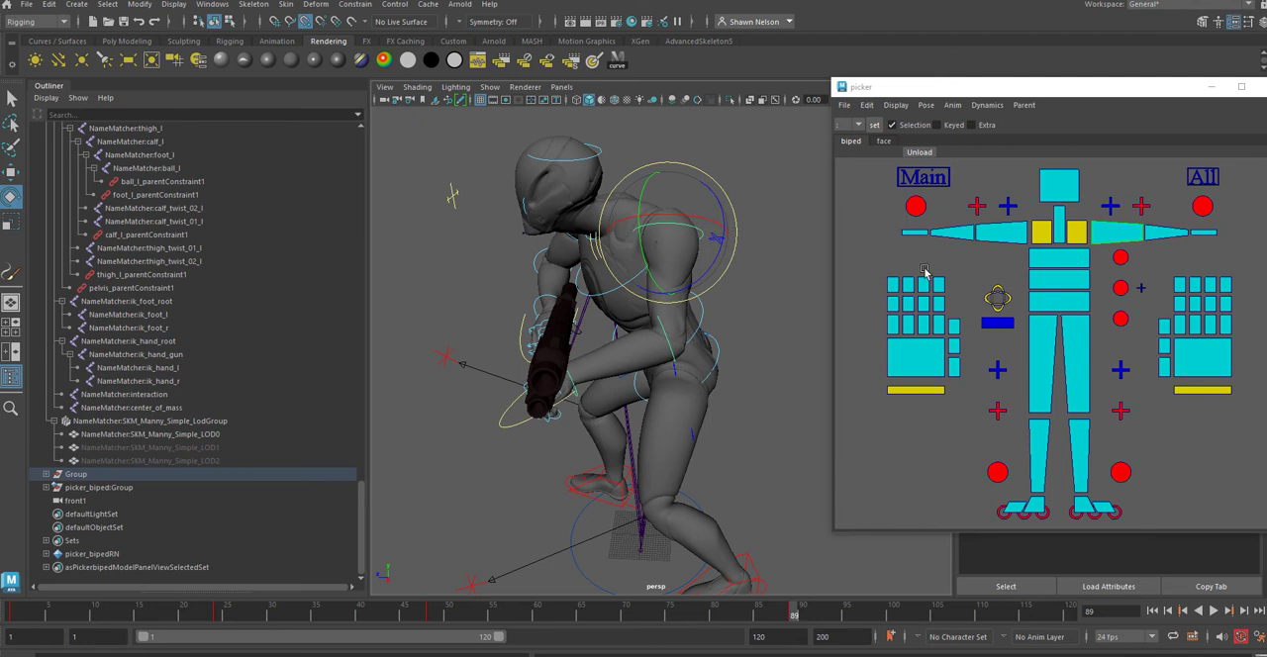
Step: Select the left clavicle, arm and hand controls and delete their keys in the frame range 17 to 107
{"action": "left_click", "coordinate": [1092, 234]}
{"action": "left_click", "coordinate": [1126, 234], "text": "shift"}
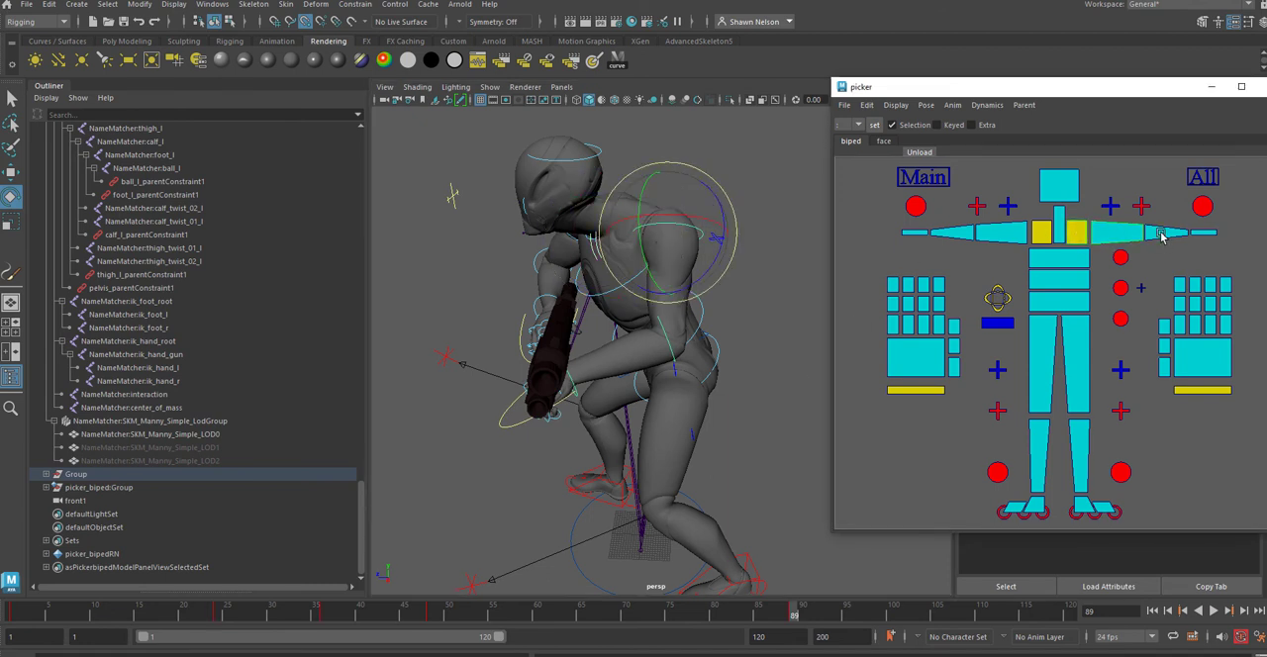
{"action": "left_click", "coordinate": [1163, 233], "text": "shift"}
{"action": "left_click", "coordinate": [1204, 233], "text": "shift"}
{"action": "left_click_drag", "start_coordinate": [1229, 228], "coordinate": [1074, 231]}
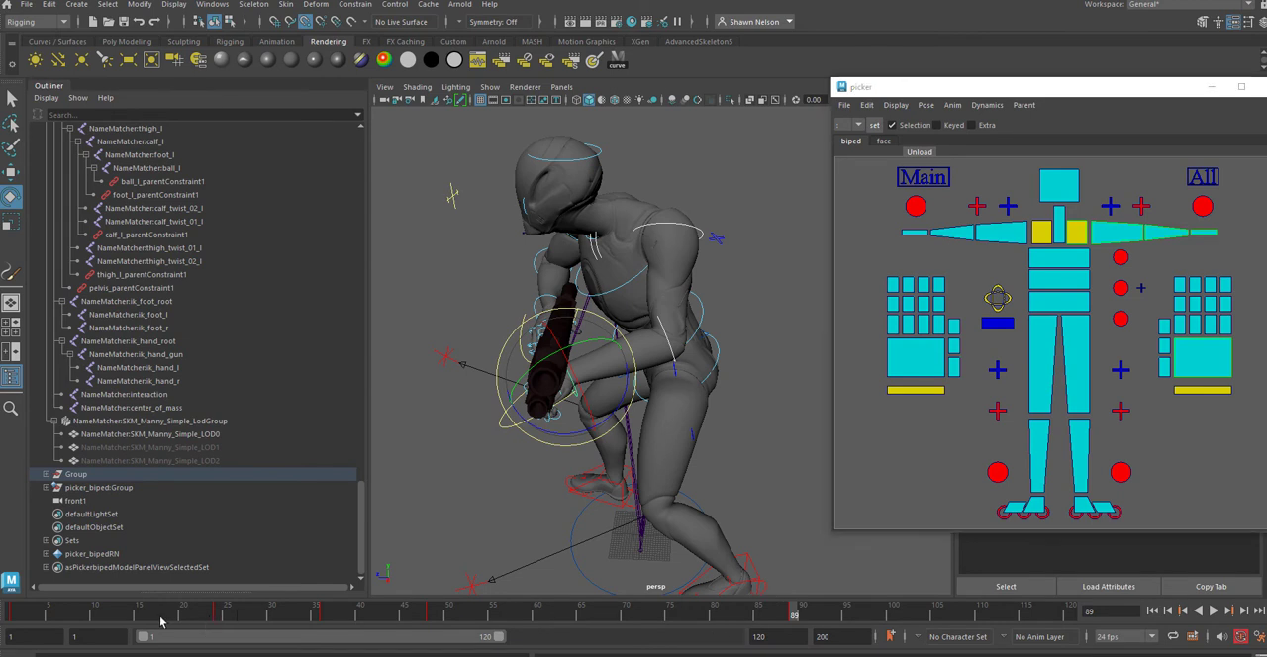
{"action": "left_click_drag", "start_coordinate": [159, 620], "coordinate": [947, 620], "text": "shift"}
{"action": "right_click", "coordinate": [880, 615]}
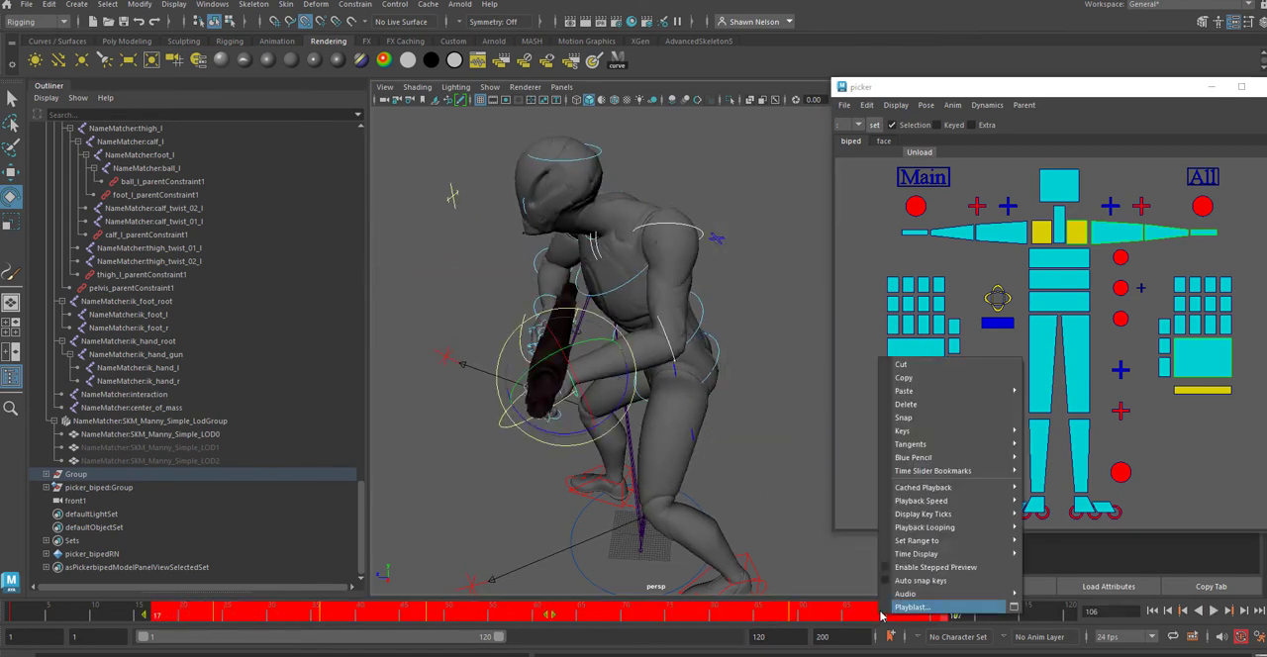
{"action": "left_click", "coordinate": [905, 404]}
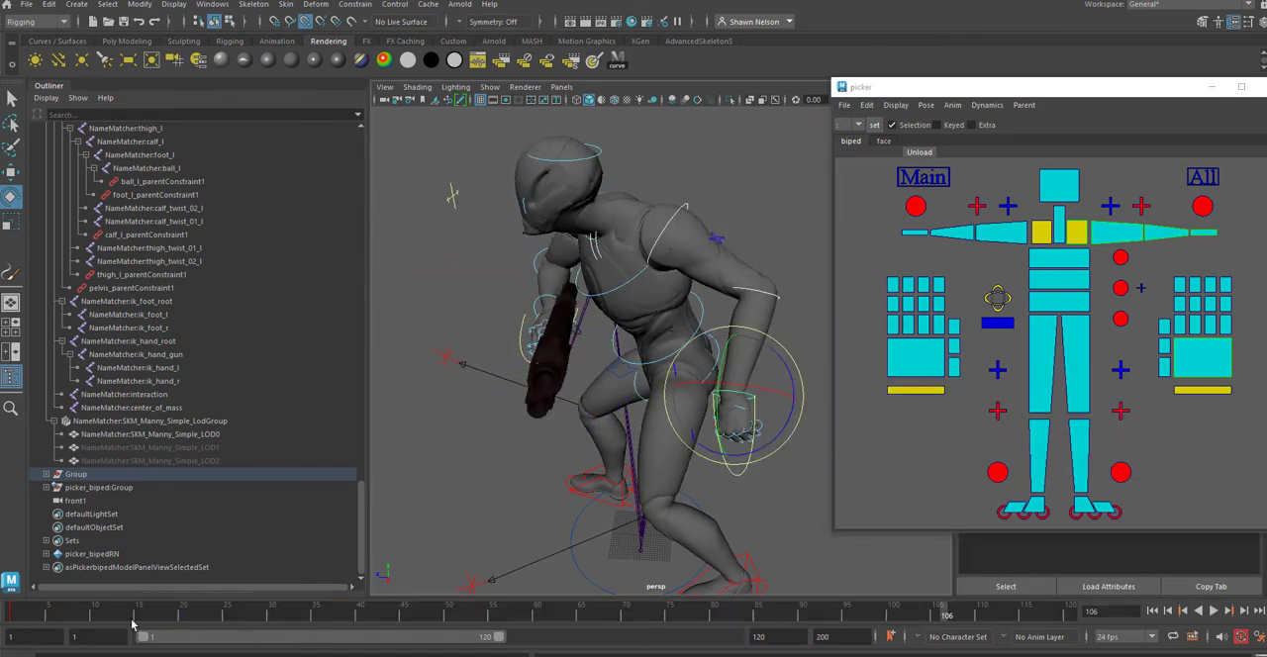
Step: Select the right arm and hand controls and delete their key at frame 1
{"action": "left_click_drag", "start_coordinate": [132, 621], "coordinate": [13, 602]}
{"action": "left_click_drag", "start_coordinate": [562, 358], "coordinate": [651, 468], "text": "alt"}
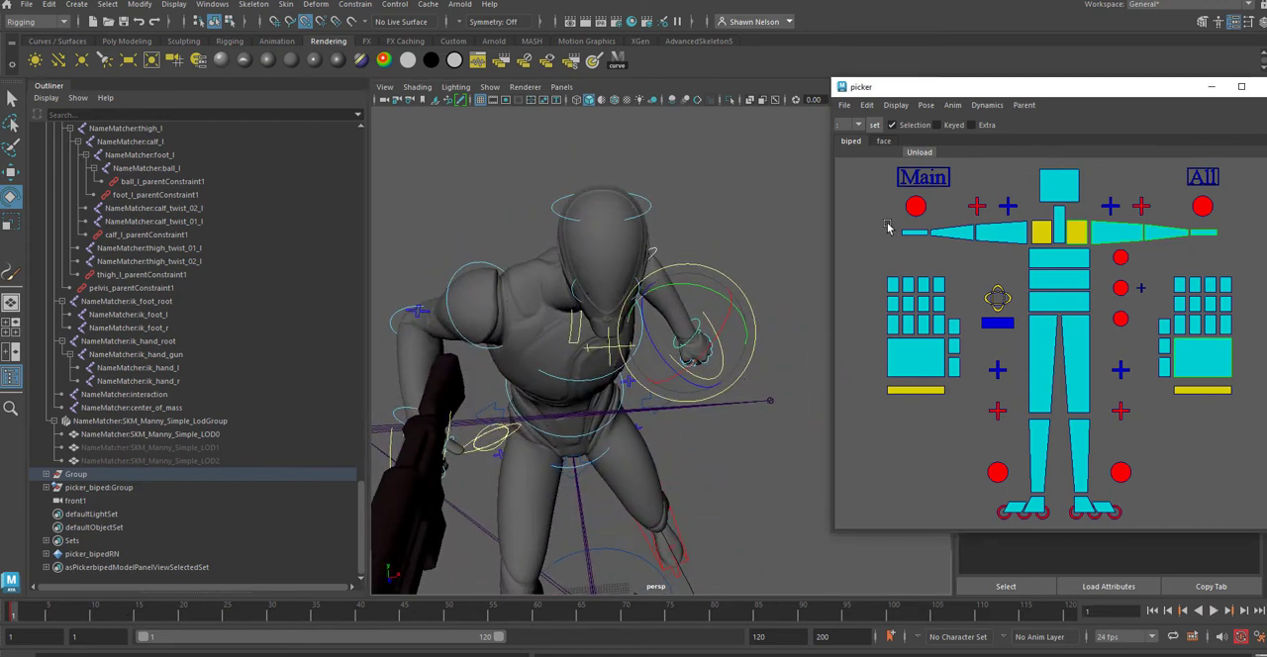
{"action": "left_click_drag", "start_coordinate": [887, 223], "coordinate": [1026, 240]}
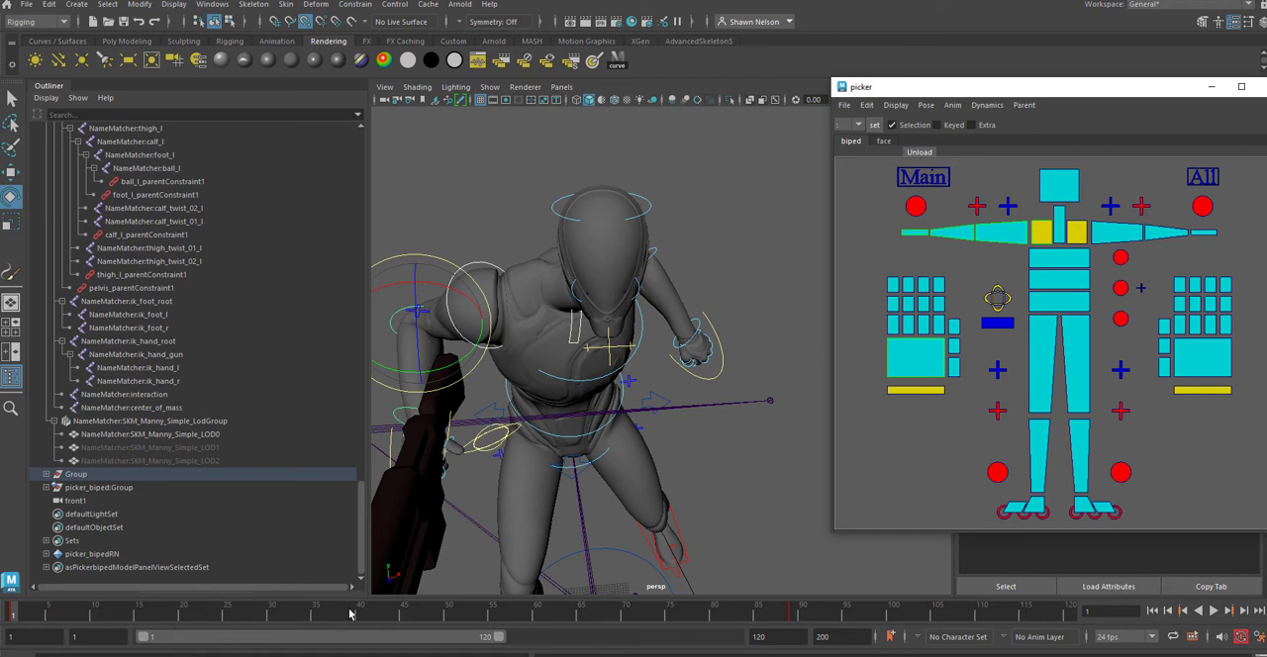
{"action": "left_click_drag", "start_coordinate": [818, 613], "coordinate": [802, 615], "text": "shift"}
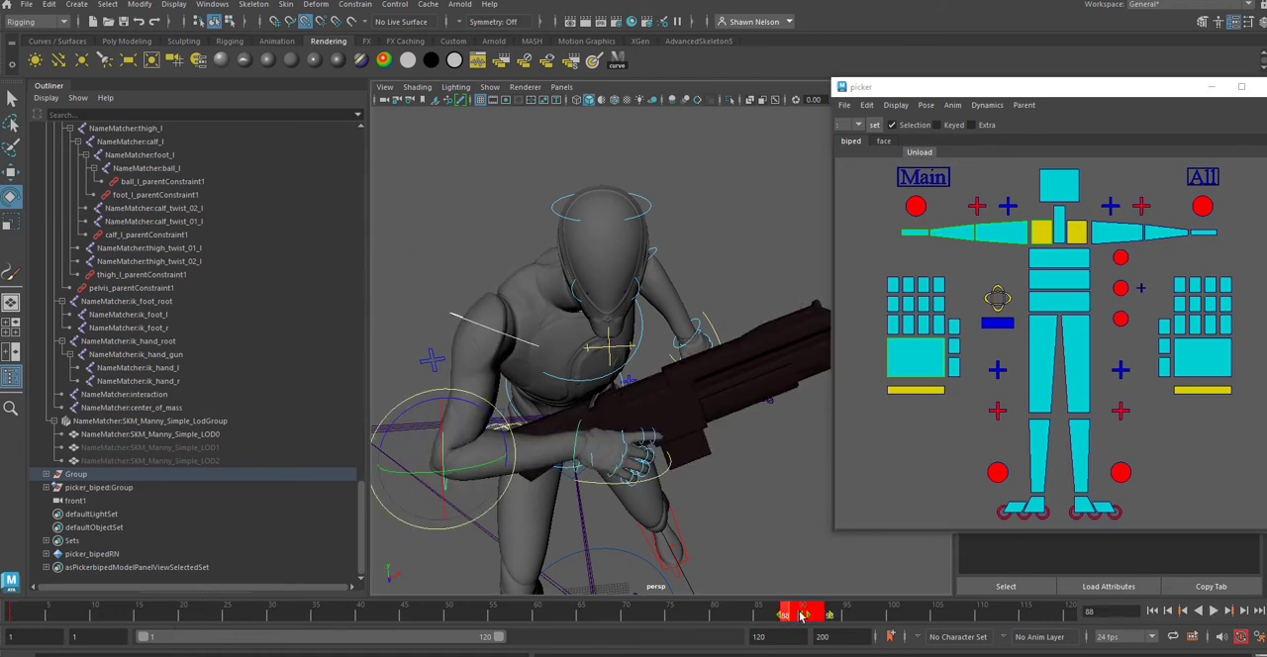
{"action": "left_click", "coordinate": [17, 622]}
{"action": "right_click", "coordinate": [21, 615]}
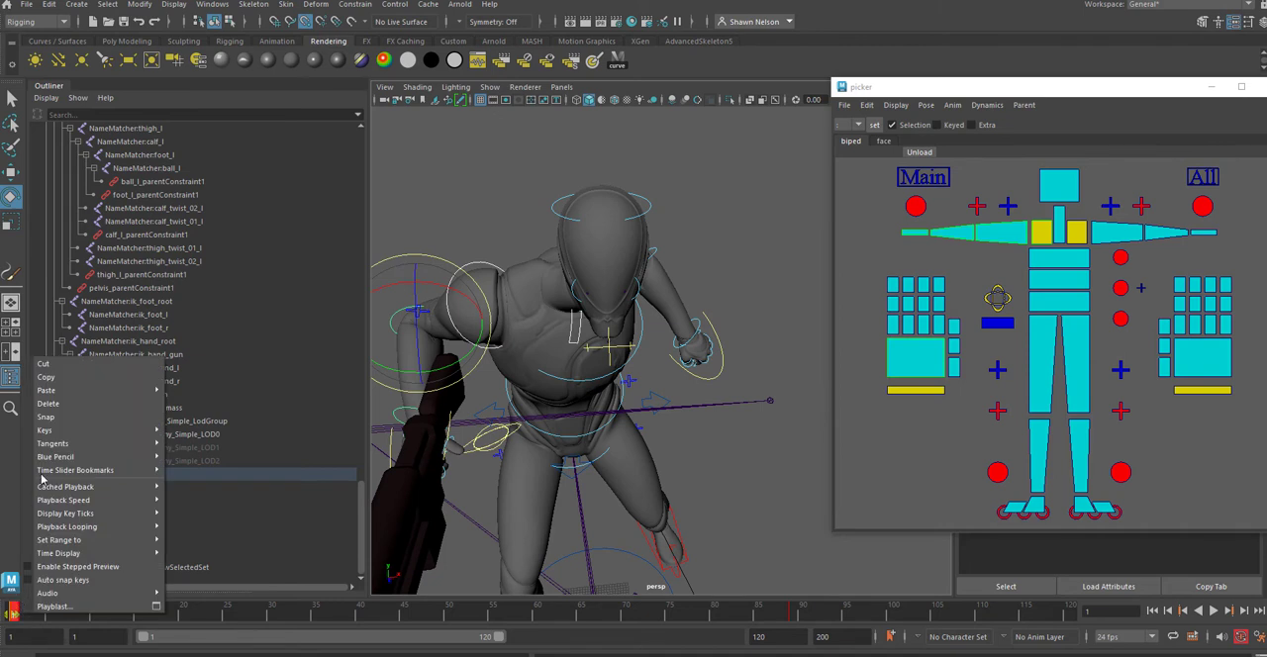
{"action": "left_click", "coordinate": [63, 403]}
Step: Move the right arm's pose key from frame 89 to frame 1 and check the motion up to frame 120
{"action": "left_click_drag", "start_coordinate": [792, 615], "coordinate": [0, 625], "text": "shift"}
{"action": "left_click", "coordinate": [56, 620]}
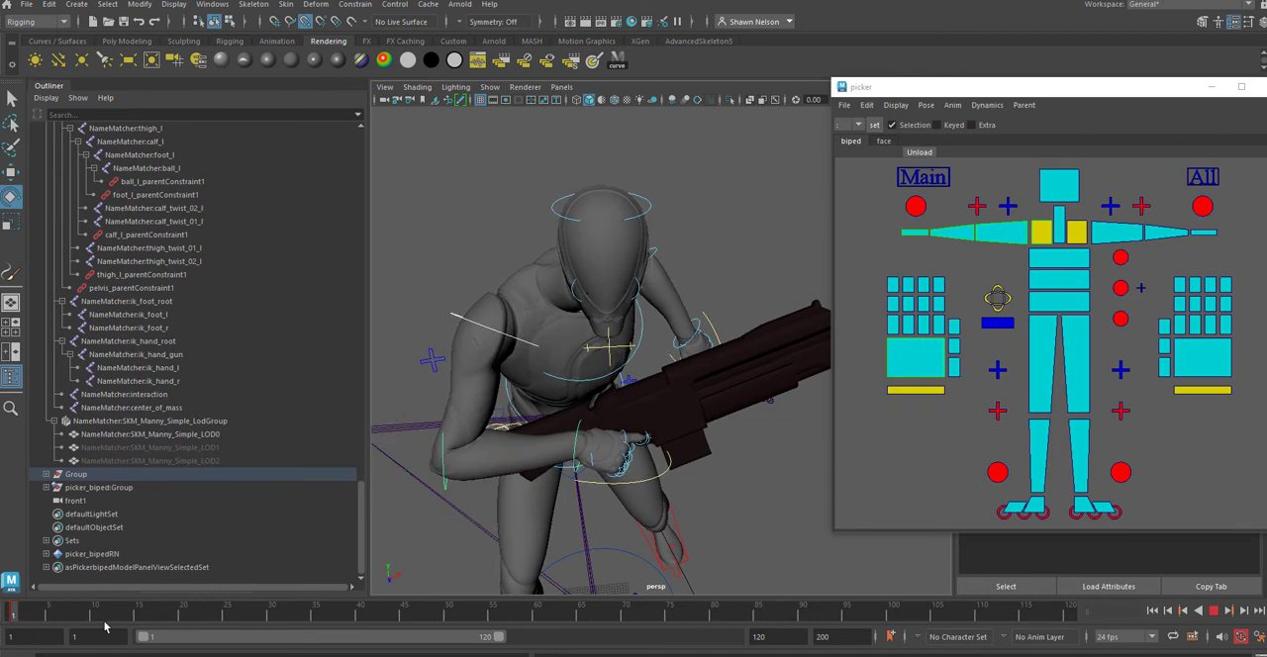
{"action": "left_click_drag", "start_coordinate": [104, 625], "coordinate": [1088, 623]}
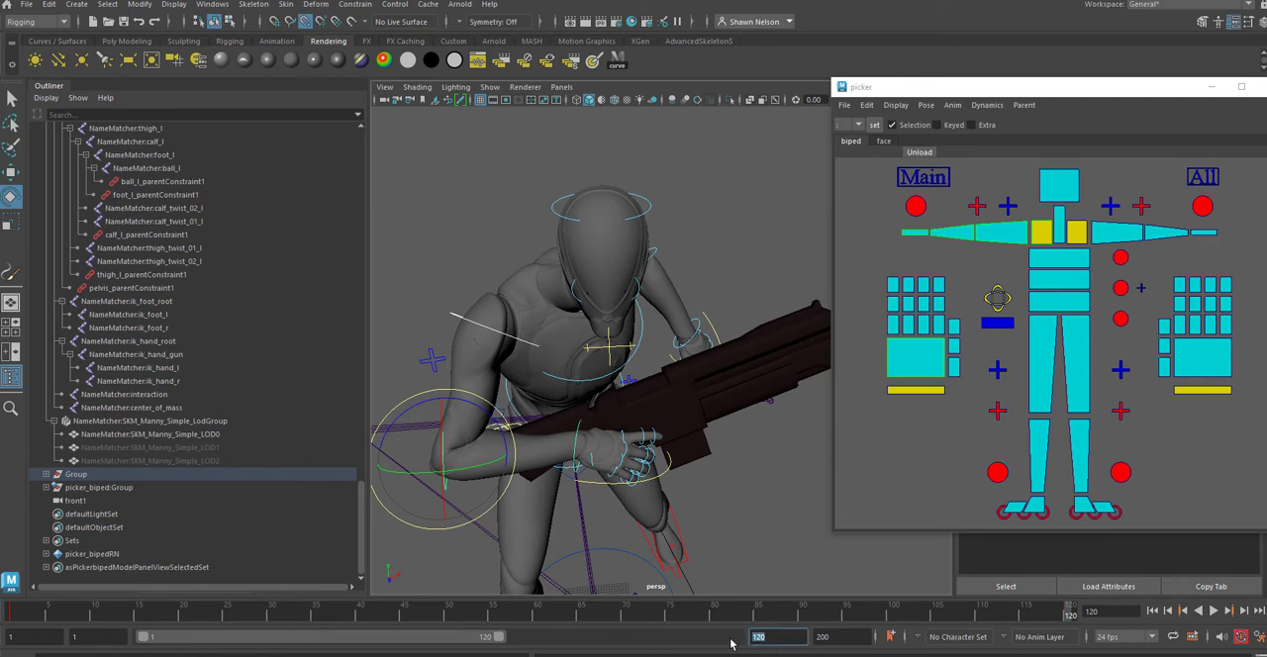
Step: End the playback range at frame 60, select every body control and key them all at frame 60
{"action": "key", "text": "Return"}
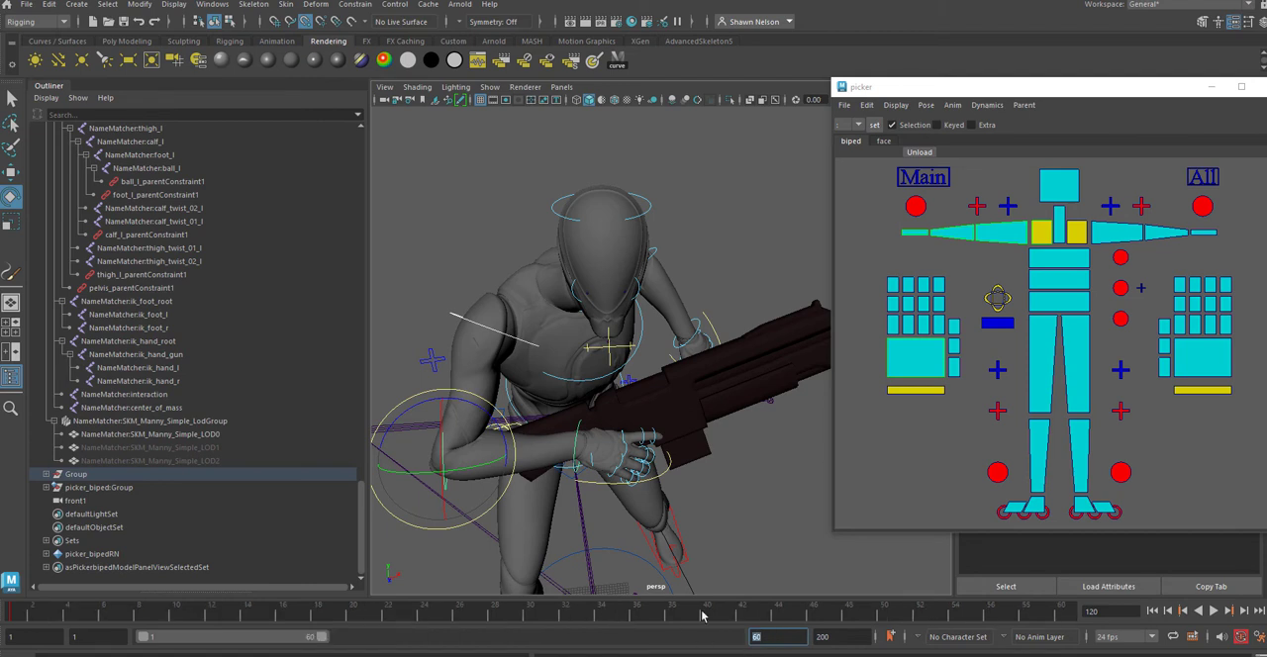
{"action": "left_click_drag", "start_coordinate": [1041, 621], "coordinate": [1114, 625]}
{"action": "type", "text": "s"}
{"action": "left_click_drag", "start_coordinate": [888, 221], "coordinate": [1011, 245]}
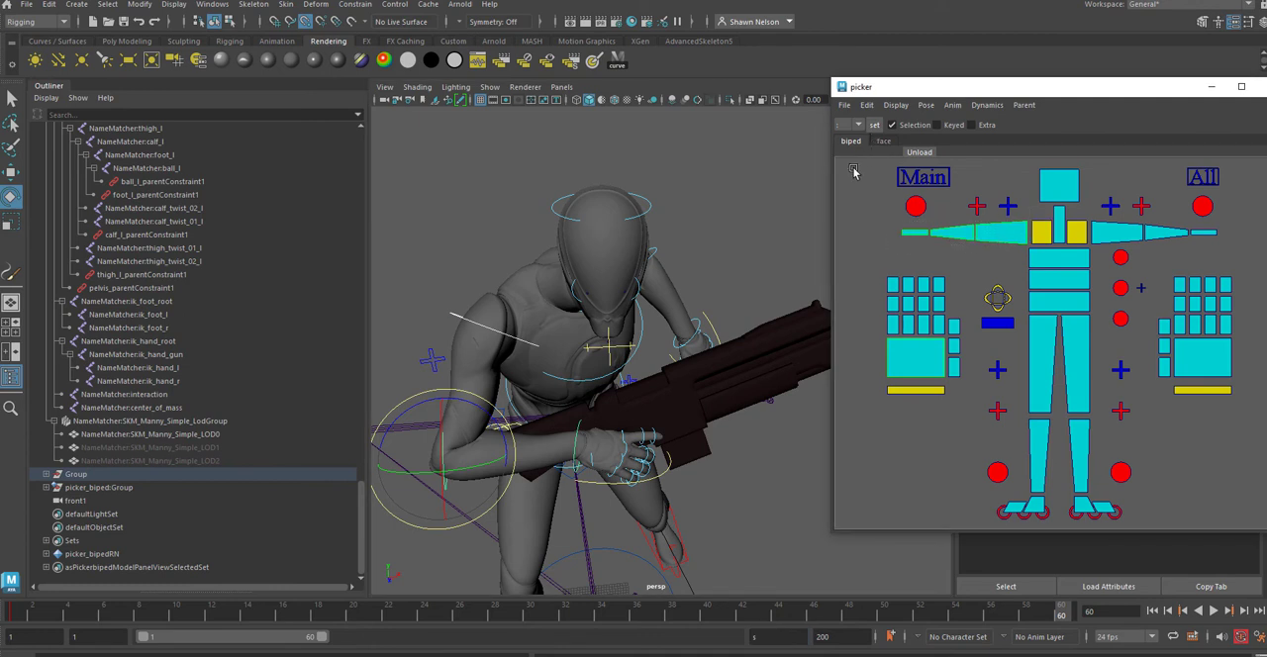
{"action": "left_click_drag", "start_coordinate": [854, 173], "coordinate": [1255, 542]}
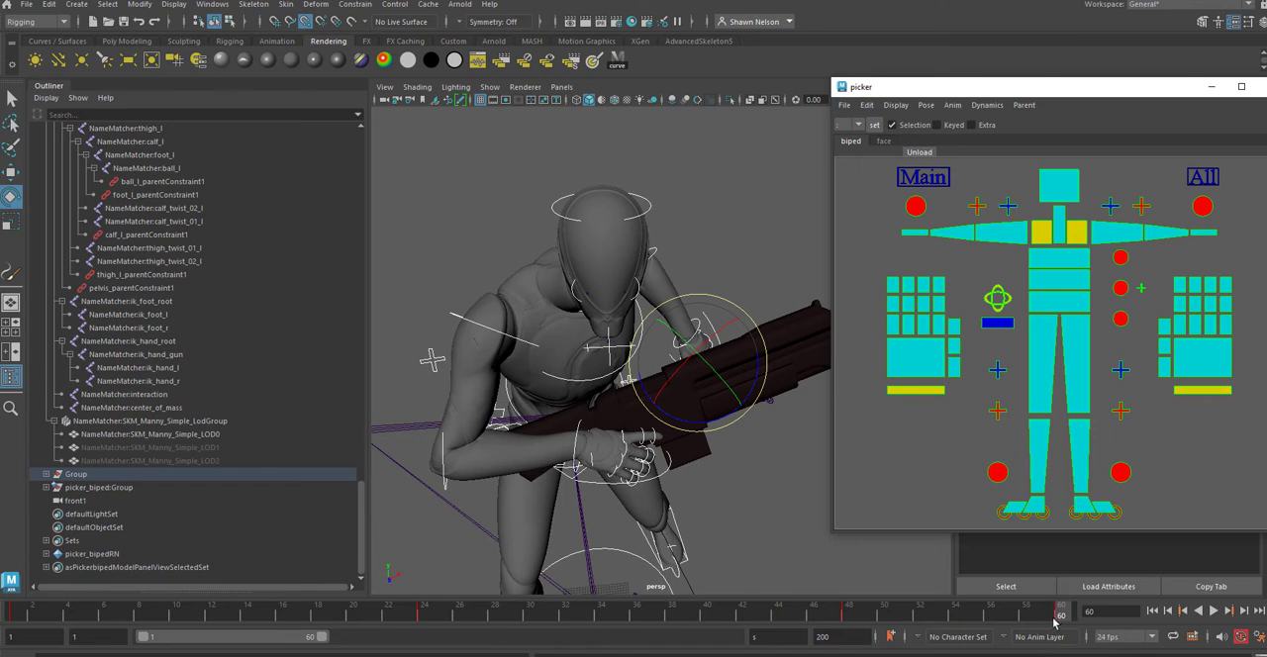
Step: Delete the keys of all body controls at frame 48 and play the motion back
{"action": "left_click", "coordinate": [1213, 610]}
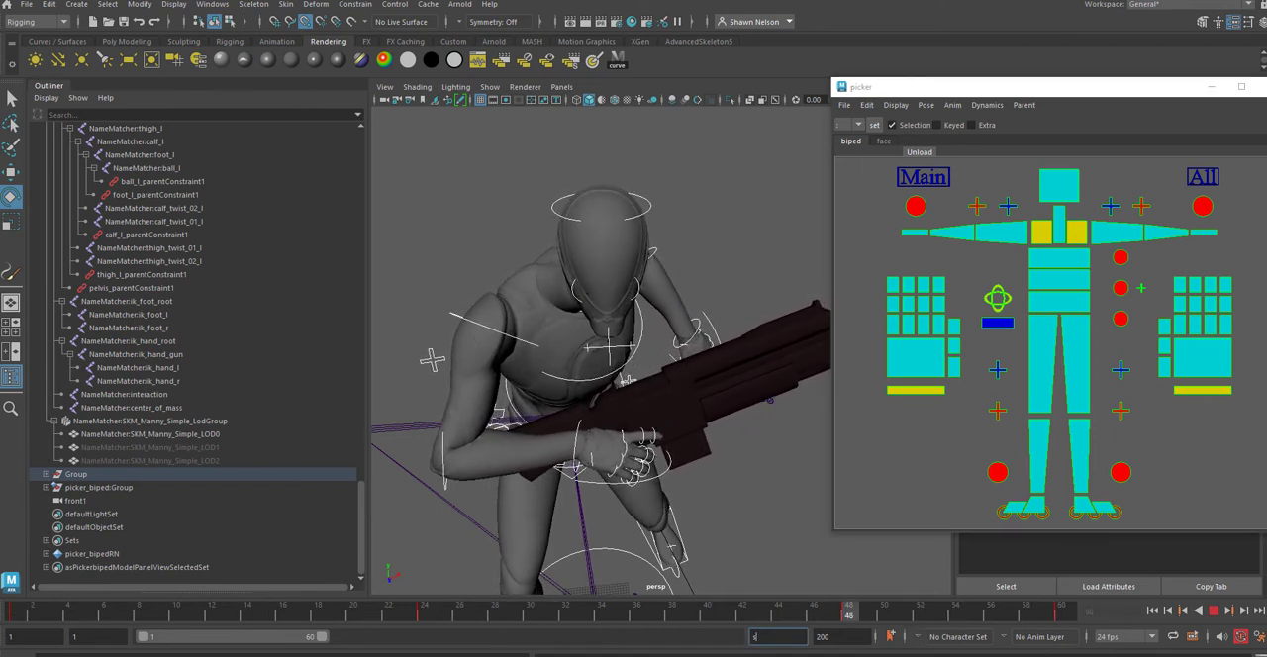
{"action": "left_click", "coordinate": [1213, 611]}
{"action": "left_click_drag", "start_coordinate": [856, 616], "coordinate": [792, 615], "text": "shift"}
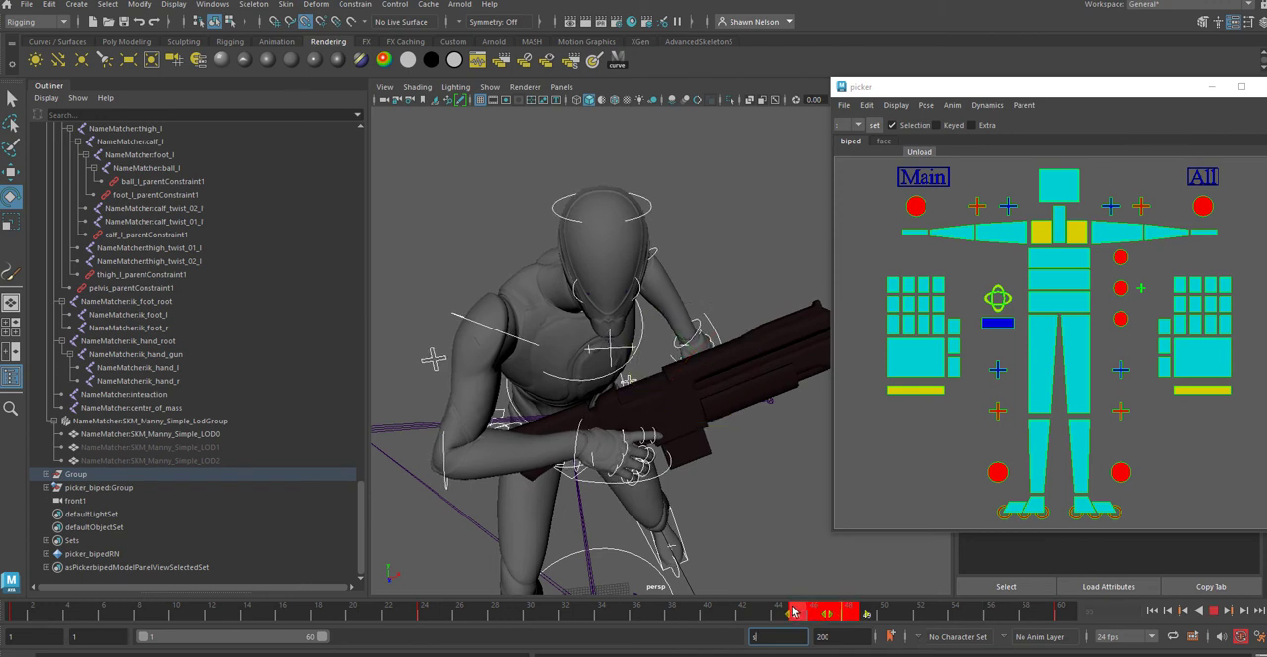
{"action": "right_click", "coordinate": [803, 614]}
{"action": "left_click", "coordinate": [825, 396]}
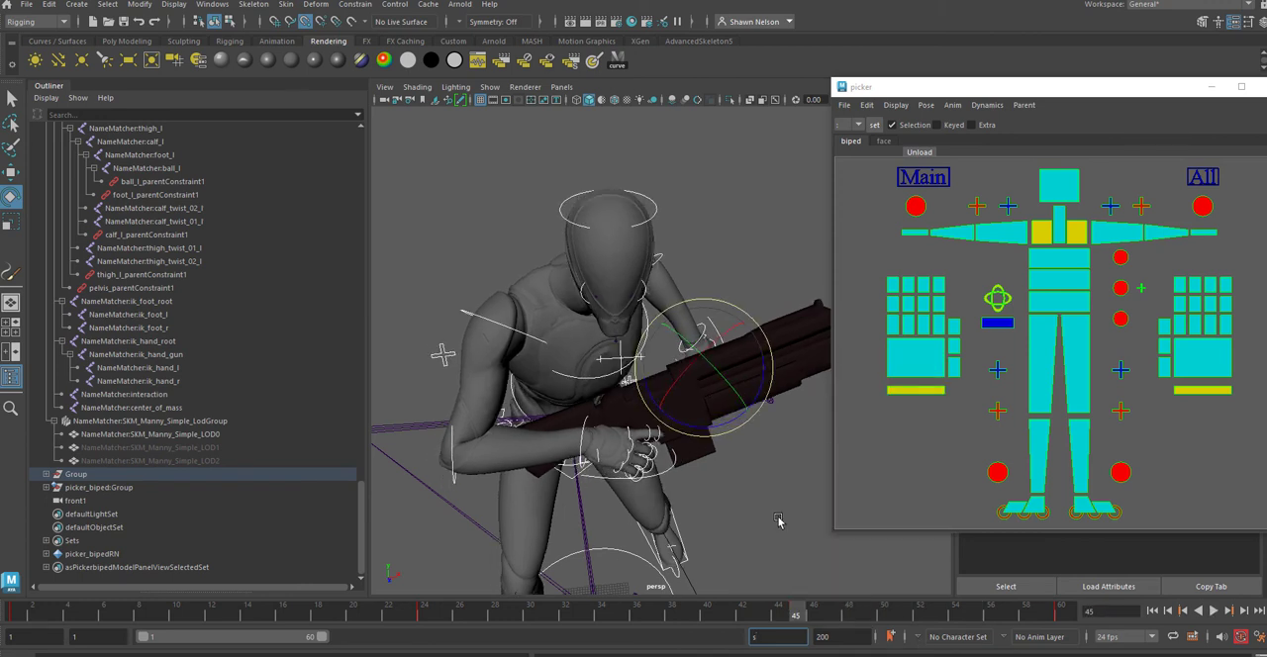
{"action": "key", "text": "alt+v"}
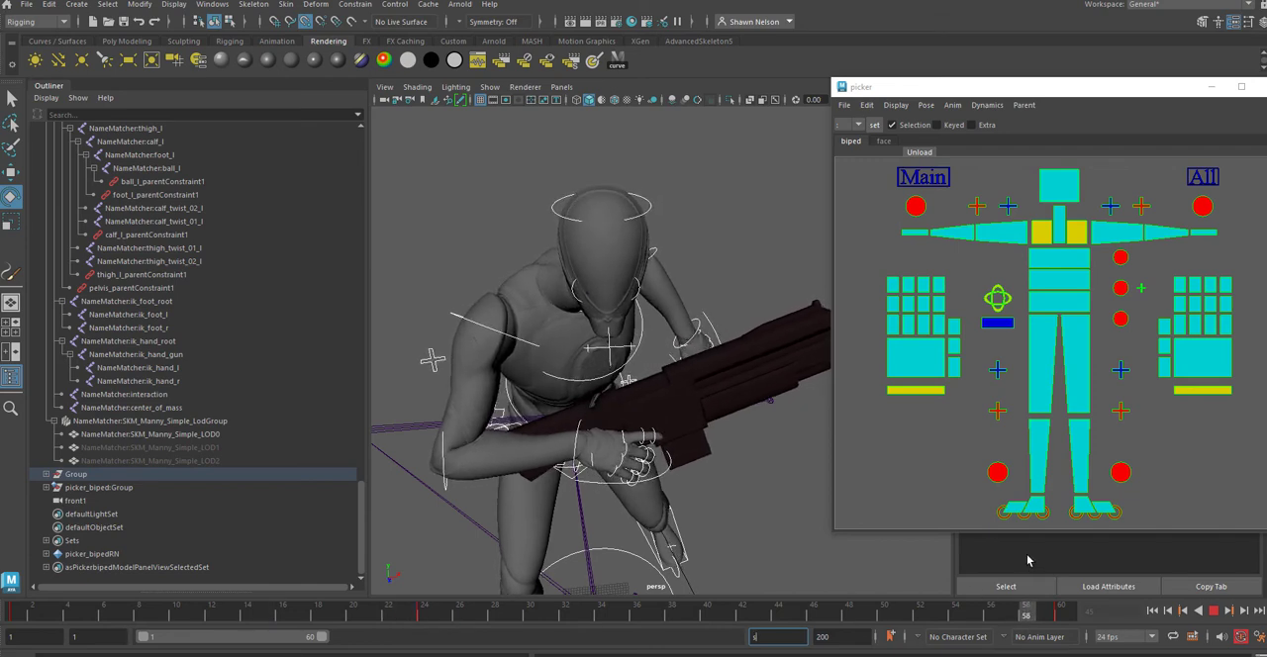
{"action": "key", "text": "alt+v"}
Step: Rotate the left upper arm control at frame 58 to swing the arm forward toward the rifle
{"action": "left_click_drag", "start_coordinate": [782, 528], "coordinate": [708, 308], "text": "alt"}
{"action": "left_click", "coordinate": [1075, 233]}
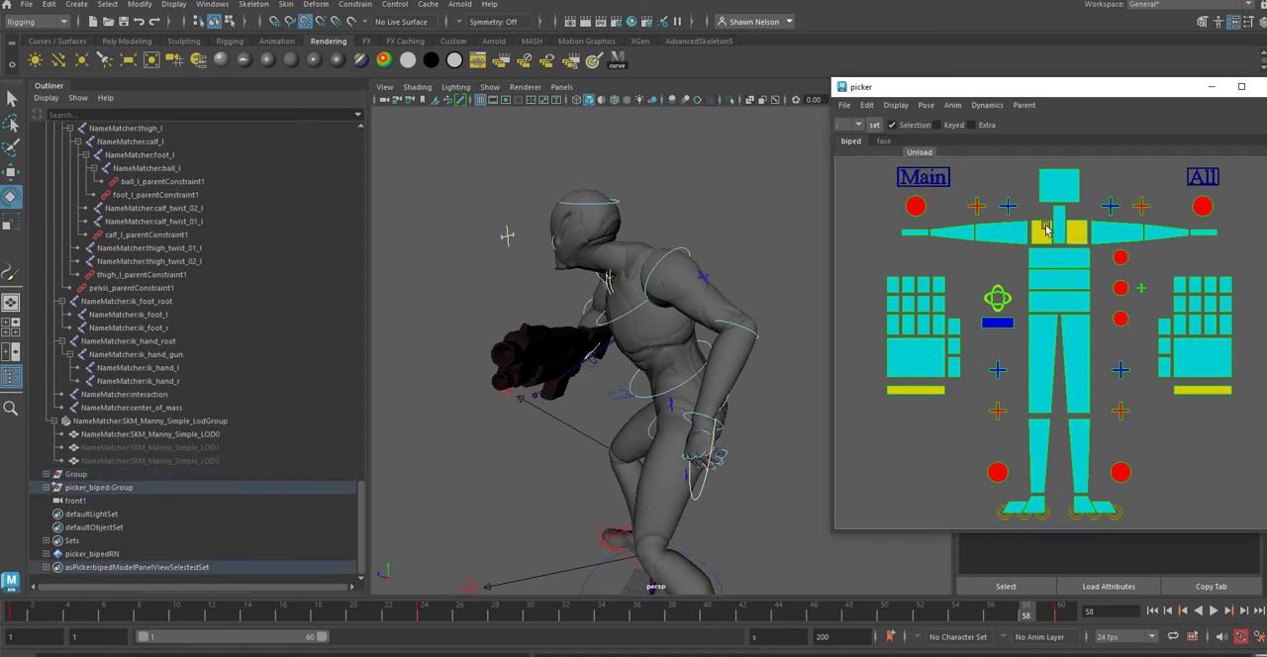
{"action": "left_click", "coordinate": [710, 263]}
{"action": "left_click", "coordinate": [685, 251]}
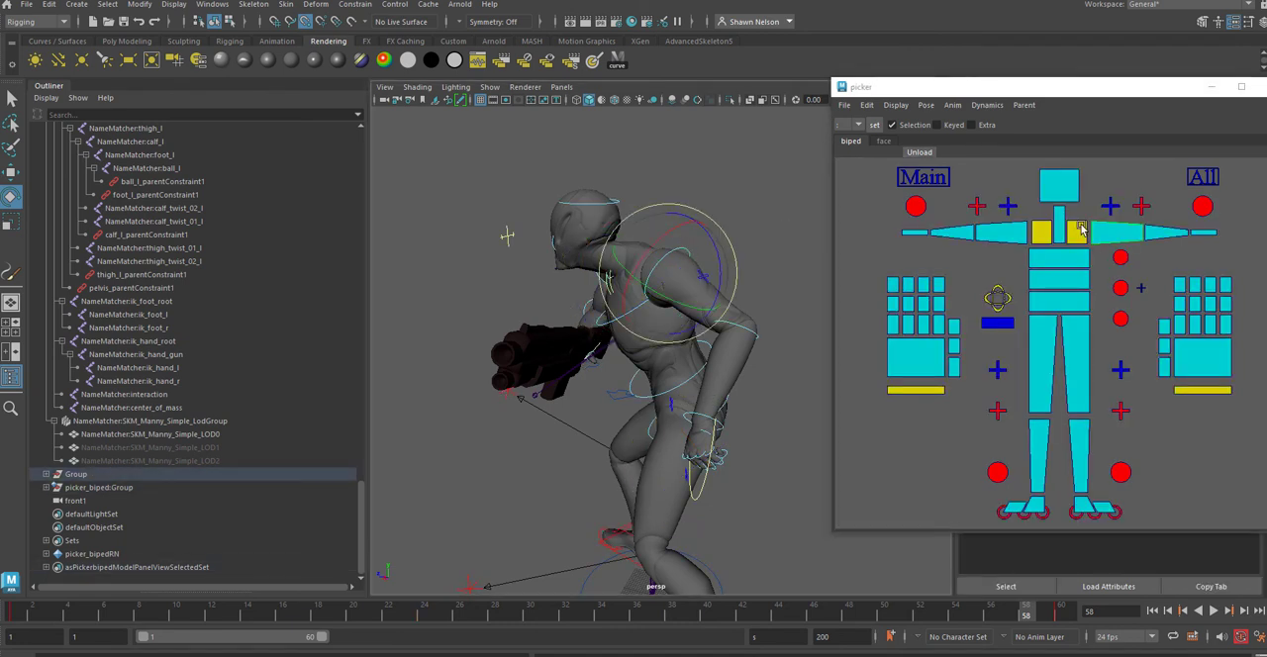
{"action": "left_click_drag", "start_coordinate": [642, 284], "coordinate": [649, 324]}
{"action": "left_click", "coordinate": [1113, 234]}
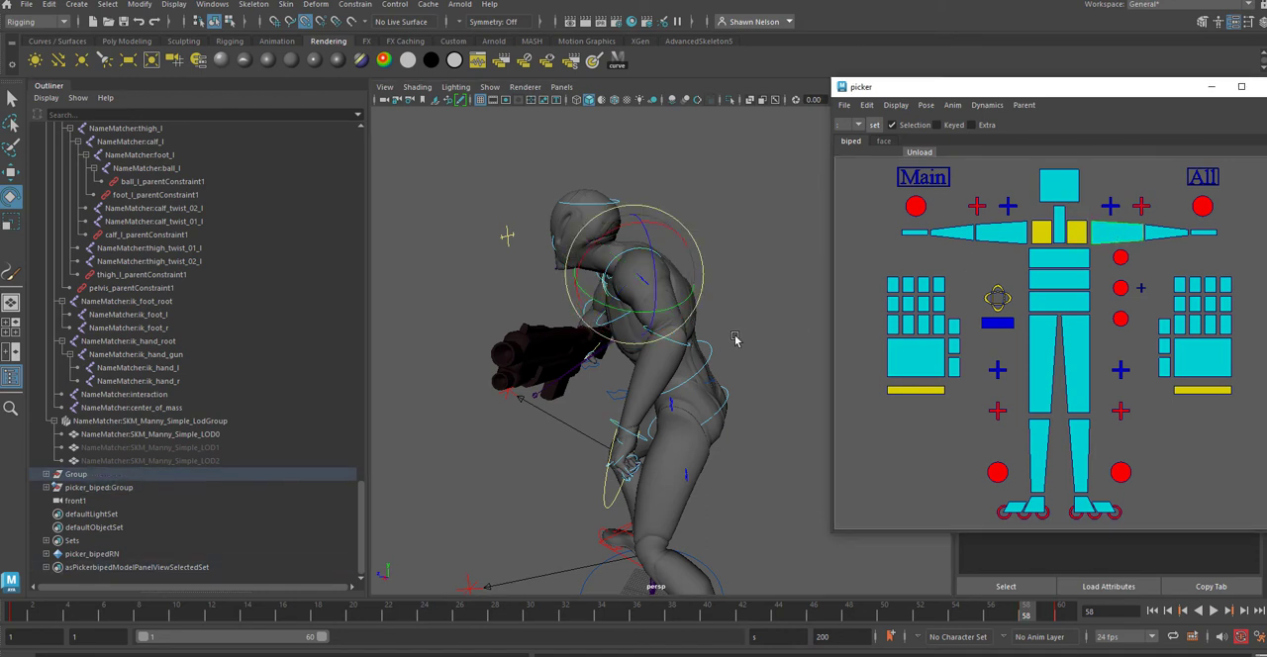
{"action": "left_click_drag", "start_coordinate": [654, 247], "coordinate": [715, 263]}
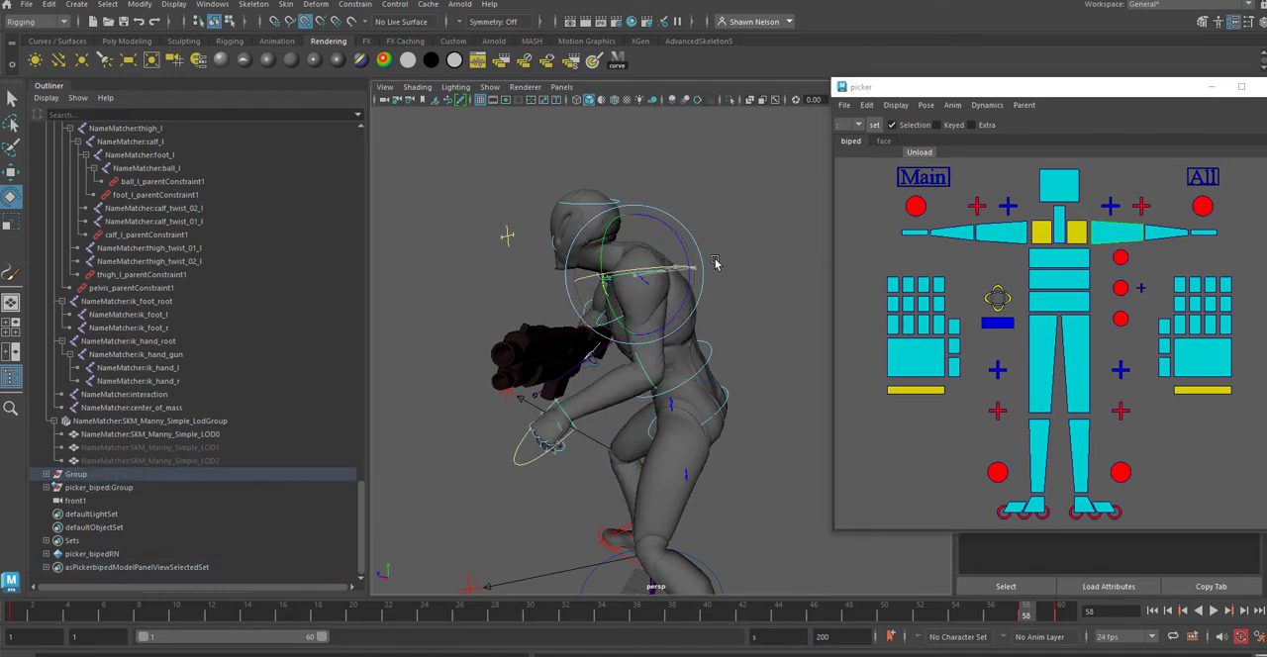
Step: Rotate the left hand's wrist control to turn the hand toward the underside of the rifle
{"action": "left_click_drag", "start_coordinate": [577, 369], "coordinate": [704, 424], "text": "alt"}
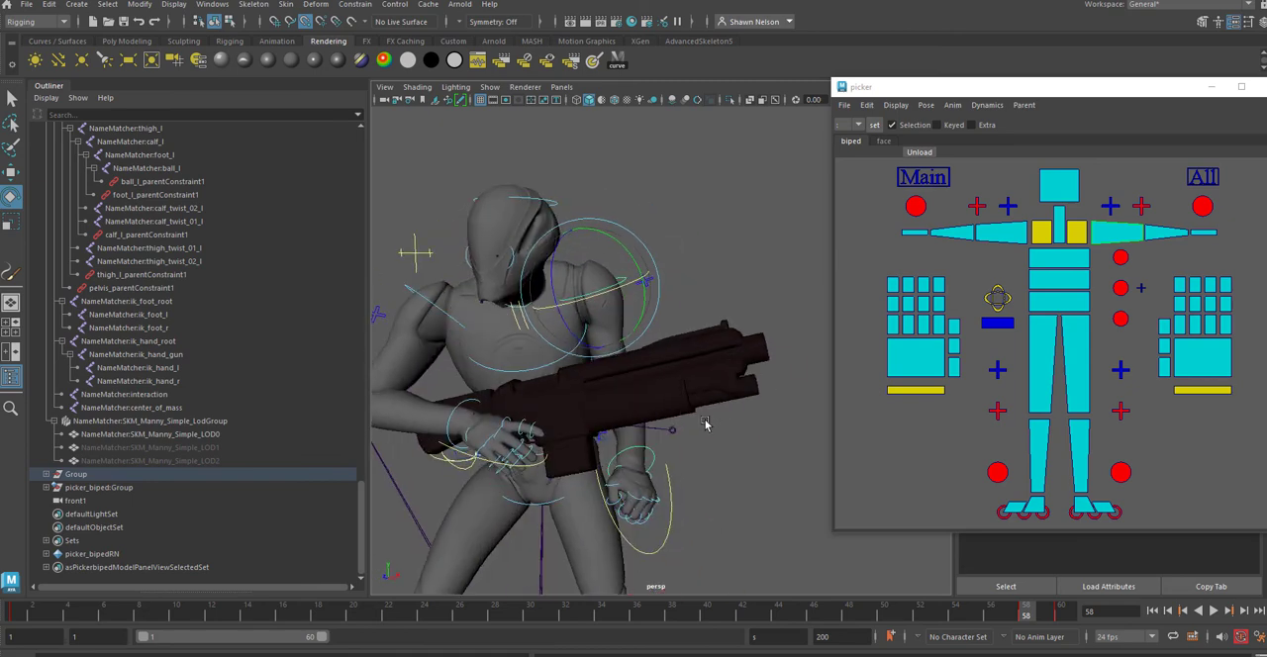
{"action": "left_click", "coordinate": [652, 457]}
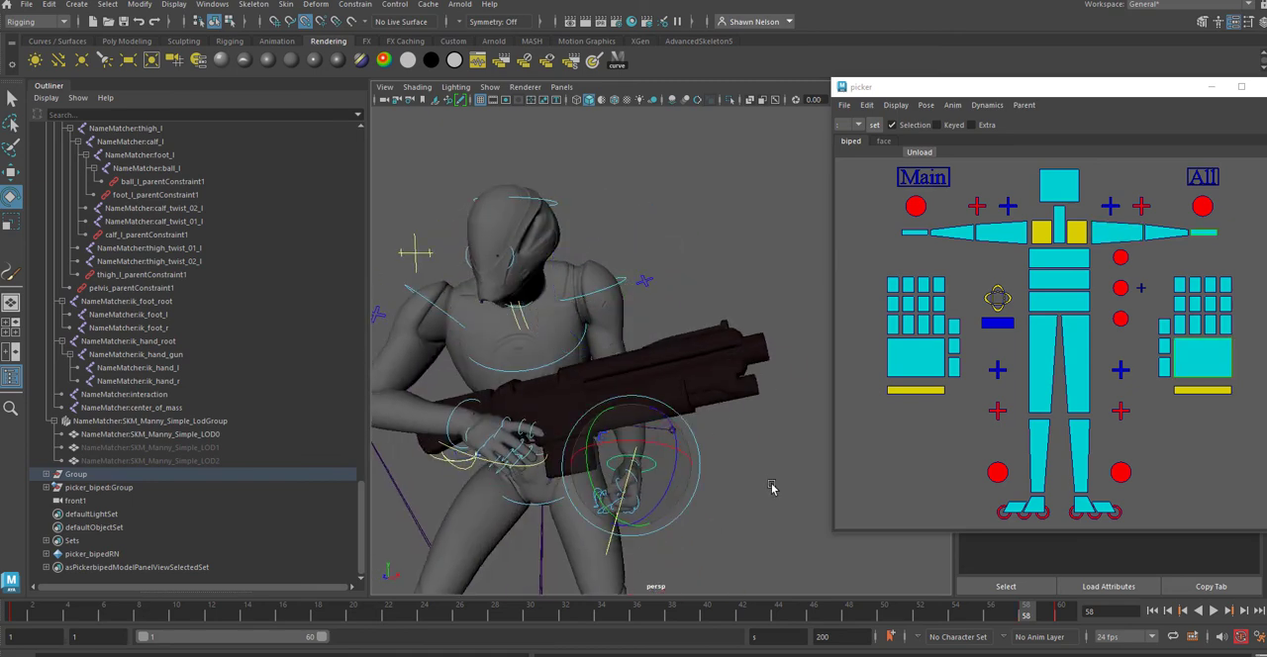
{"action": "left_click_drag", "start_coordinate": [606, 442], "coordinate": [606, 390]}
Step: Rotate the left upper arm inward and bend the forearm to bring the left hand up to the rifle's front grip
{"action": "left_click", "coordinate": [1099, 231]}
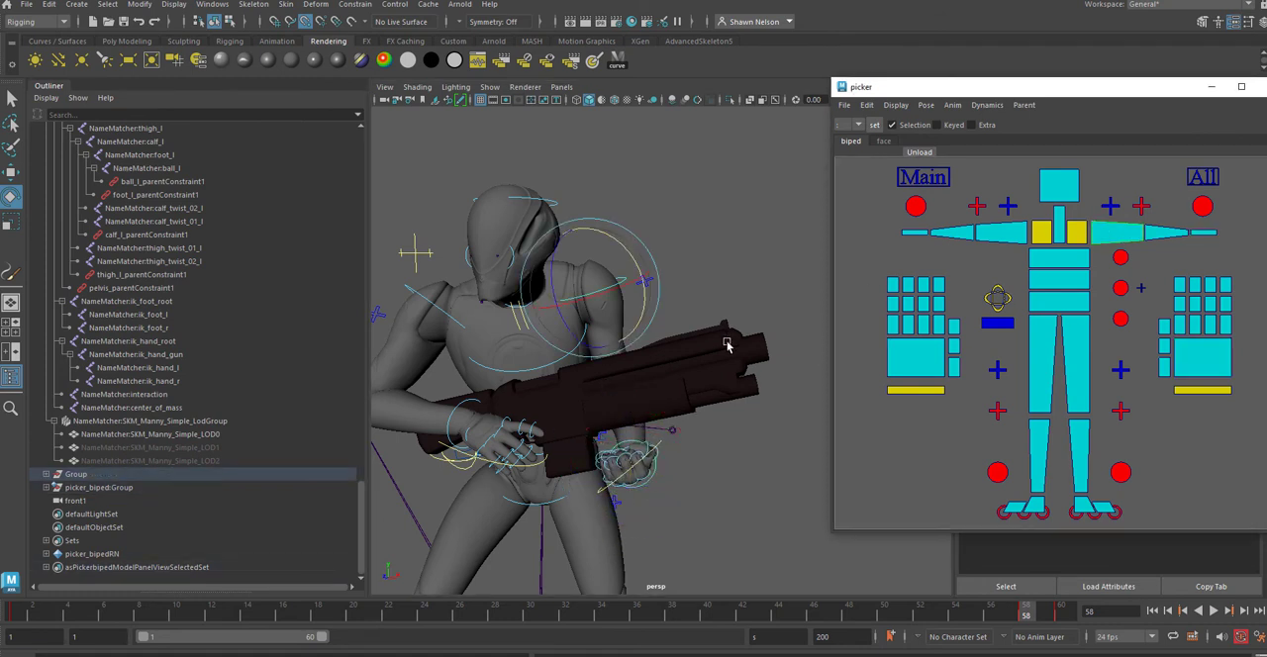
{"action": "left_click_drag", "start_coordinate": [613, 323], "coordinate": [609, 297]}
{"action": "left_click_drag", "start_coordinate": [697, 376], "coordinate": [615, 374], "text": "alt"}
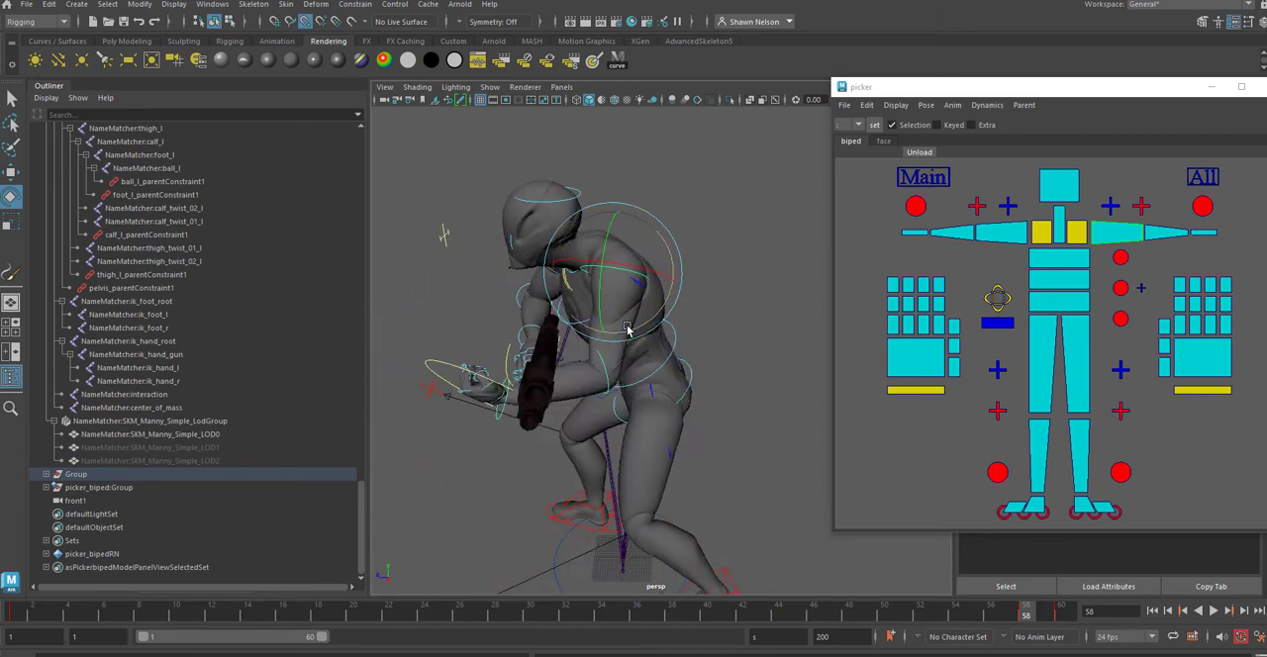
{"action": "left_click_drag", "start_coordinate": [632, 327], "coordinate": [661, 334]}
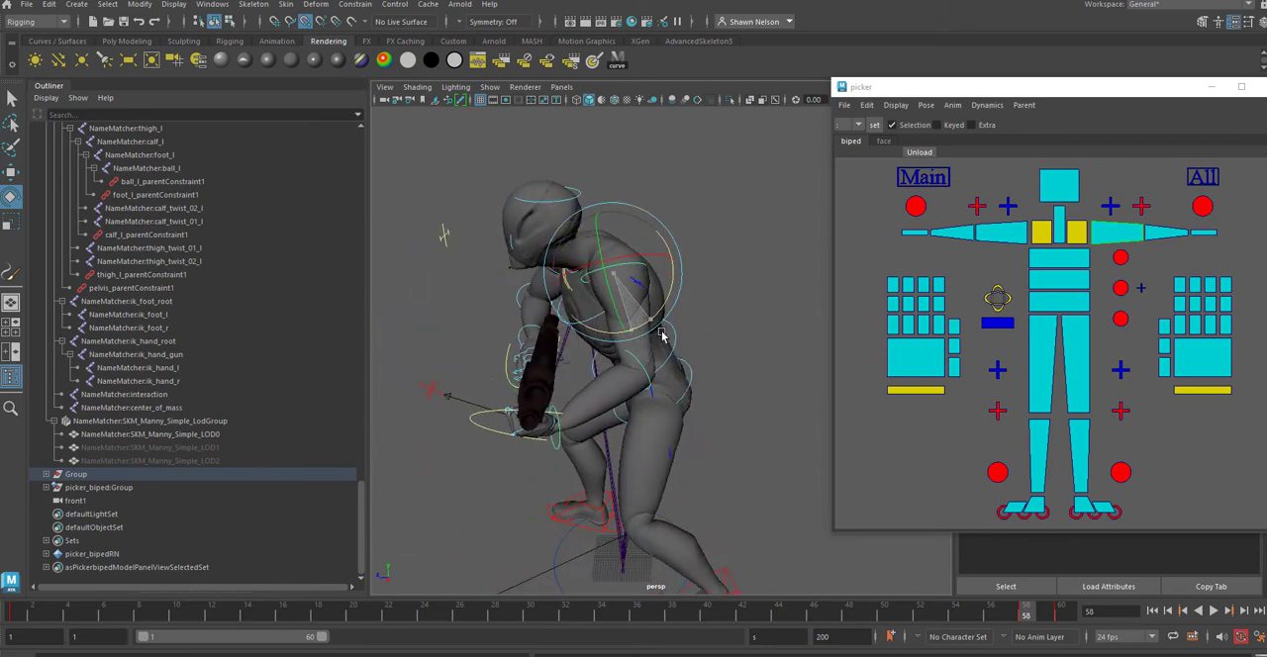
{"action": "left_click", "coordinate": [1169, 232]}
{"action": "left_click_drag", "start_coordinate": [609, 421], "coordinate": [613, 392]}
{"action": "left_click_drag", "start_coordinate": [620, 405], "coordinate": [753, 394], "text": "alt"}
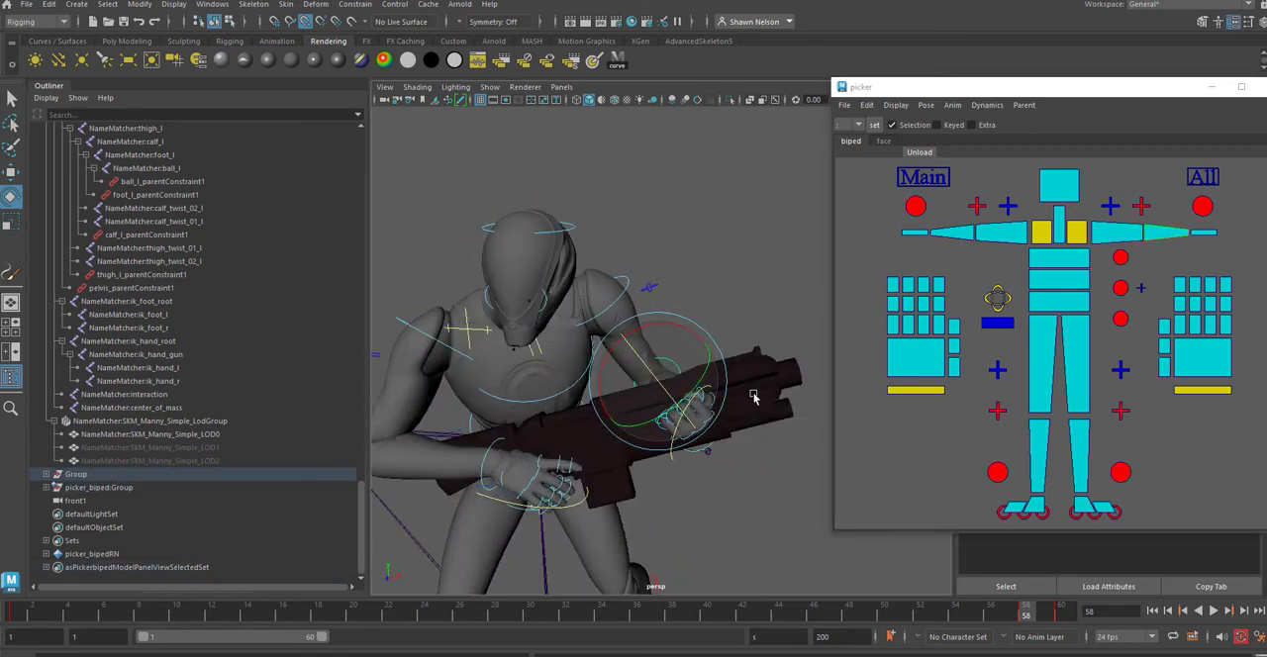
Step: Fine-tune the rotations of the left upper arm and forearm so the hand supports the rifle's barrel from below
{"action": "left_click", "coordinate": [756, 303]}
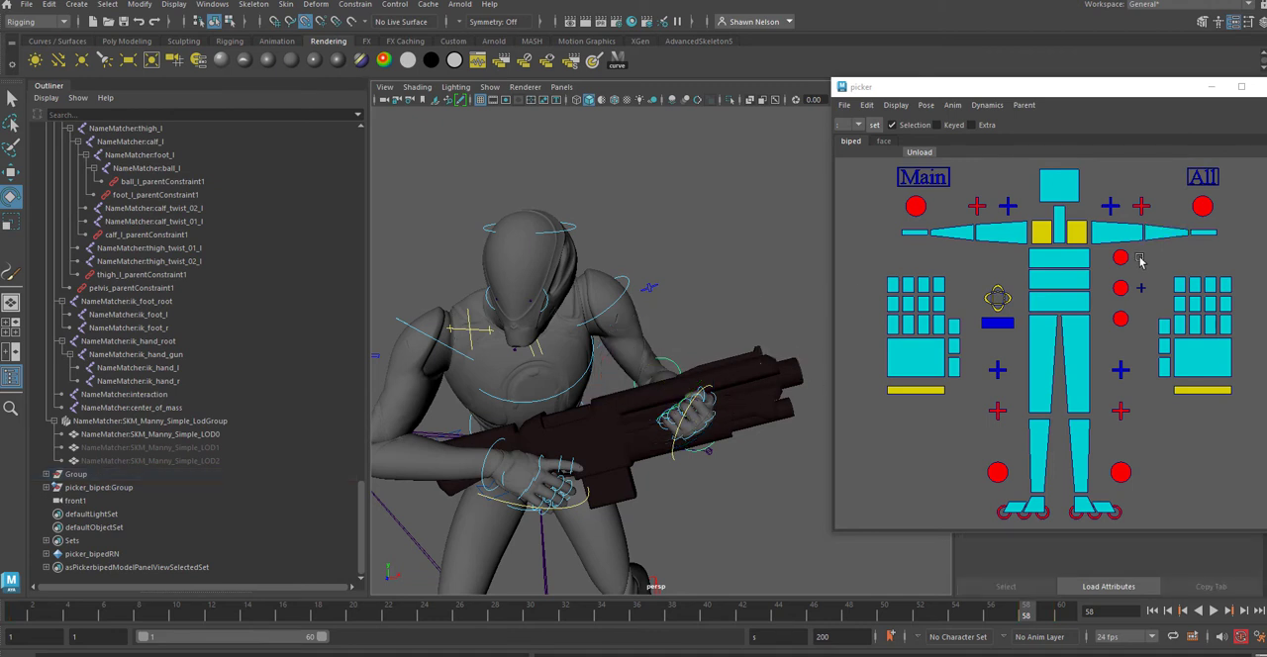
{"action": "left_click", "coordinate": [1116, 234]}
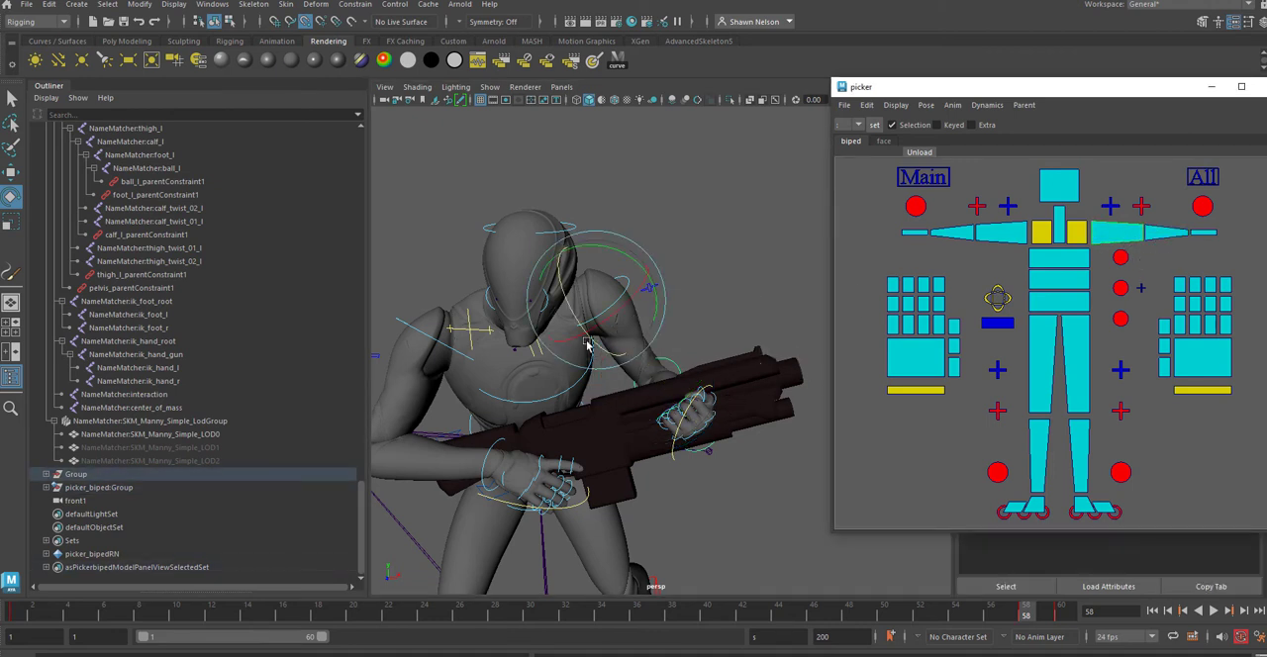
{"action": "left_click_drag", "start_coordinate": [610, 337], "coordinate": [615, 337]}
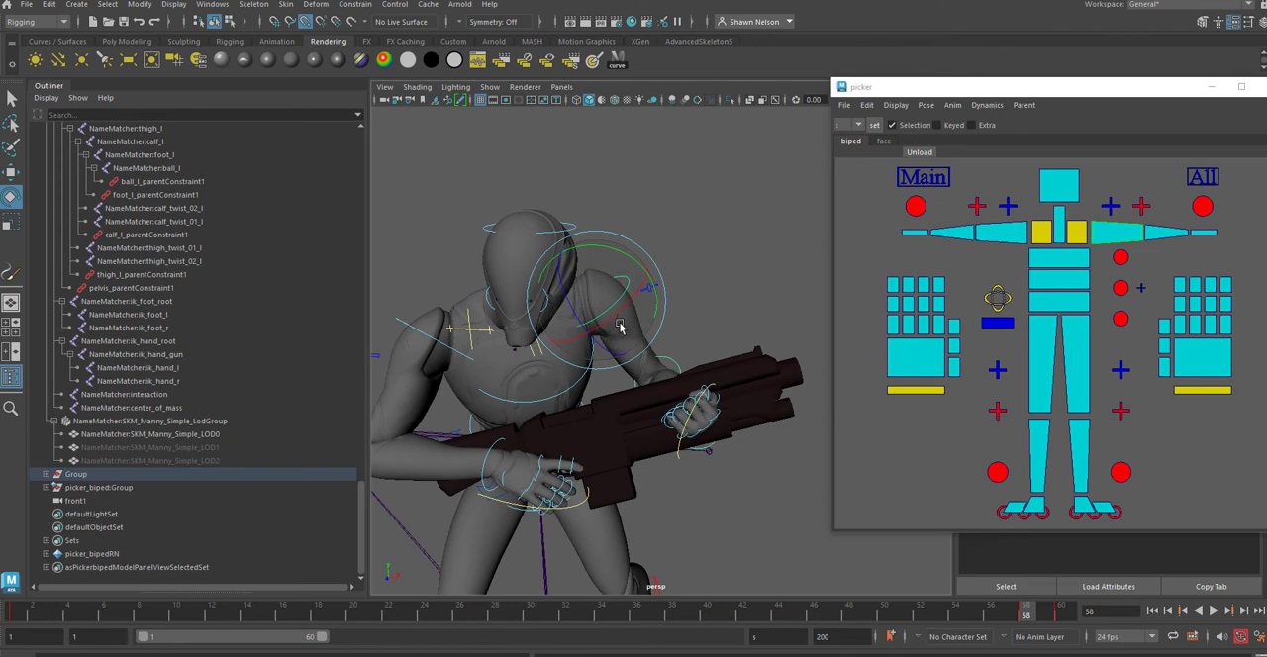
{"action": "left_click_drag", "start_coordinate": [662, 290], "coordinate": [662, 306]}
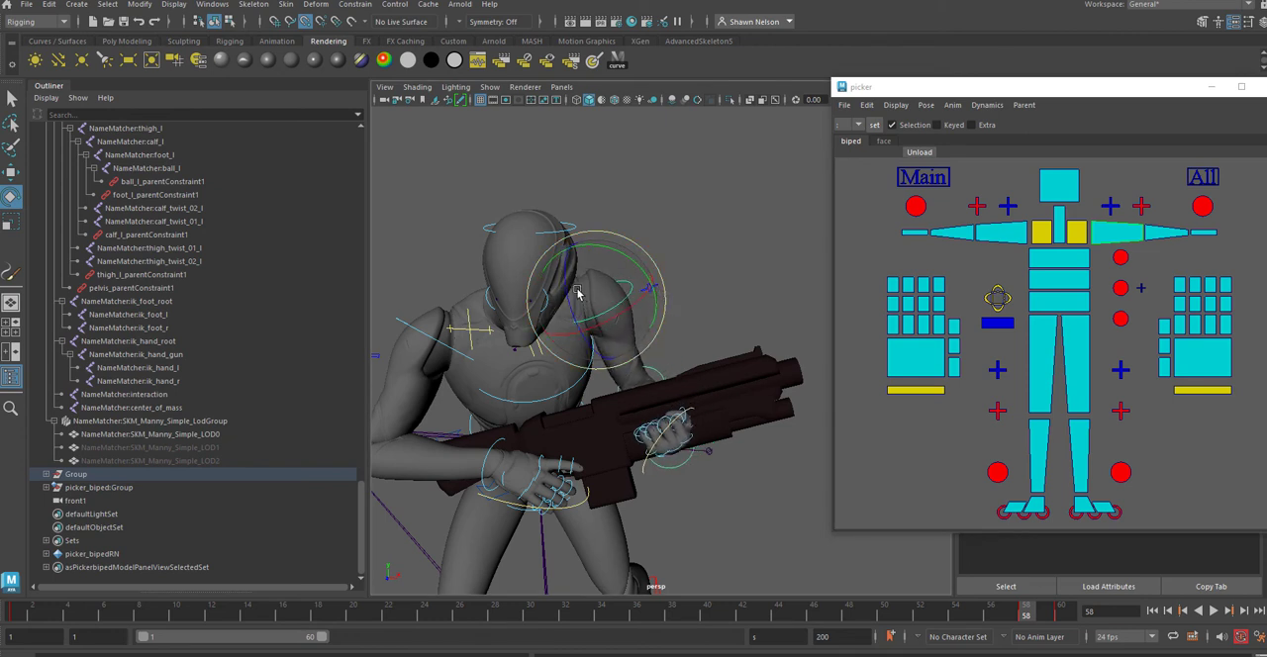
{"action": "left_click_drag", "start_coordinate": [564, 289], "coordinate": [567, 295]}
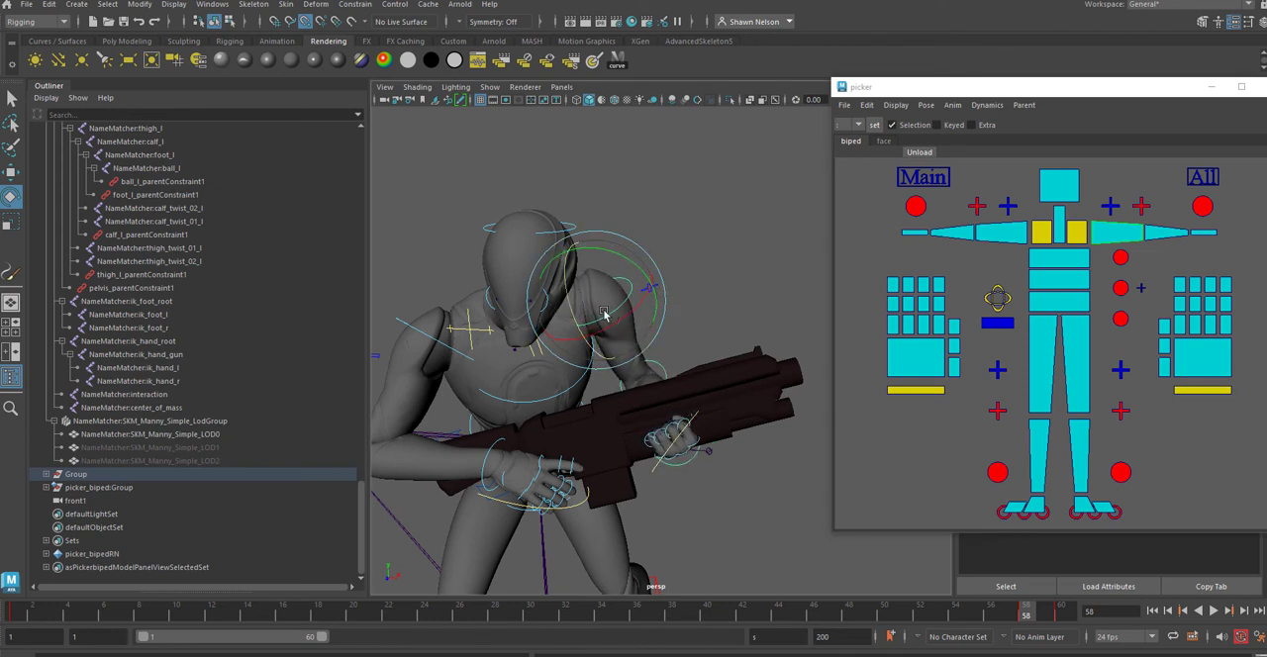
{"action": "left_click", "coordinate": [1159, 237]}
{"action": "left_click", "coordinate": [1161, 240]}
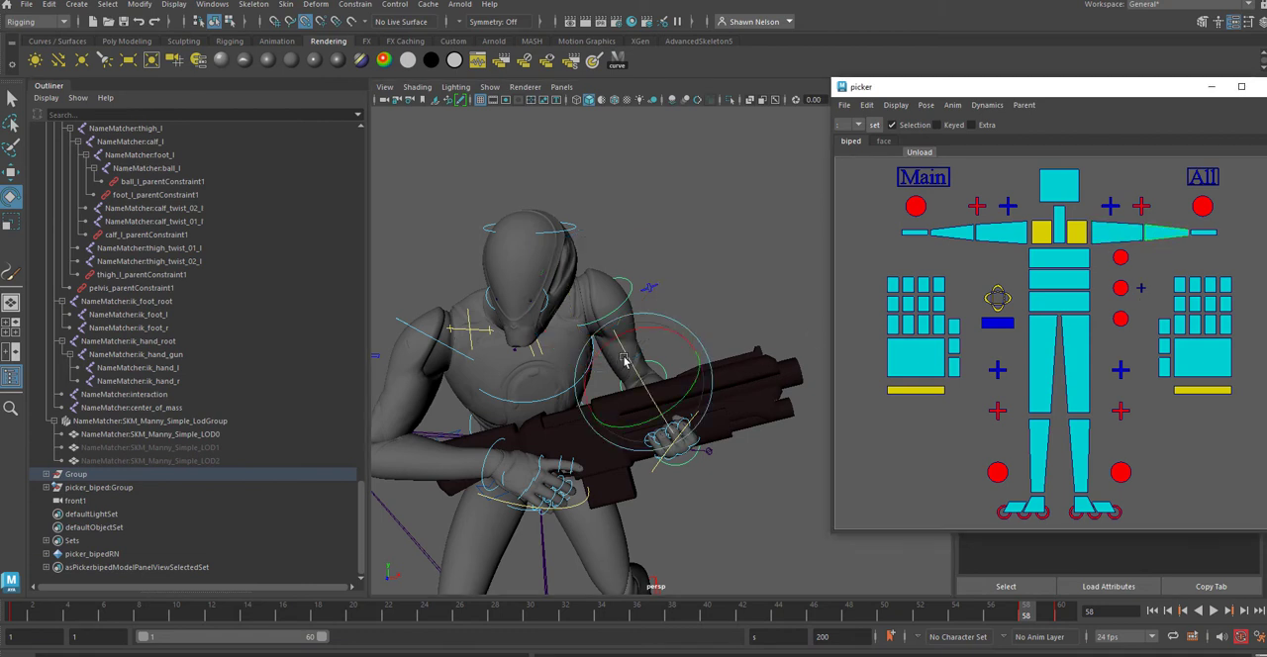
{"action": "left_click_drag", "start_coordinate": [623, 361], "coordinate": [630, 366]}
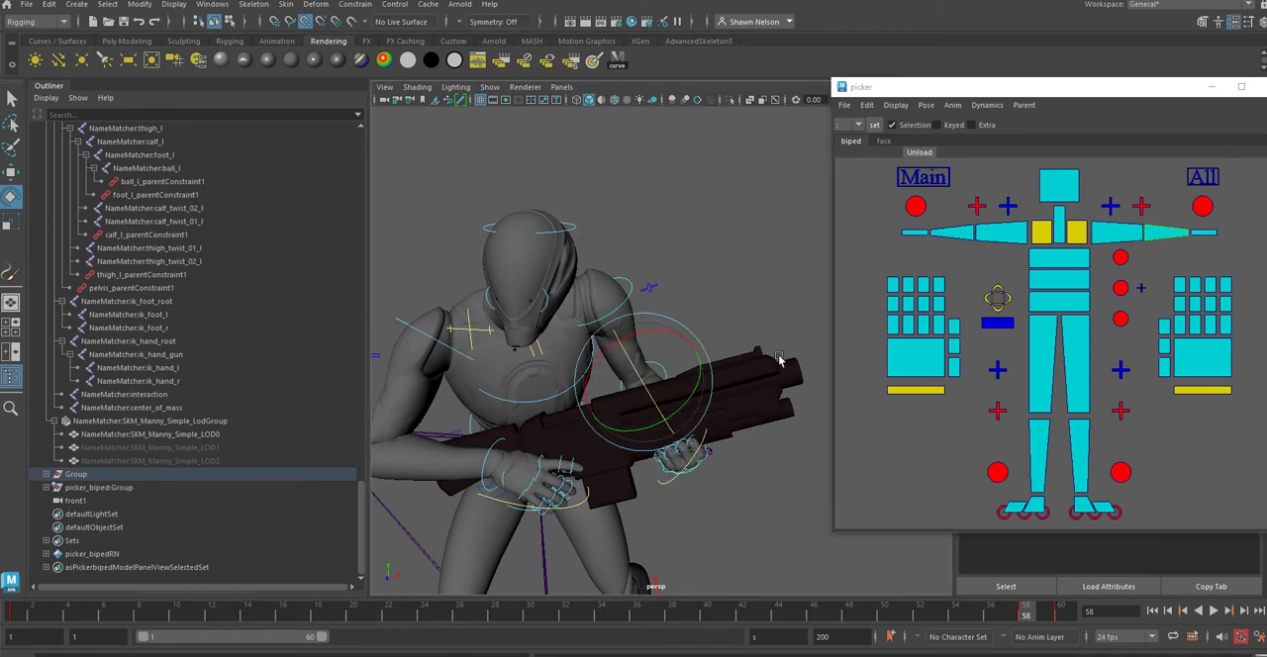
Step: Select the left arm's IK control, move the picker window out of the way and show the control's channel values
{"action": "left_click_drag", "start_coordinate": [777, 358], "coordinate": [784, 284], "text": "alt"}
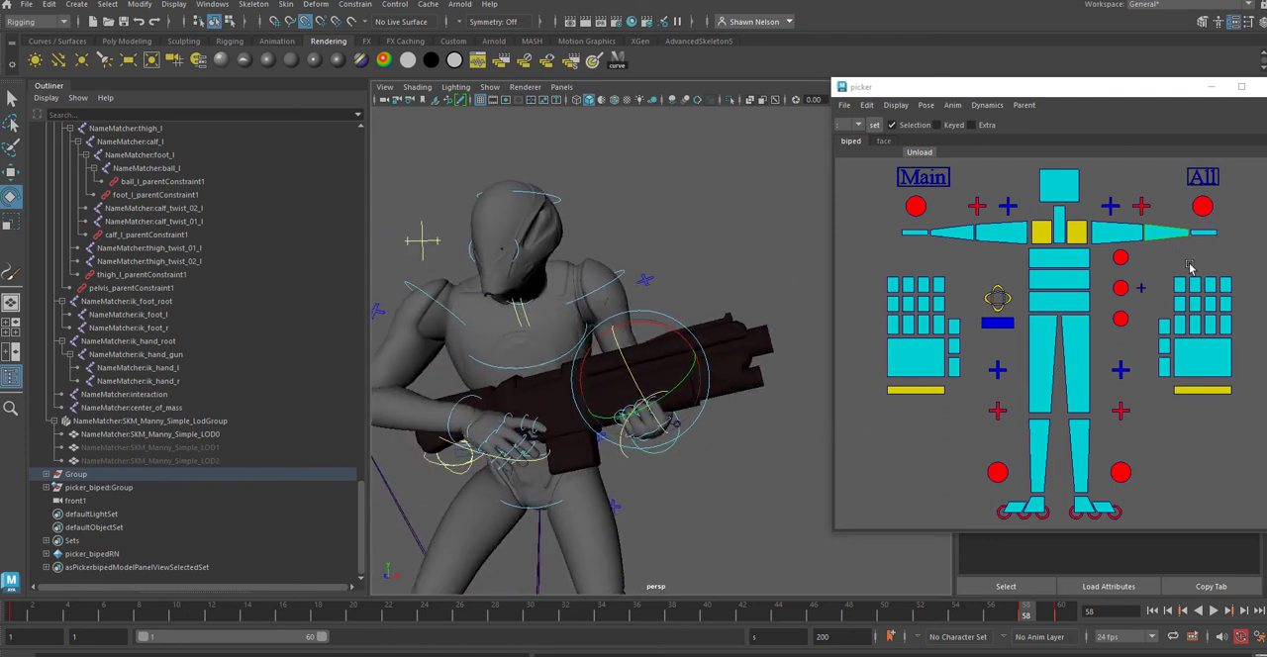
{"action": "left_click", "coordinate": [1202, 206]}
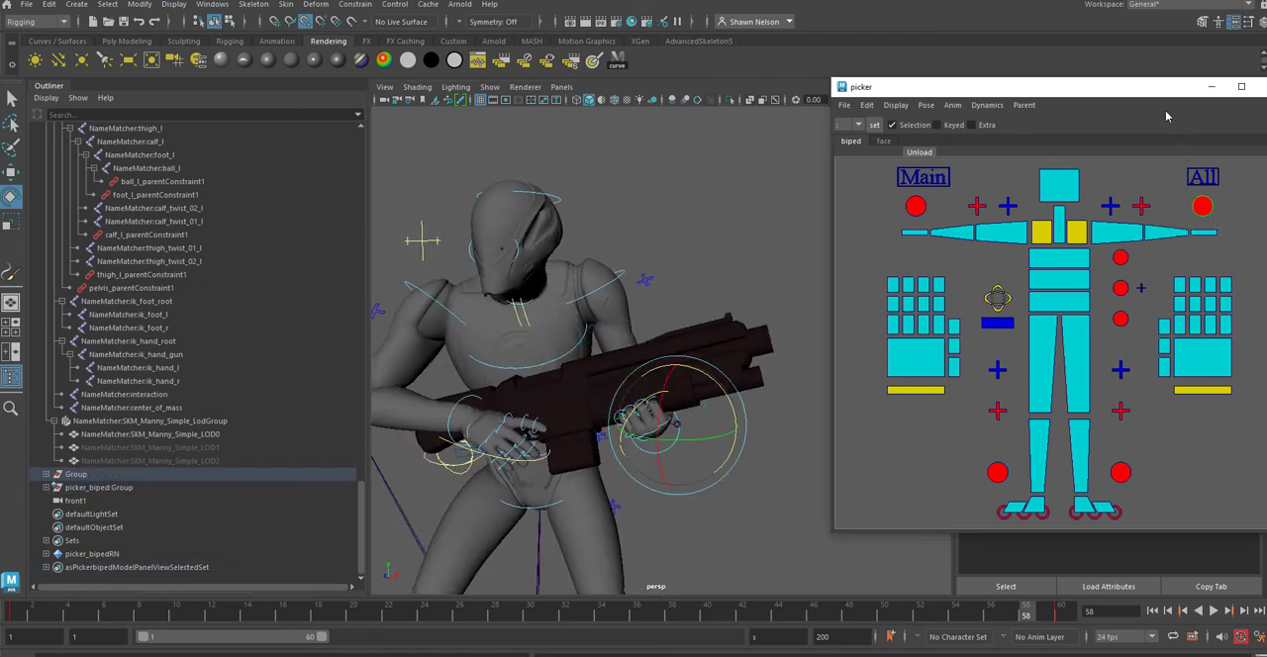
{"action": "left_click_drag", "start_coordinate": [1151, 92], "coordinate": [1266, 149]}
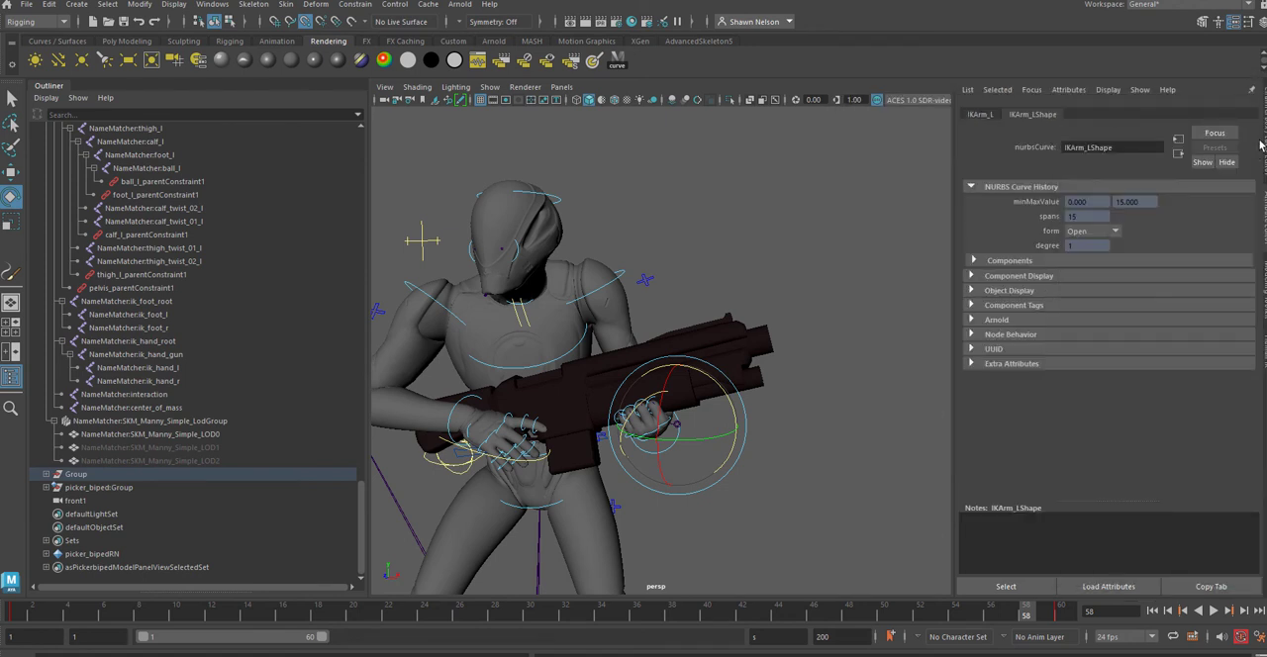
{"action": "key", "text": "ctrl+a"}
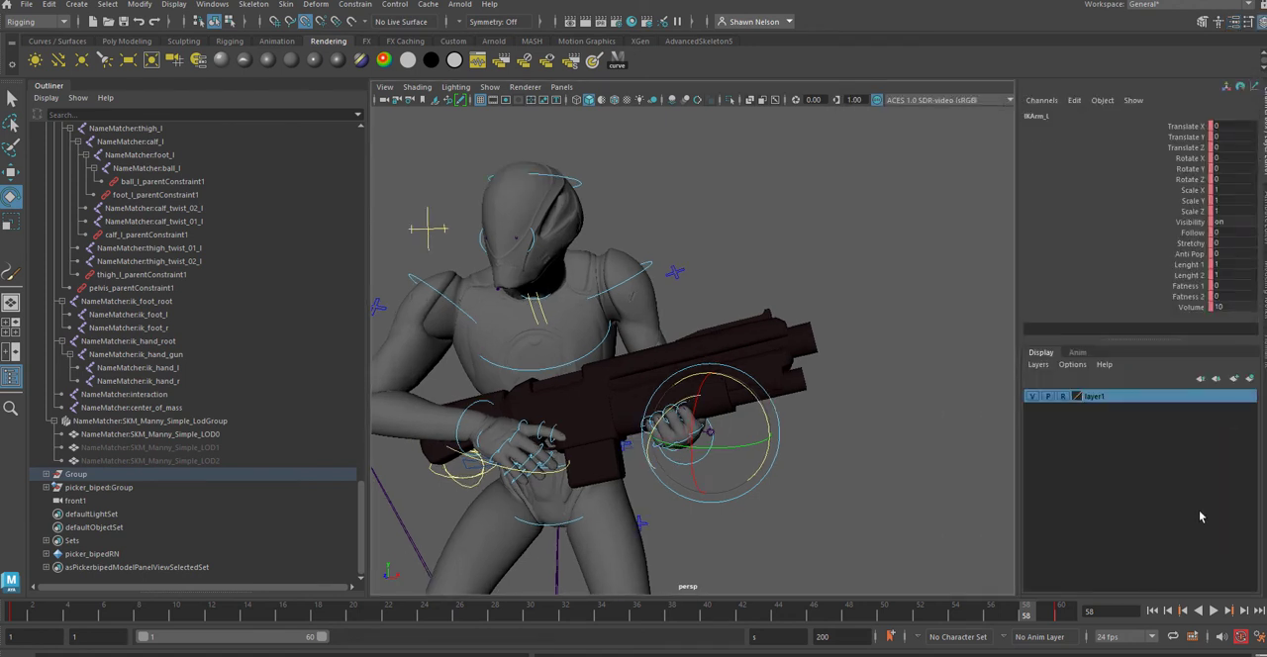
Step: Select the left arm's FK controls and delete their key at frame 60
{"action": "mouse_move", "coordinate": [1036, 621]}
{"action": "left_mouse_down"}
{"action": "mouse_move", "coordinate": [1074, 624]}
{"action": "mouse_move", "coordinate": [1034, 623]}
{"action": "mouse_move", "coordinate": [1034, 639]}
{"action": "left_mouse_up"}
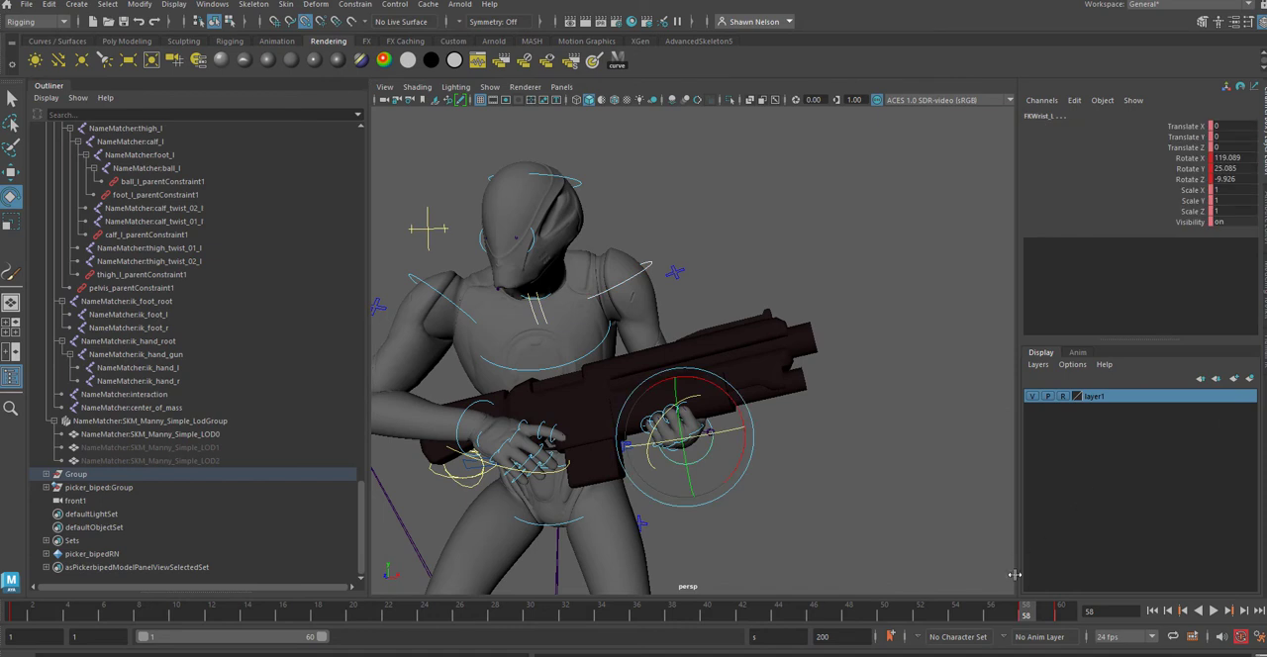
{"action": "left_click", "coordinate": [1027, 617], "text": "shift"}
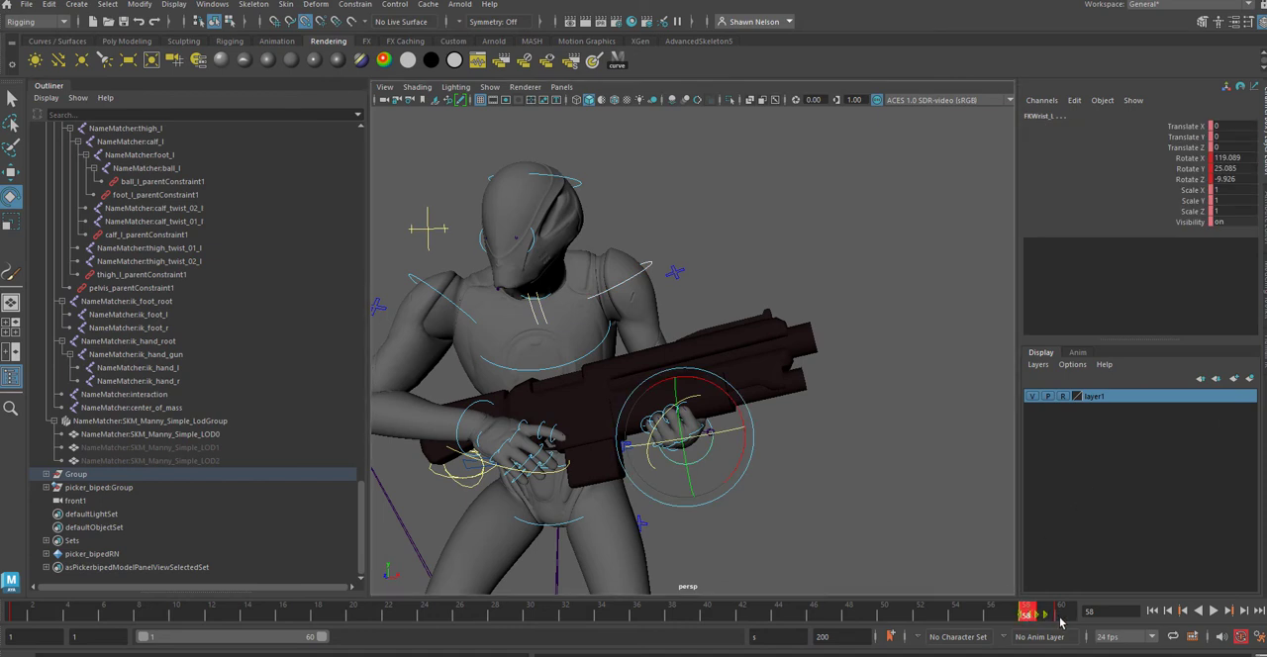
{"action": "right_click", "coordinate": [1061, 616]}
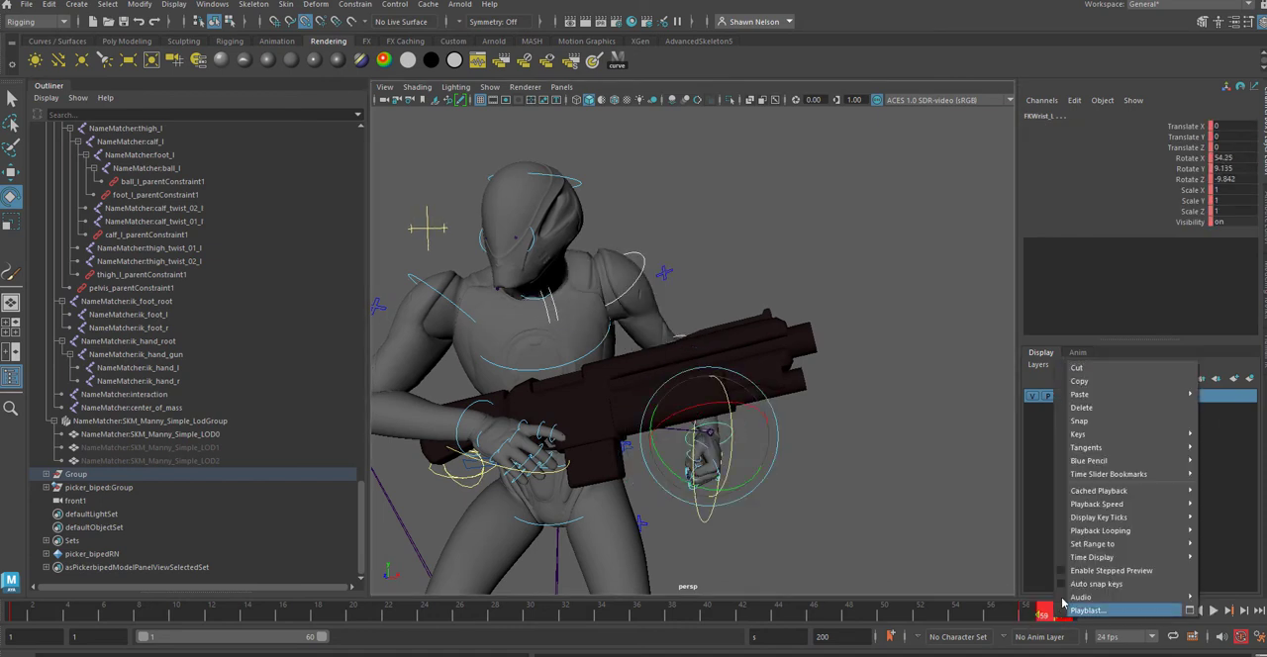
{"action": "left_click", "coordinate": [1088, 408]}
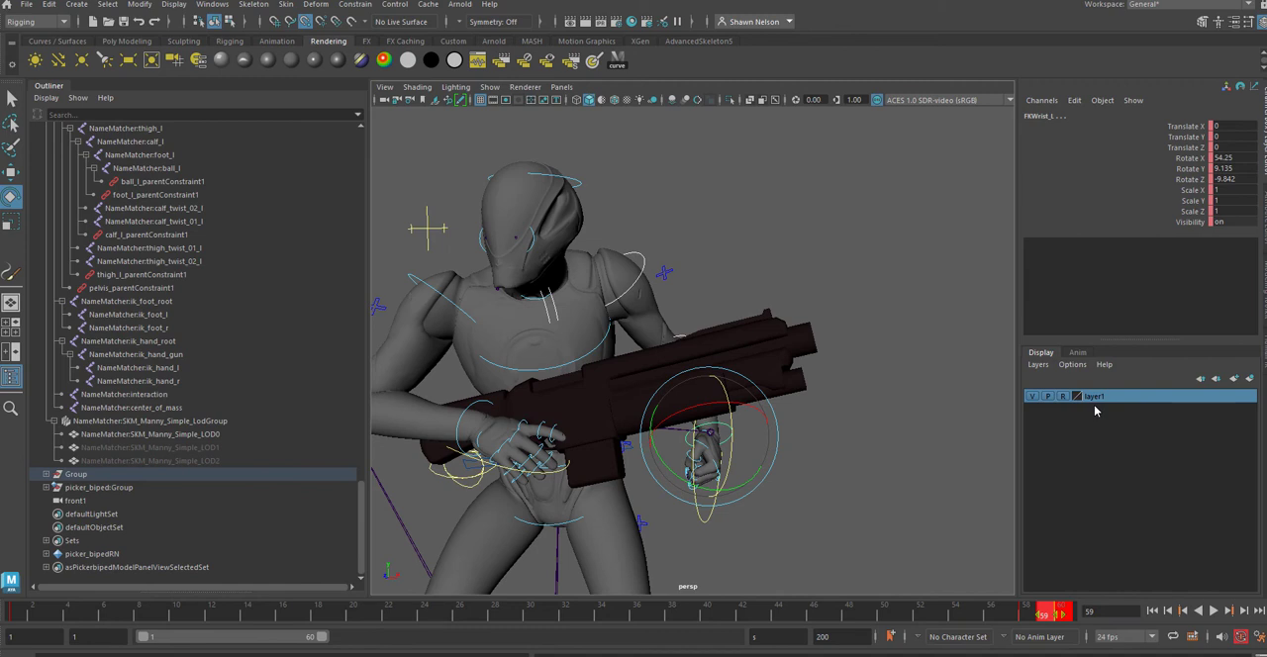
Step: Move the left arm's pose key from frame 58 to frame 60, play the animation back and deselect the controls
{"action": "left_click", "coordinate": [1028, 616], "text": "shift"}
{"action": "left_click_drag", "start_coordinate": [1037, 615], "coordinate": [1071, 615]}
{"action": "left_click", "coordinate": [1029, 616]}
{"action": "left_click", "coordinate": [1065, 612]}
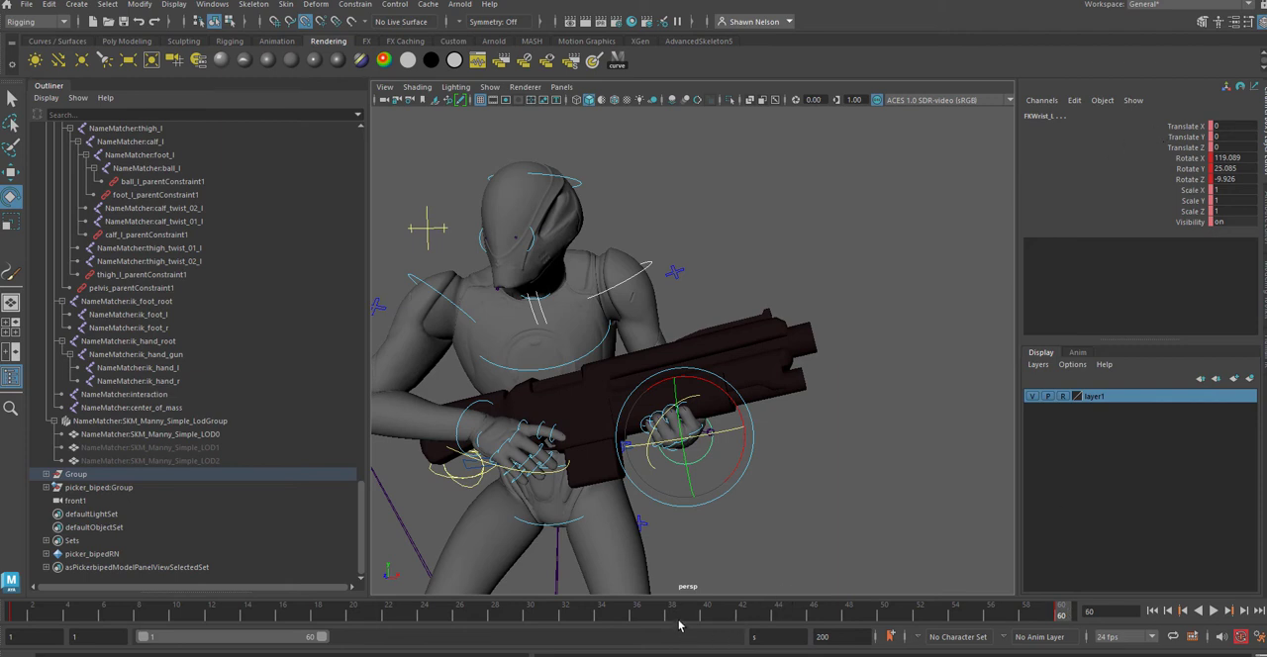
{"action": "key", "text": "alt+v"}
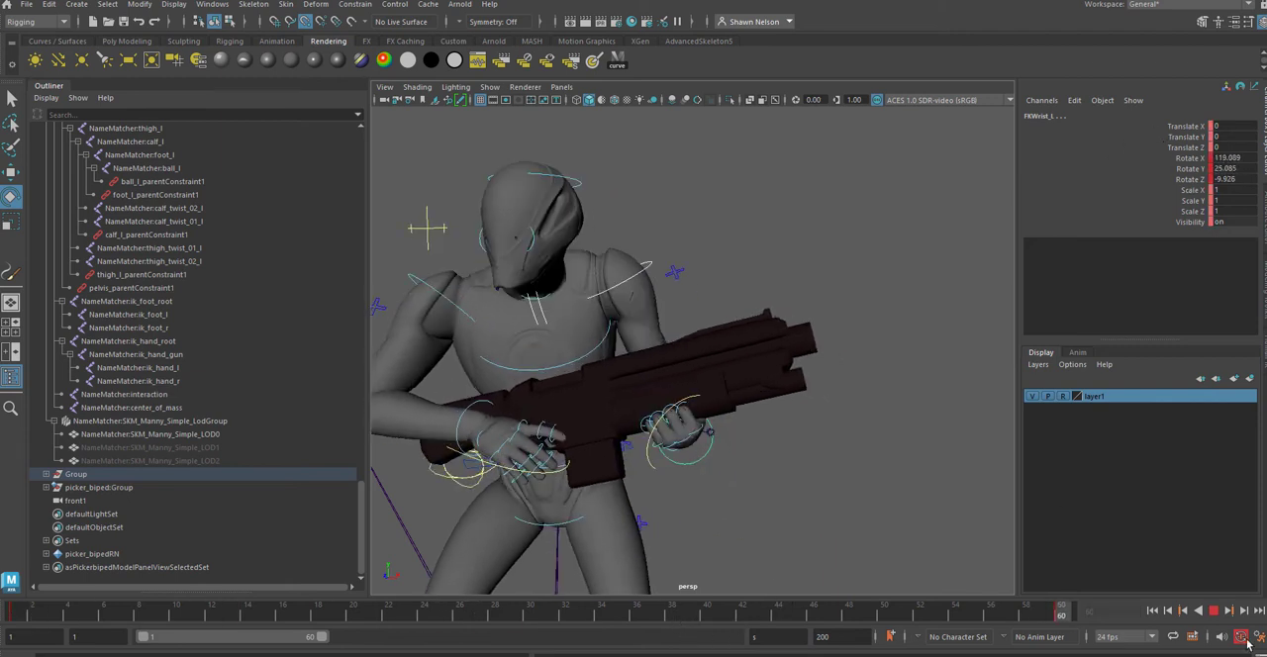
{"action": "key", "text": "Escape"}
{"action": "left_click", "coordinate": [859, 465]}
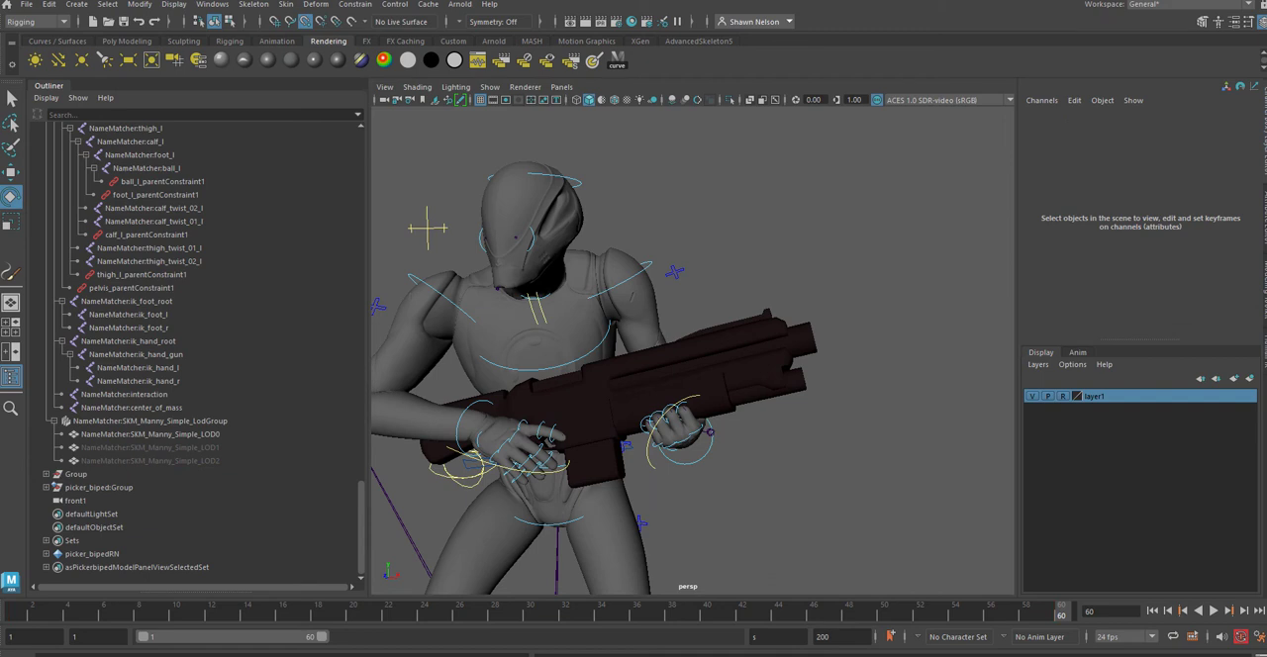
Step: Try to copy the left arm's pose key from frame 60 and paste it at frame 1, undoing the paste
{"action": "key", "text": "ctrl+z"}
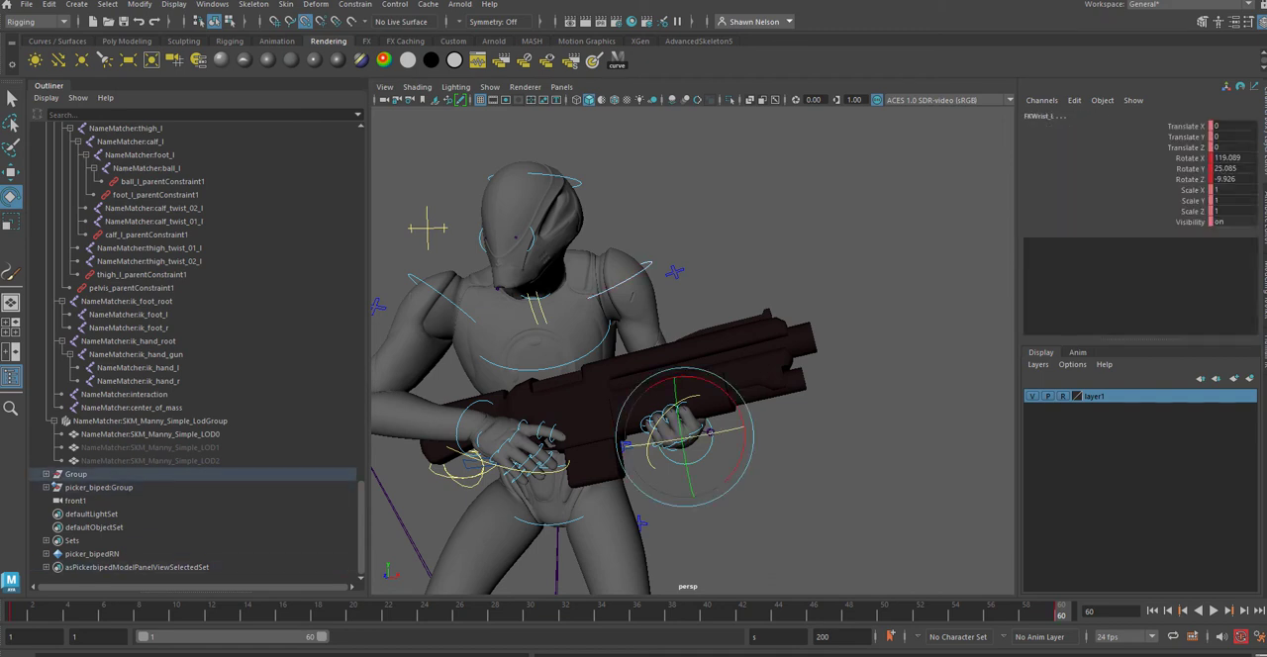
{"action": "right_click", "coordinate": [1063, 616]}
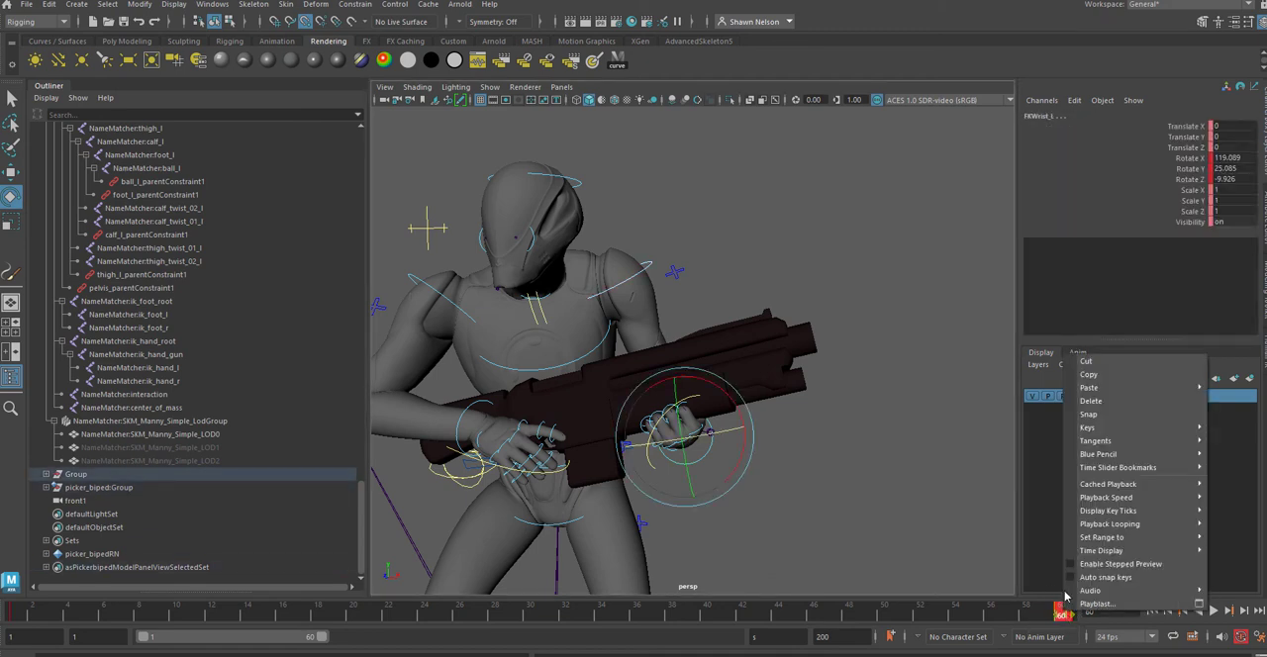
{"action": "left_click", "coordinate": [1097, 362]}
{"action": "left_click", "coordinate": [18, 615]}
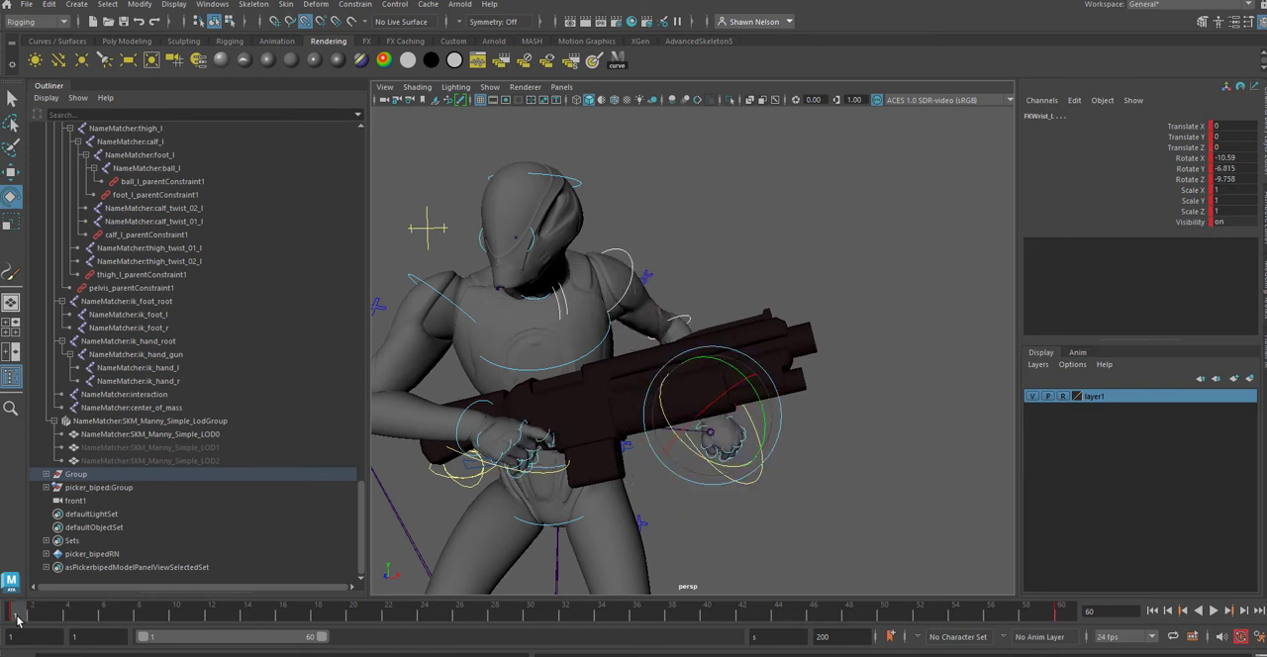
{"action": "right_click", "coordinate": [18, 616]}
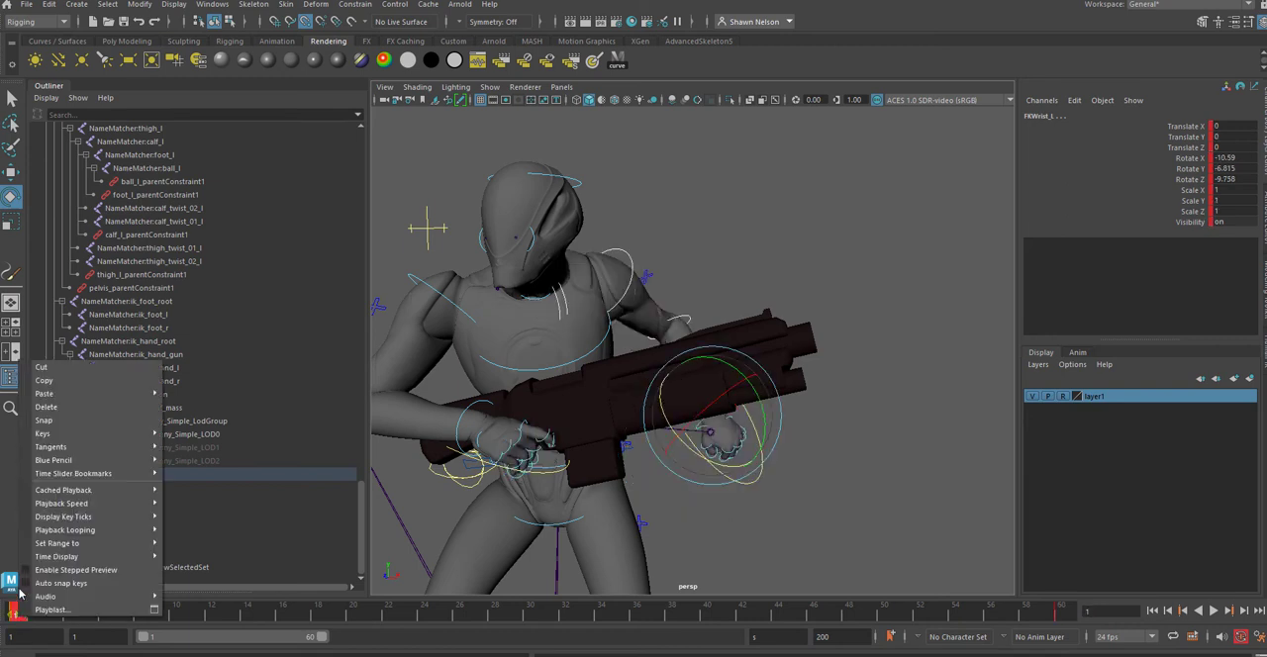
{"action": "mouse_move", "coordinate": [54, 396]}
{"action": "left_click", "coordinate": [184, 395]}
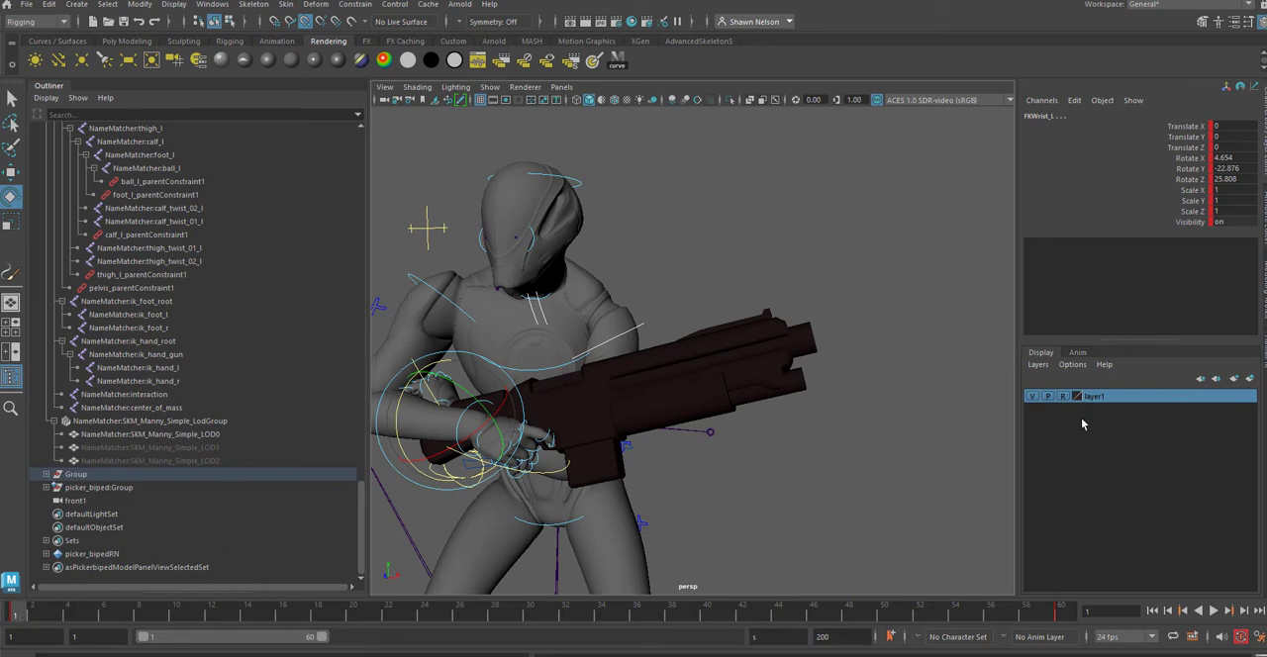
{"action": "left_click_drag", "start_coordinate": [16, 616], "coordinate": [1059, 614]}
{"action": "left_click", "coordinate": [1163, 612]}
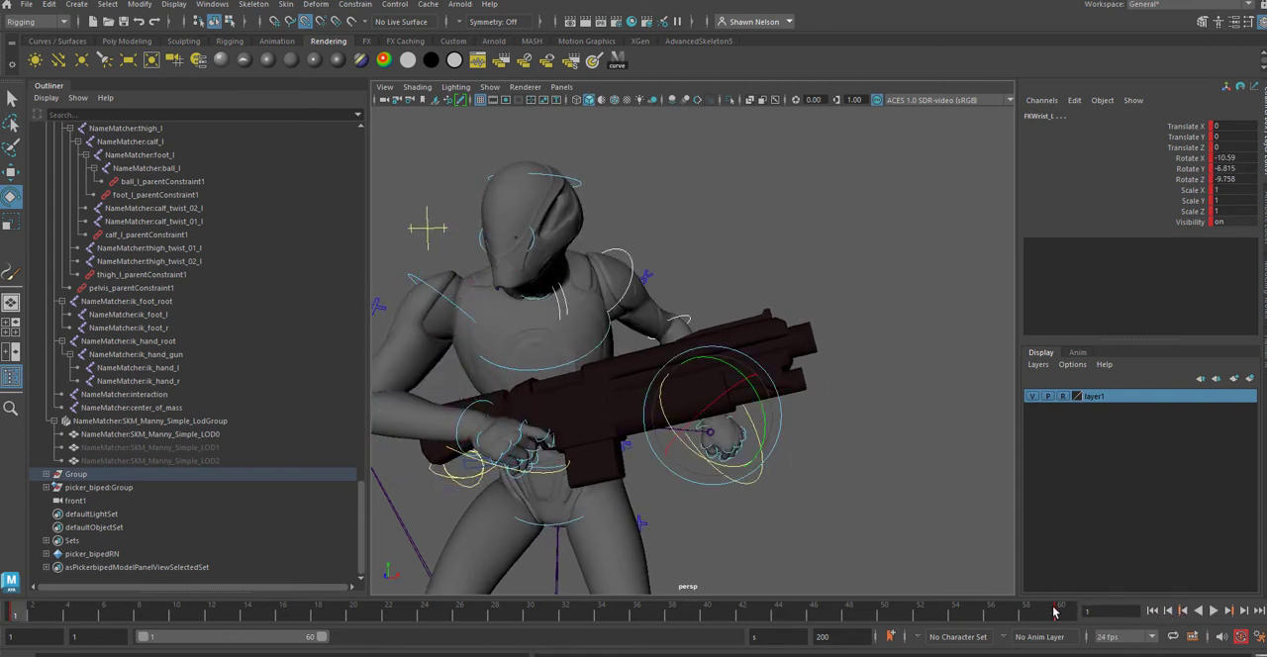
Step: With all rig controls selected, copy their keys from frame 60, paste them at frame 1 and play the animation back
{"action": "left_click", "coordinate": [1059, 613]}
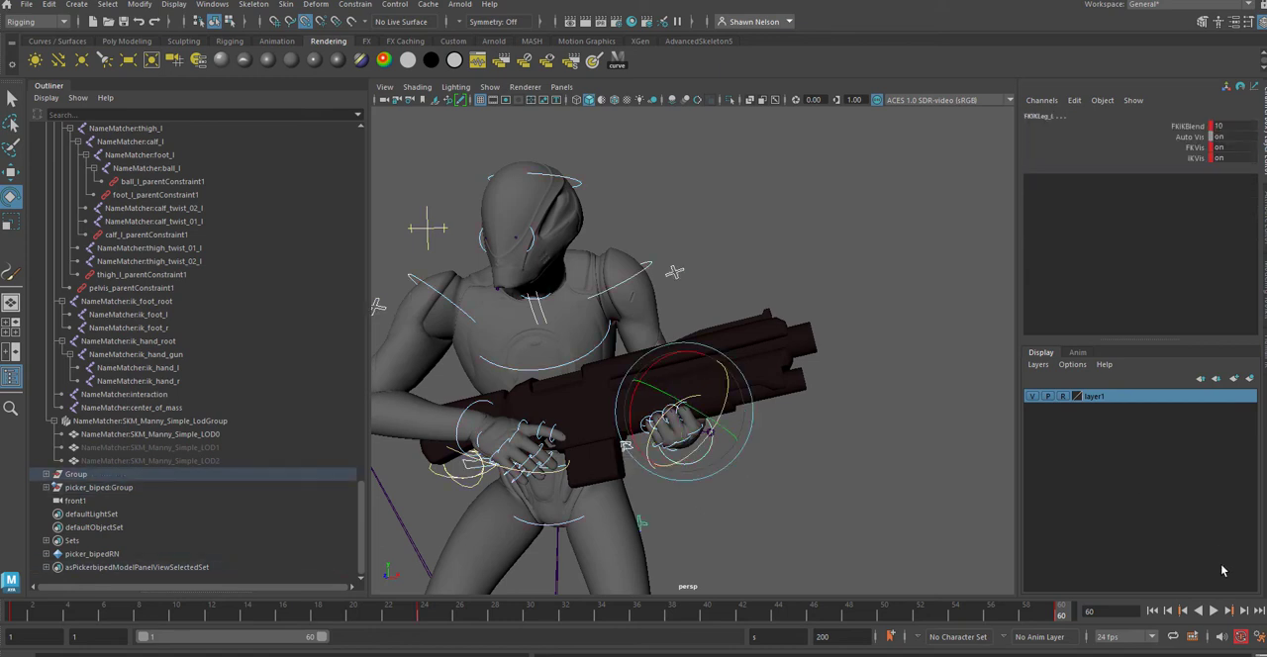
{"action": "right_click", "coordinate": [1060, 614]}
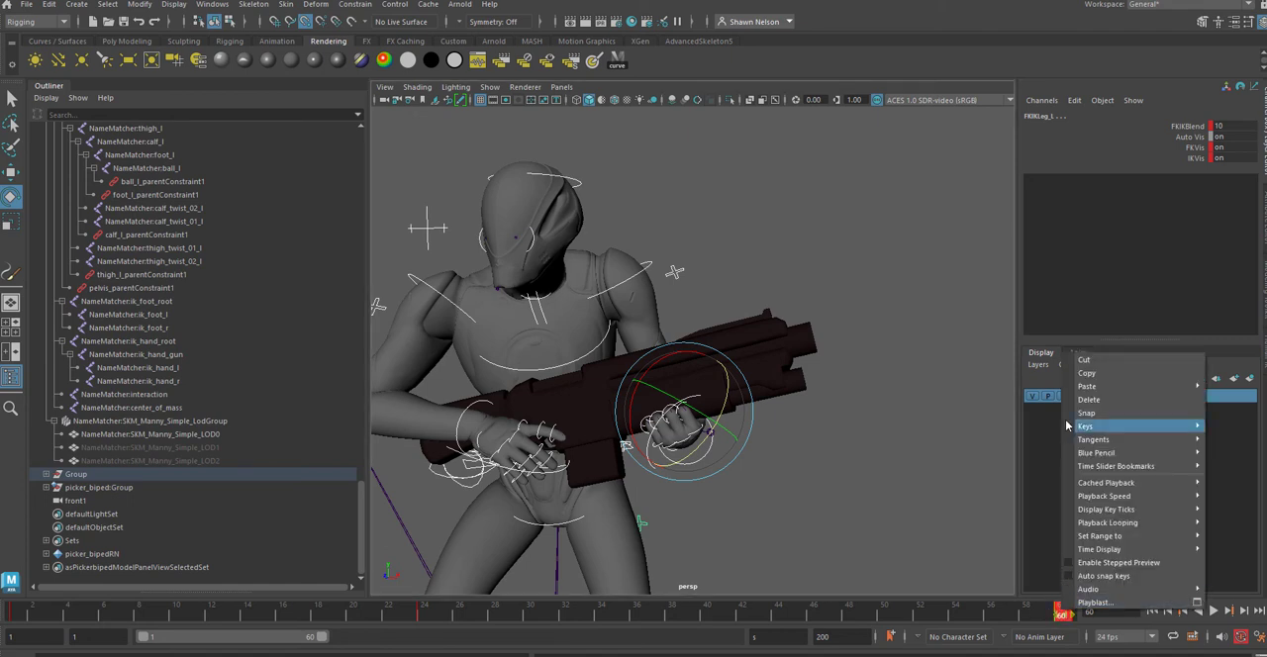
{"action": "left_click", "coordinate": [1086, 374]}
{"action": "left_click", "coordinate": [16, 613]}
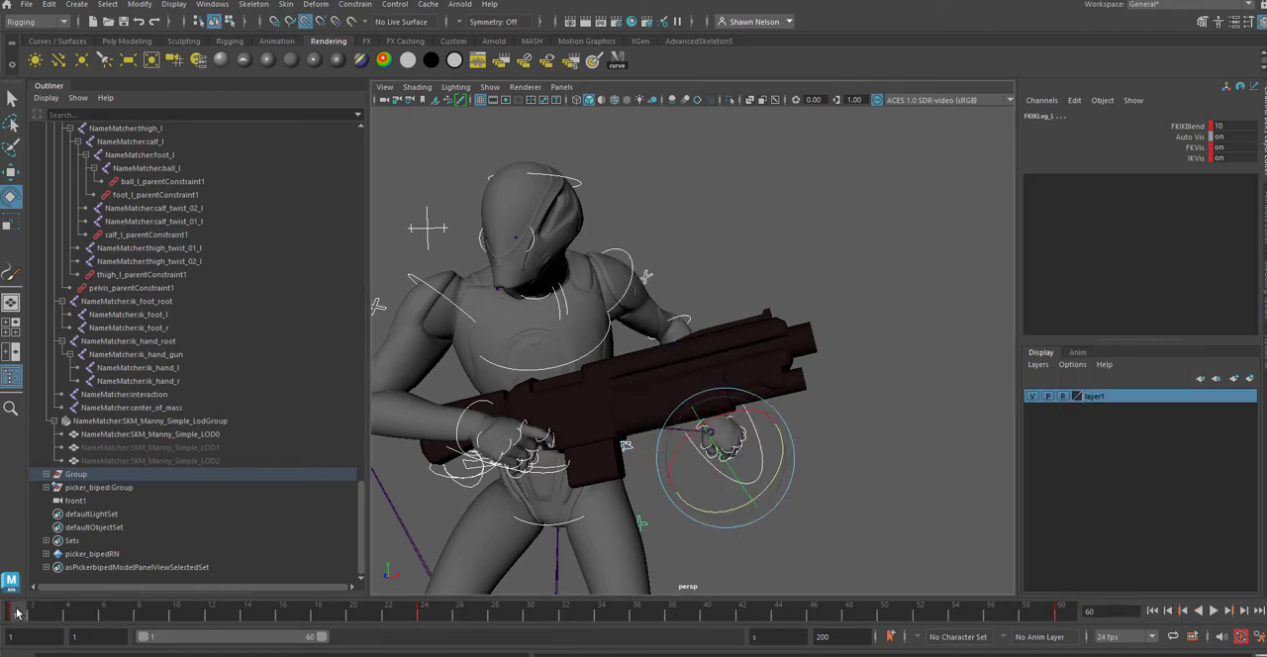
{"action": "right_click", "coordinate": [12, 615]}
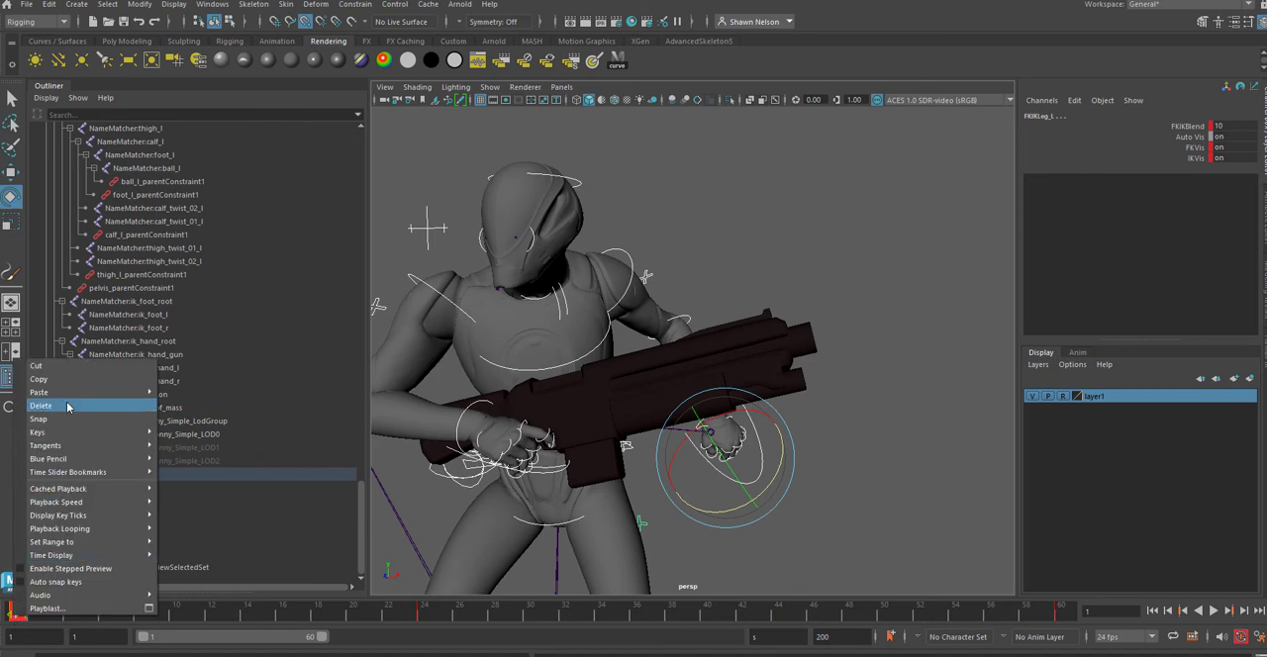
{"action": "mouse_move", "coordinate": [66, 392]}
{"action": "left_click", "coordinate": [174, 394]}
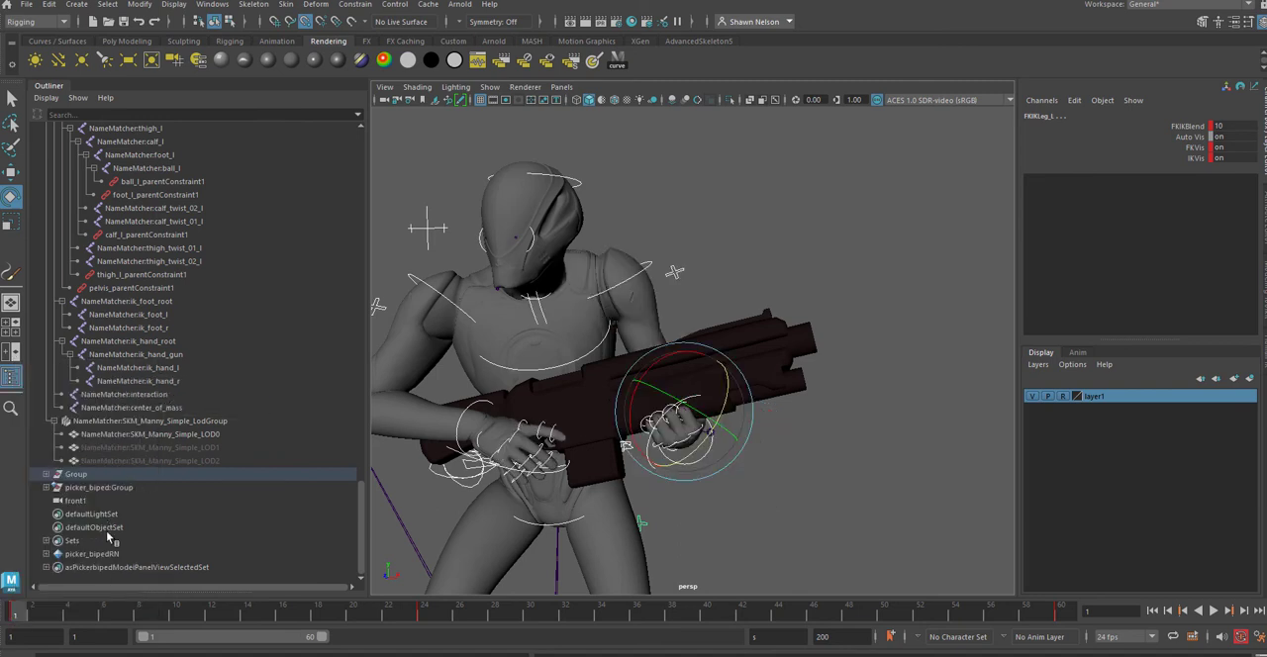
{"action": "key", "text": "alt+v"}
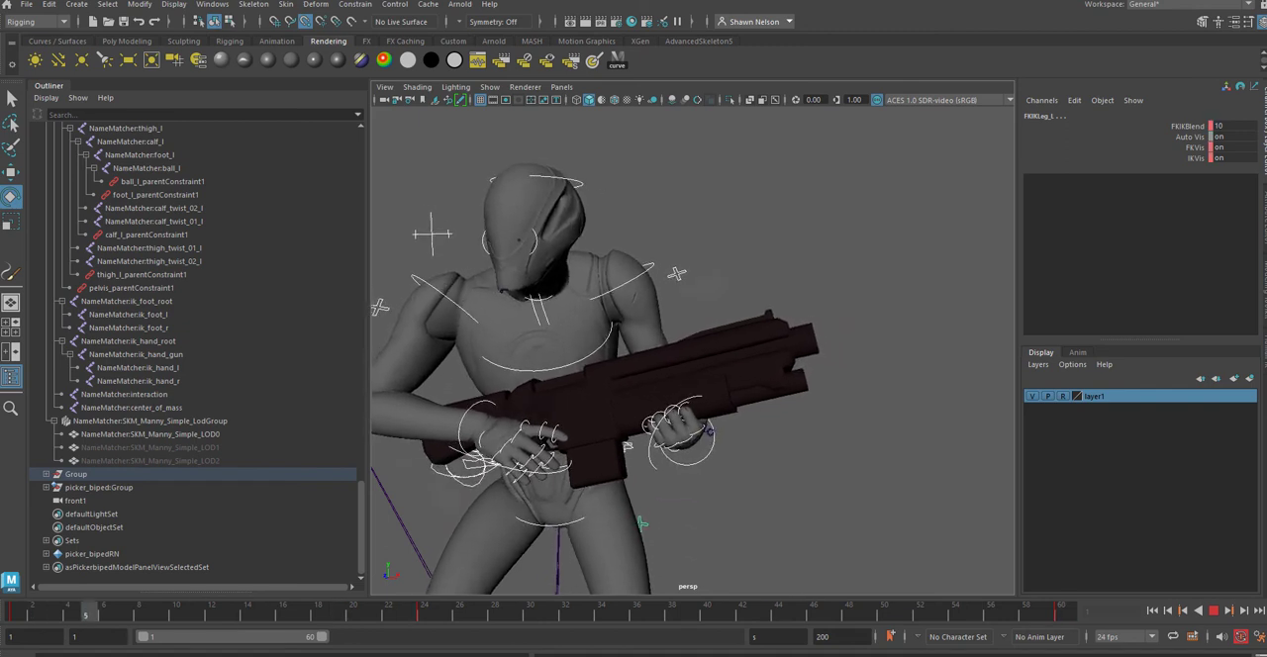
{"action": "key", "text": "Escape"}
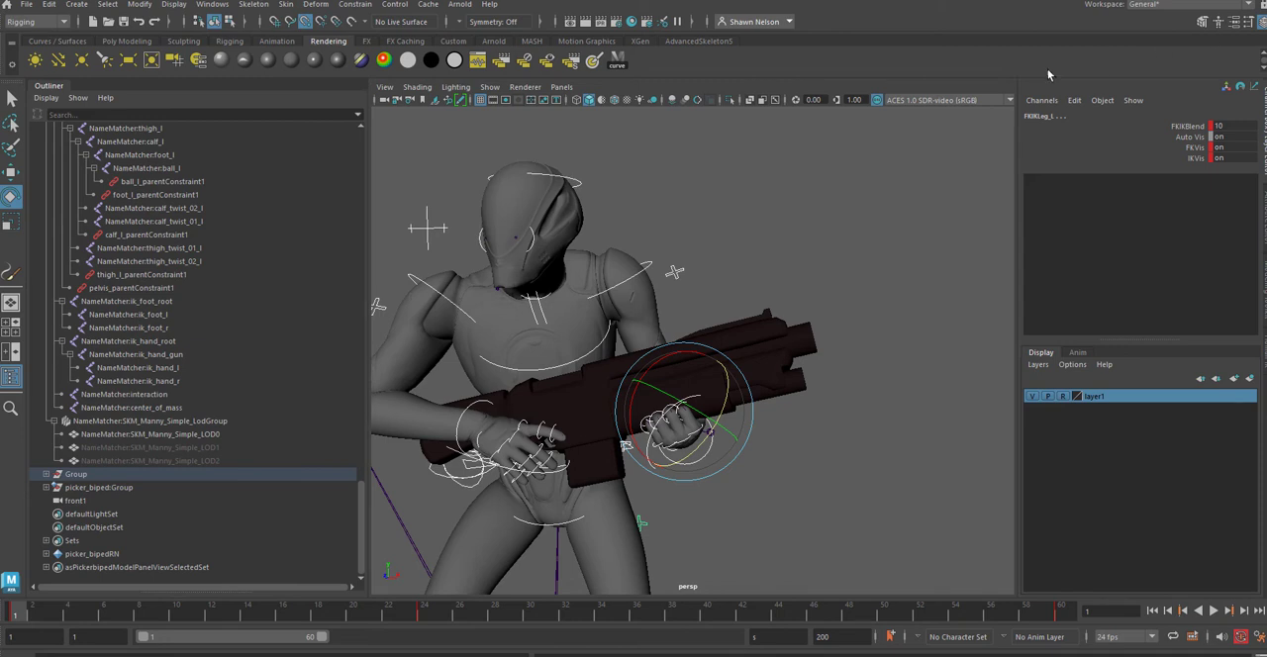
Step: Try moving the left hand's wrist and finger controls, and undo the moves
{"action": "left_click", "coordinate": [1196, 159]}
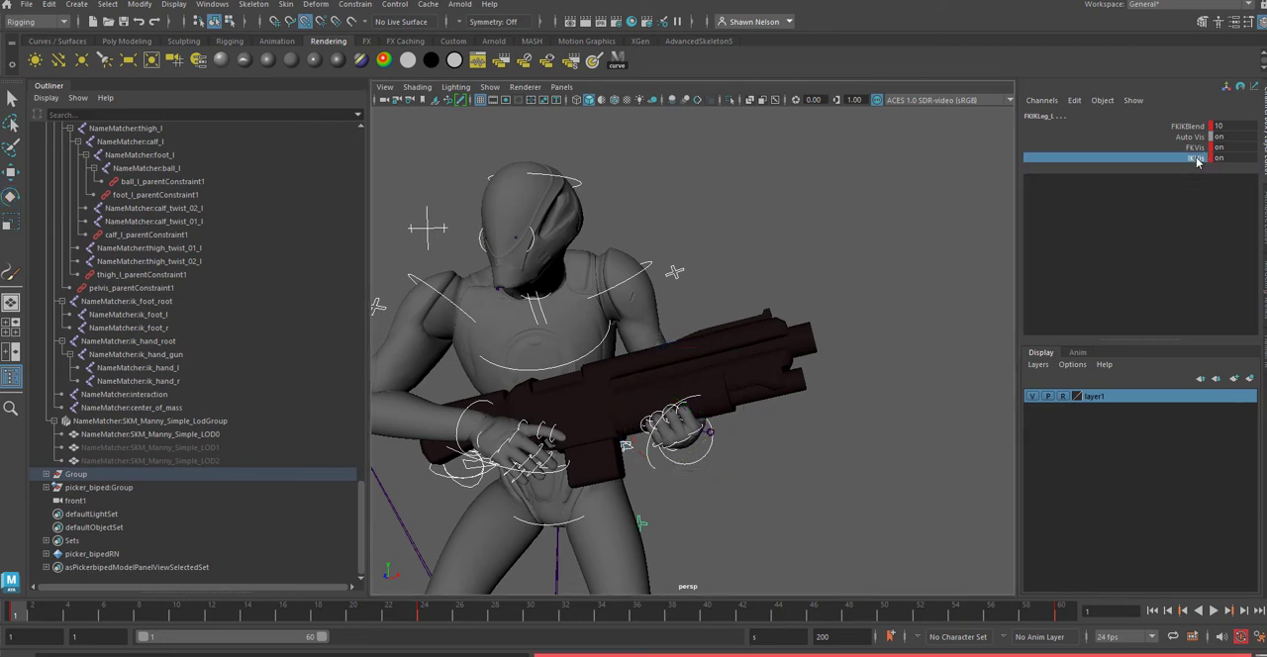
{"action": "left_click", "coordinate": [915, 415]}
{"action": "left_click", "coordinate": [709, 457]}
{"action": "key", "text": "w"}
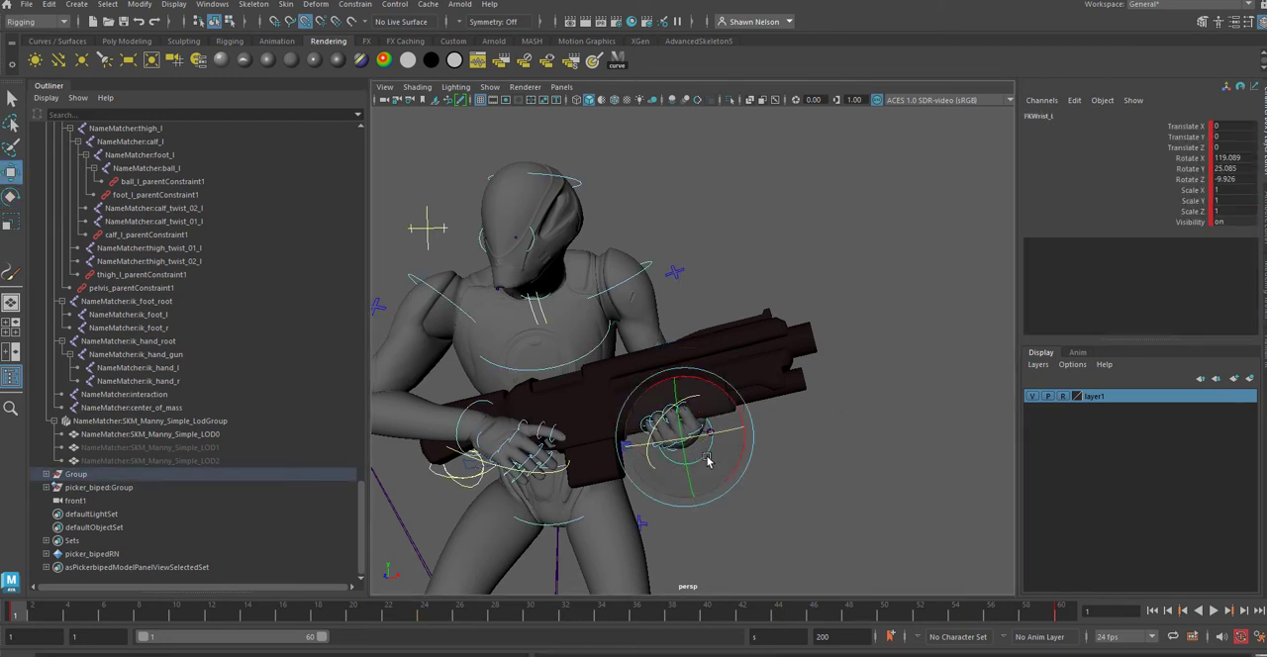
{"action": "key", "text": "f"}
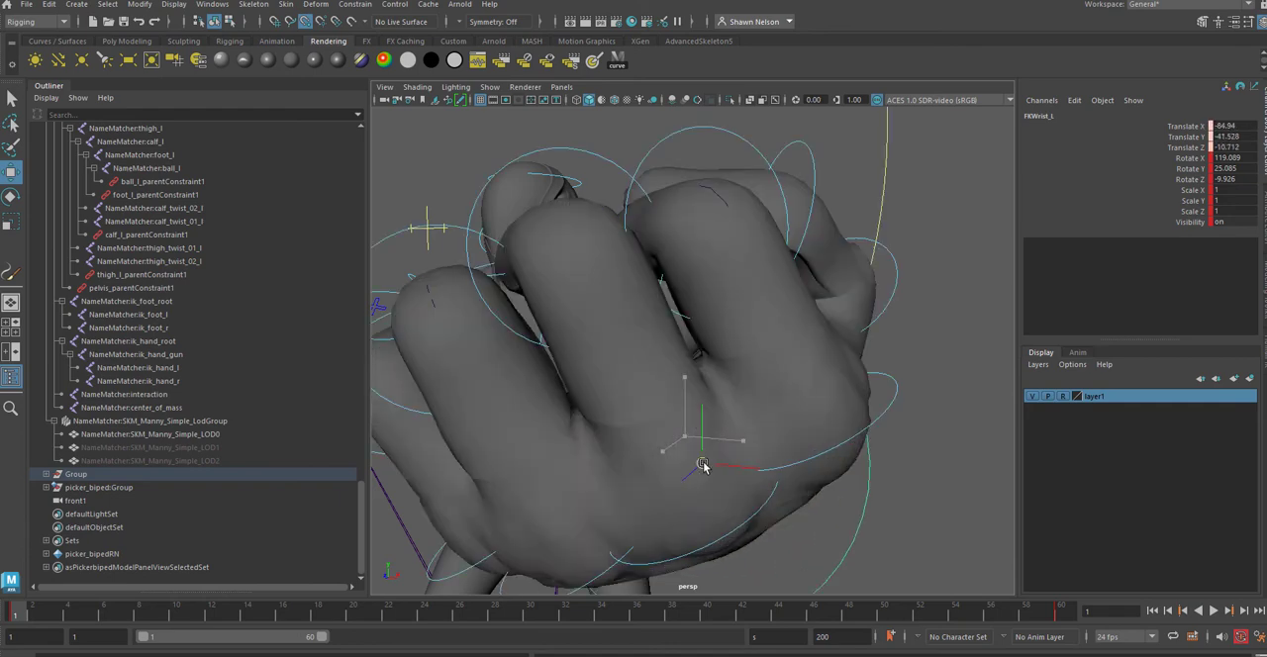
{"action": "key", "text": "bracketleft"}
{"action": "left_click_drag", "start_coordinate": [892, 457], "coordinate": [833, 487], "text": "alt"}
{"action": "left_click_drag", "start_coordinate": [618, 418], "coordinate": [634, 584]}
{"action": "key", "text": "ctrl+z"}
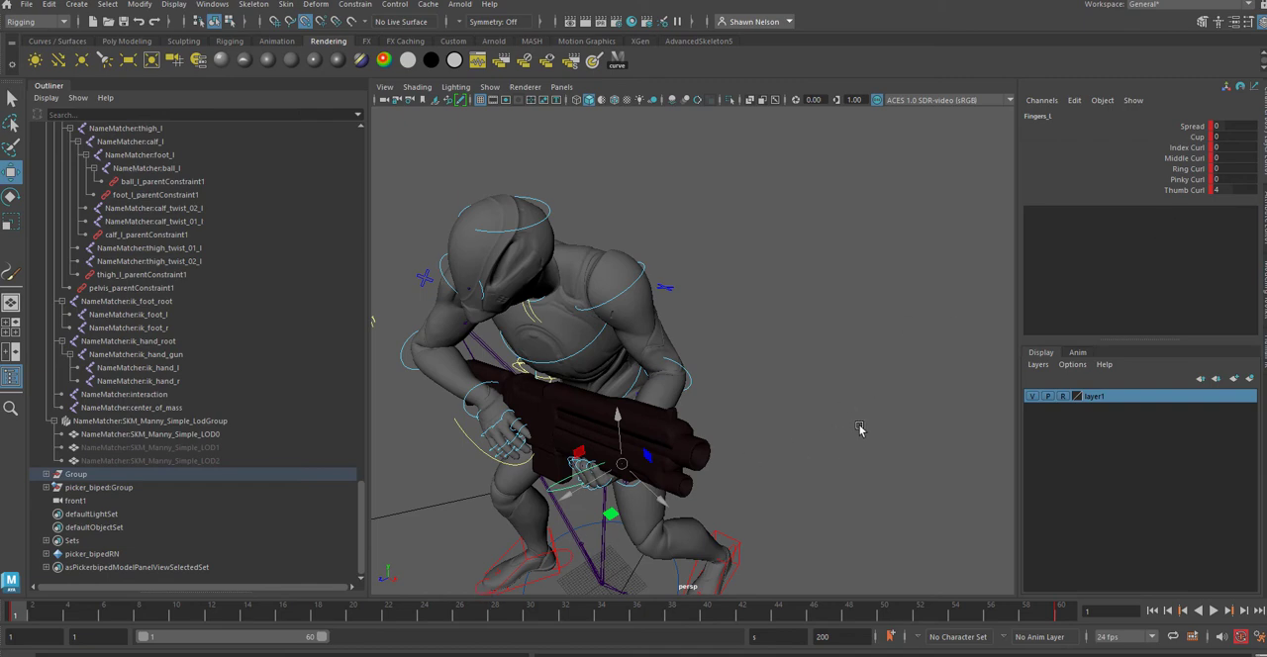
Step: Scrub and play the animation from a new angle to check how both hands hold the rifle
{"action": "left_click_drag", "start_coordinate": [859, 428], "coordinate": [818, 480], "text": "alt"}
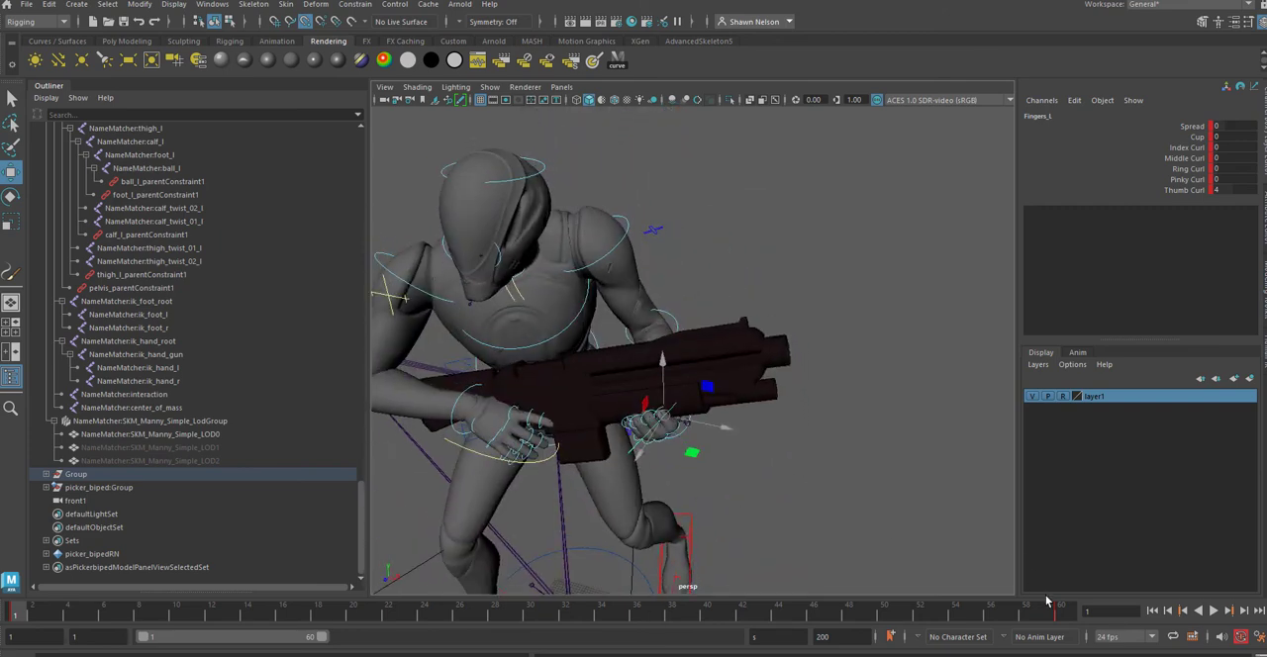
{"action": "mouse_move", "coordinate": [16, 621]}
{"action": "left_mouse_down"}
{"action": "mouse_move", "coordinate": [749, 630]}
{"action": "mouse_move", "coordinate": [705, 618]}
{"action": "left_mouse_up"}
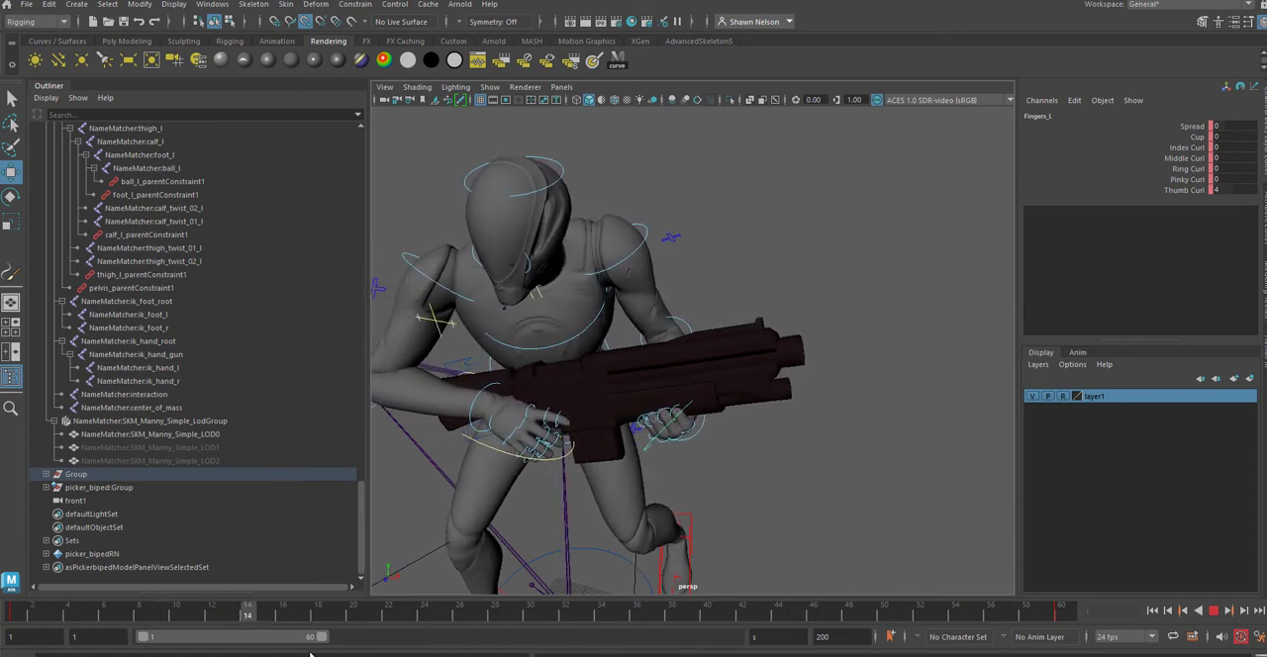
{"action": "key", "text": "Escape"}
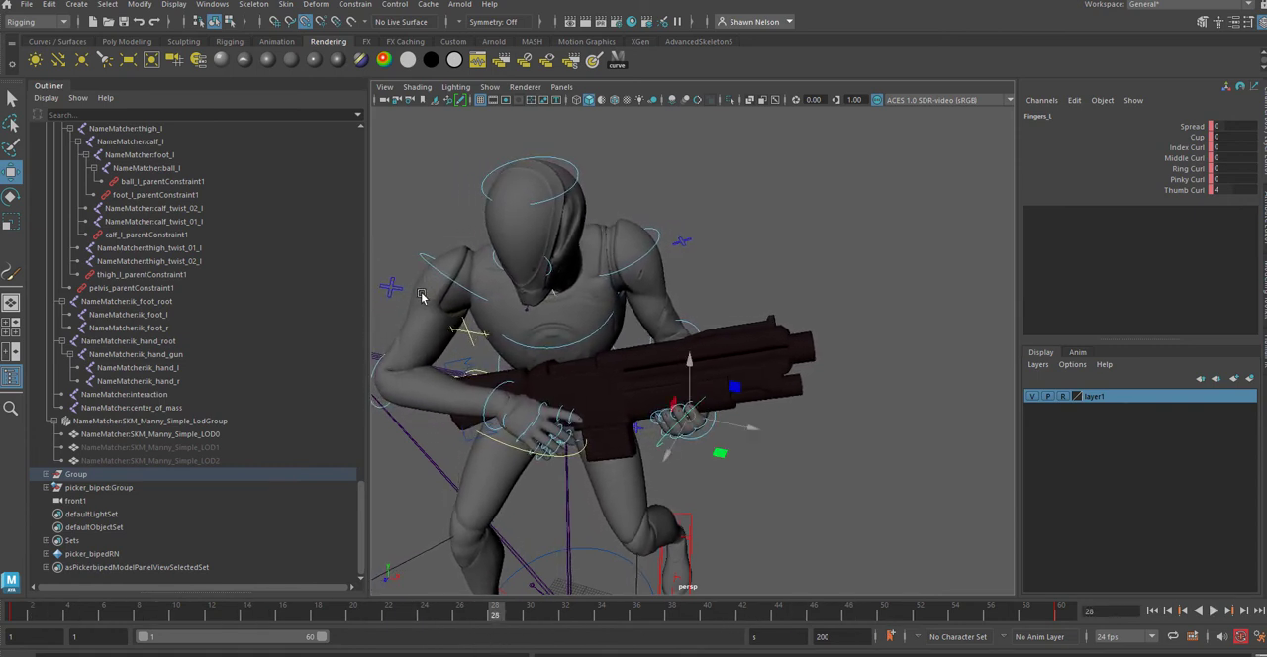
Step: At frame 30, rotate the right shoulder and right wrist FK controls to tilt the rifle's muzzle upwards
{"action": "left_click", "coordinate": [449, 281]}
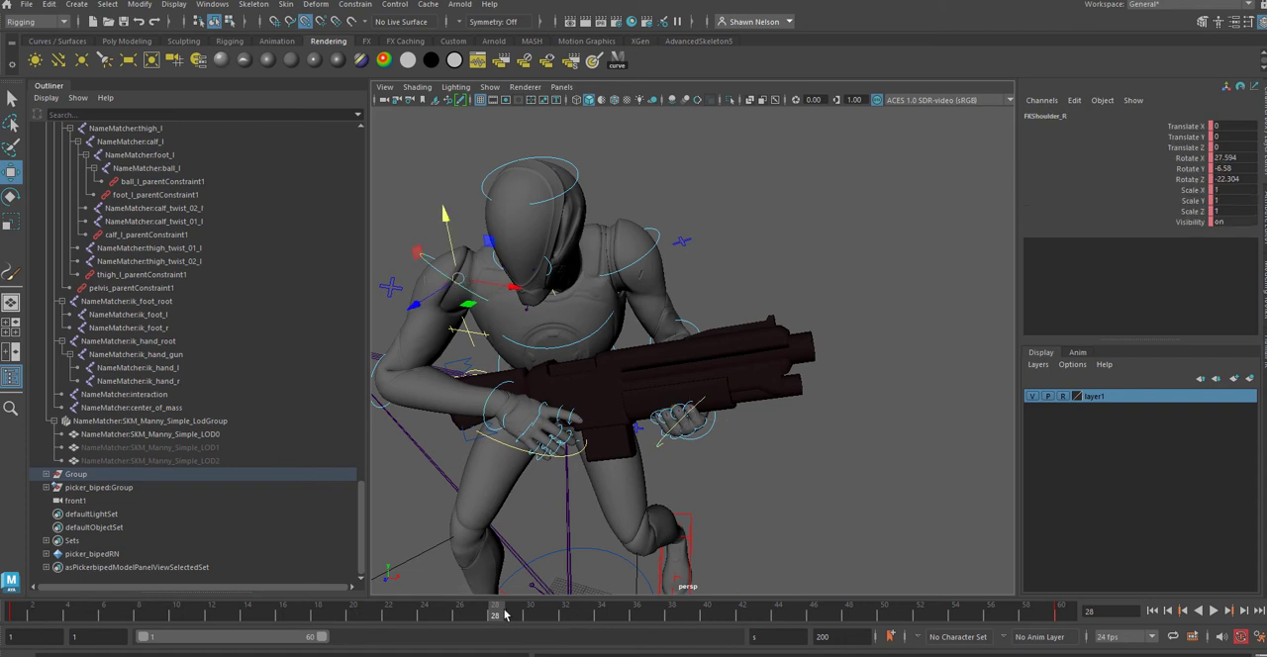
{"action": "left_click_drag", "start_coordinate": [506, 614], "coordinate": [530, 615]}
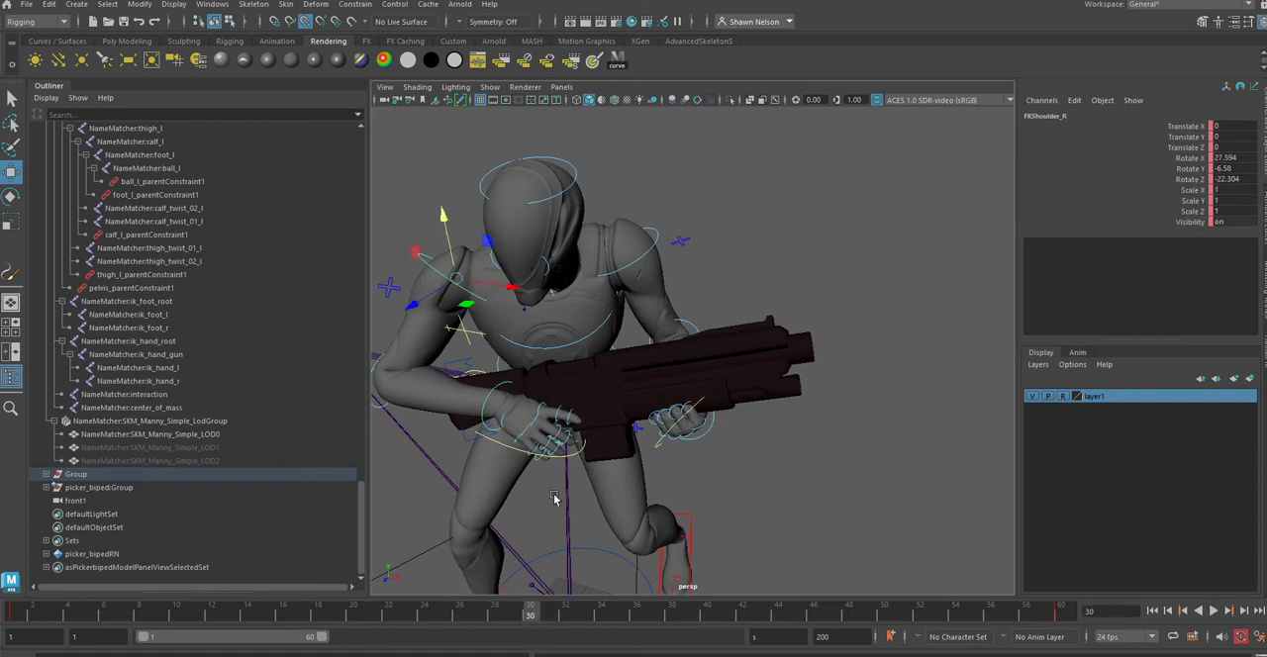
{"action": "key", "text": "e"}
{"action": "left_click_drag", "start_coordinate": [497, 287], "coordinate": [475, 269]}
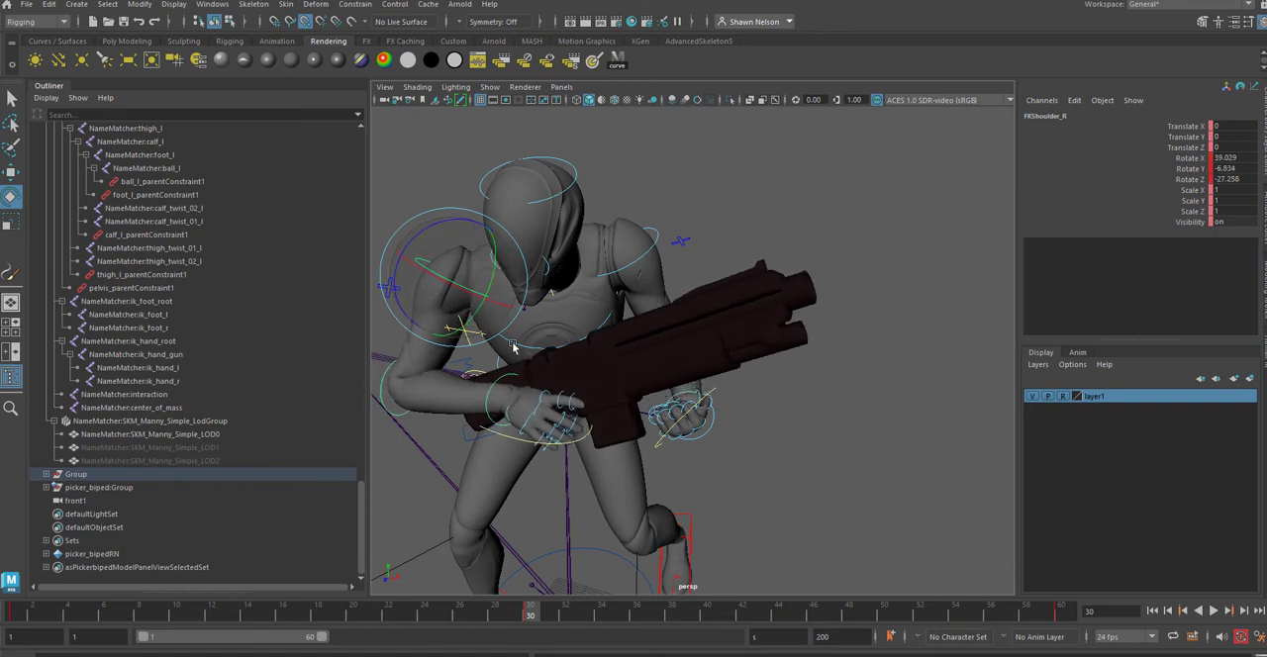
{"action": "left_click", "coordinate": [487, 414]}
{"action": "left_click_drag", "start_coordinate": [570, 375], "coordinate": [572, 376]}
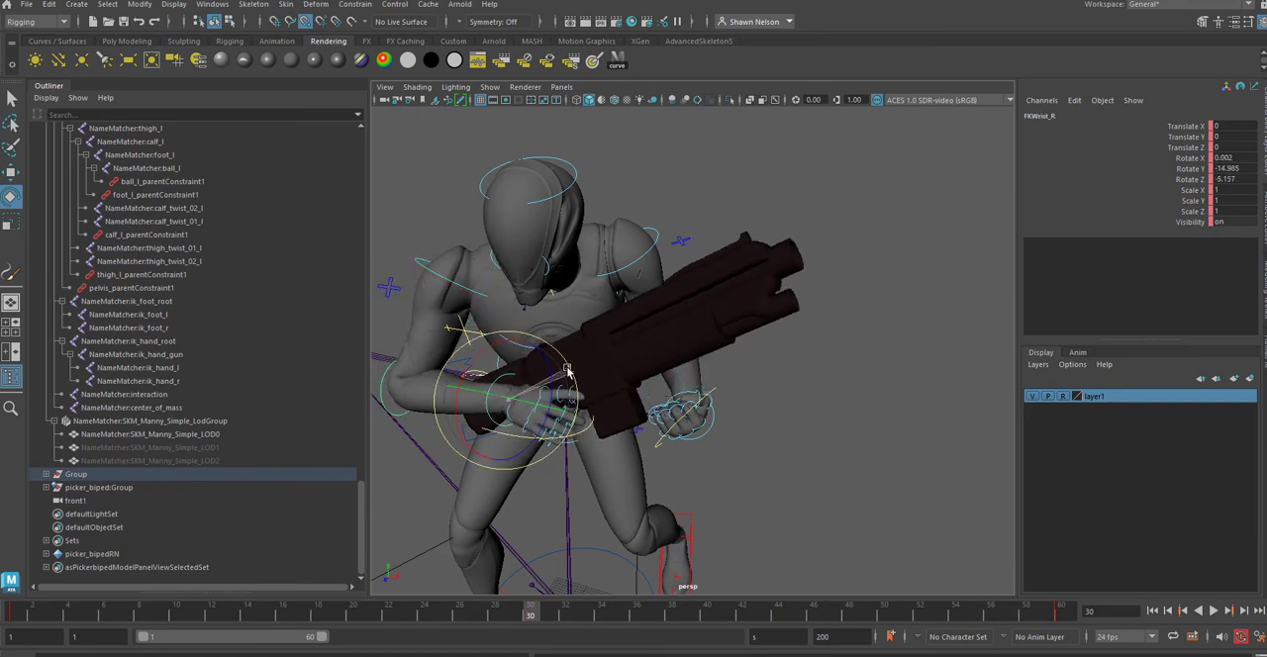
Step: At frame 30, rotate the left elbow FK control to raise the left forearm and hand towards the rifle
{"action": "left_click", "coordinate": [713, 436]}
{"action": "left_click_drag", "start_coordinate": [902, 466], "coordinate": [794, 482], "text": "alt"}
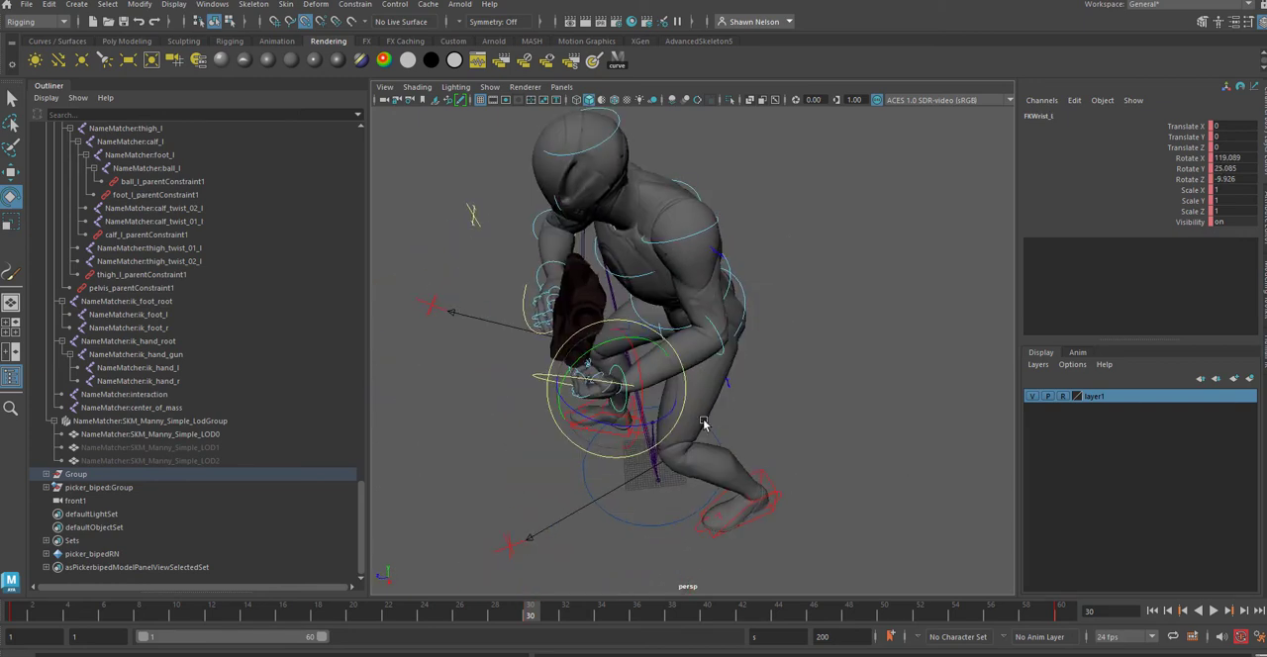
{"action": "left_click", "coordinate": [715, 328]}
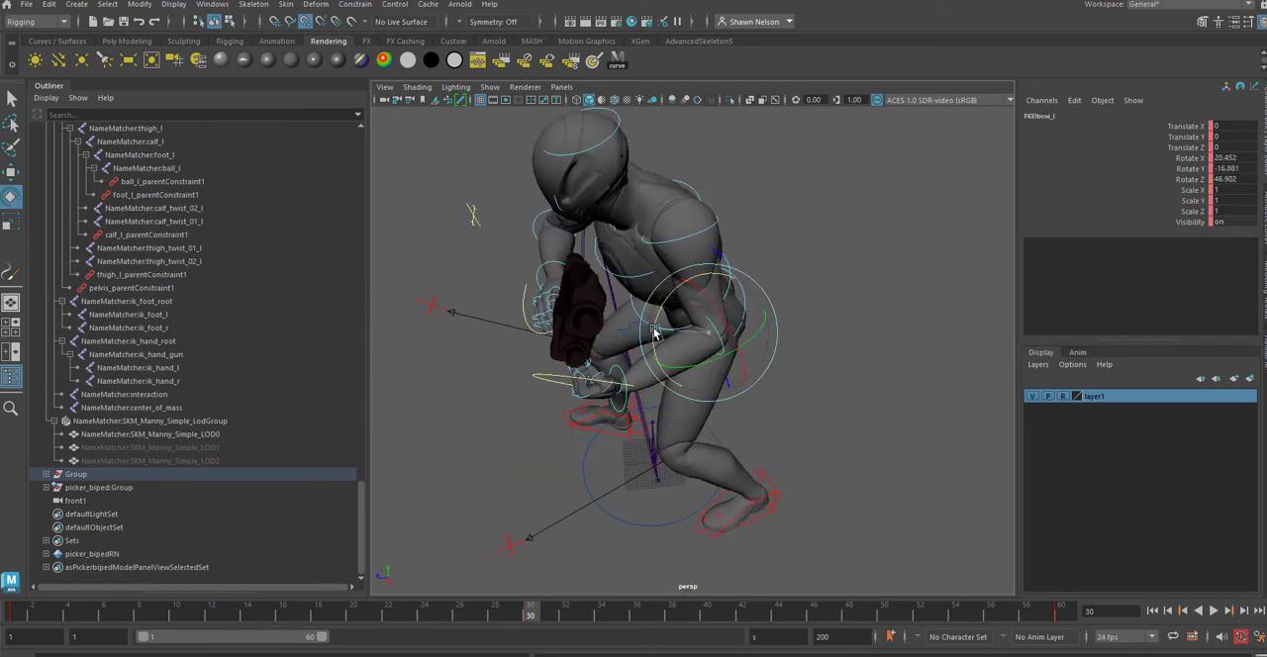
{"action": "left_click_drag", "start_coordinate": [654, 332], "coordinate": [650, 316]}
{"action": "left_click", "coordinate": [797, 216]}
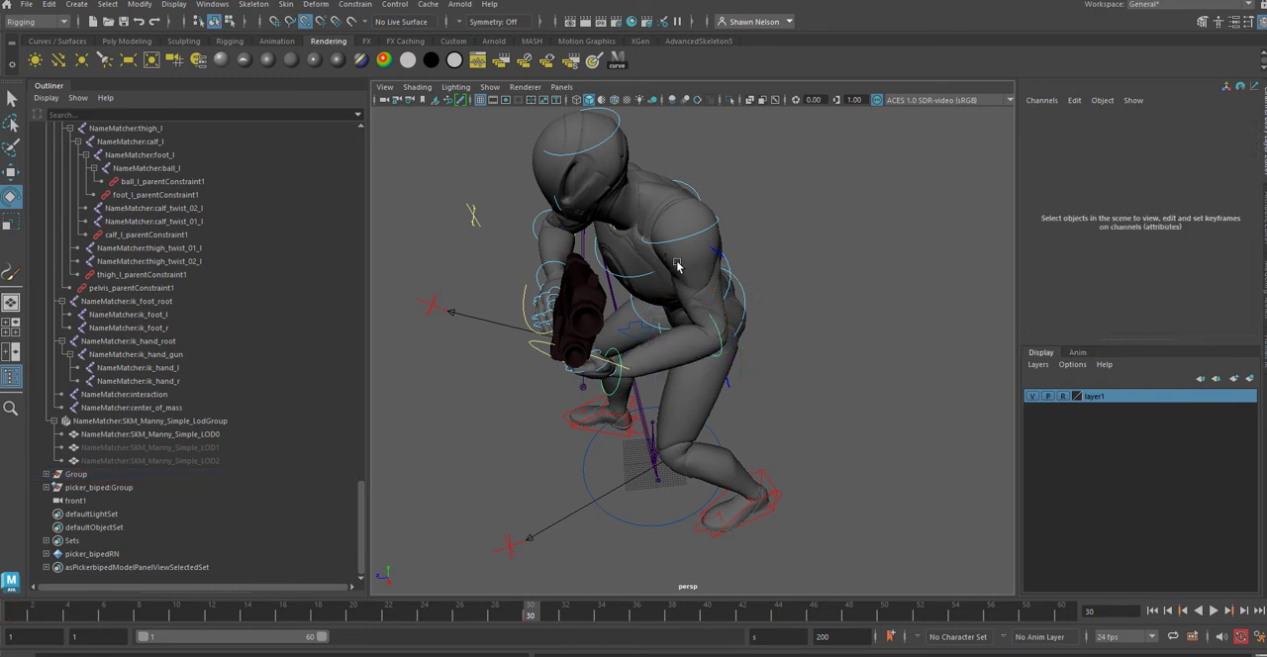
Step: At frame 30, rotate the left scapula FK control to about X 16, Y -19.4, Z 27.4 to bring the hand onto the rifle
{"action": "left_click", "coordinate": [687, 240]}
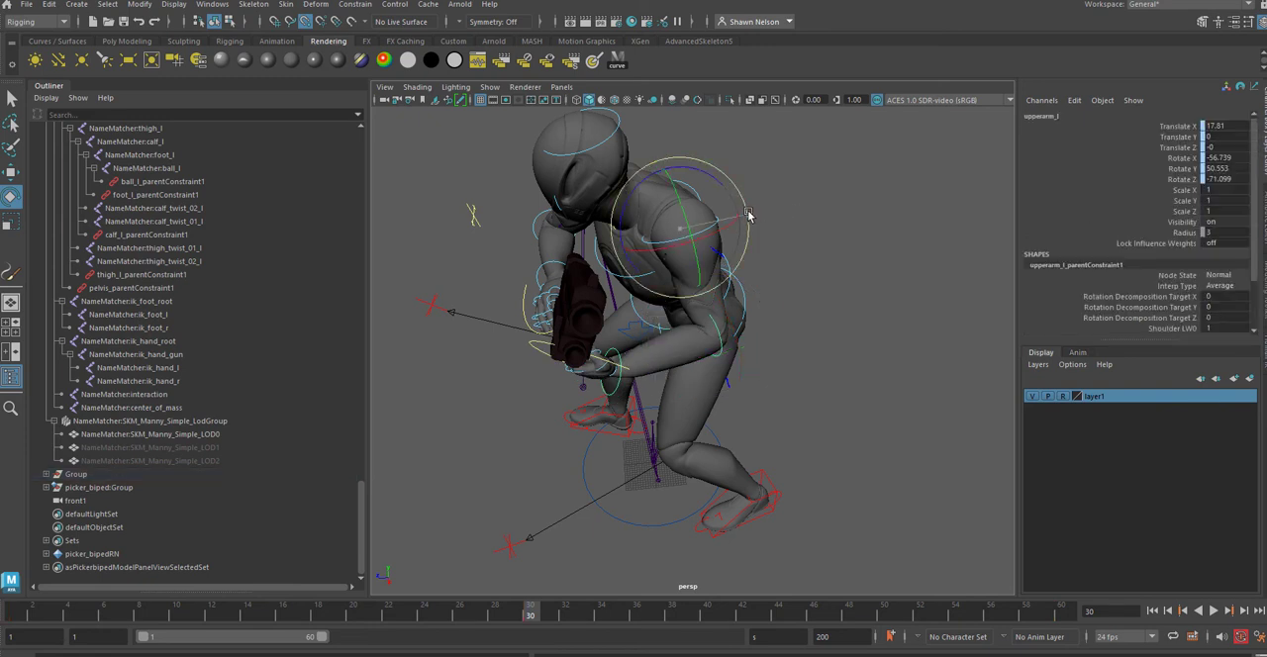
{"action": "left_click_drag", "start_coordinate": [752, 227], "coordinate": [744, 215]}
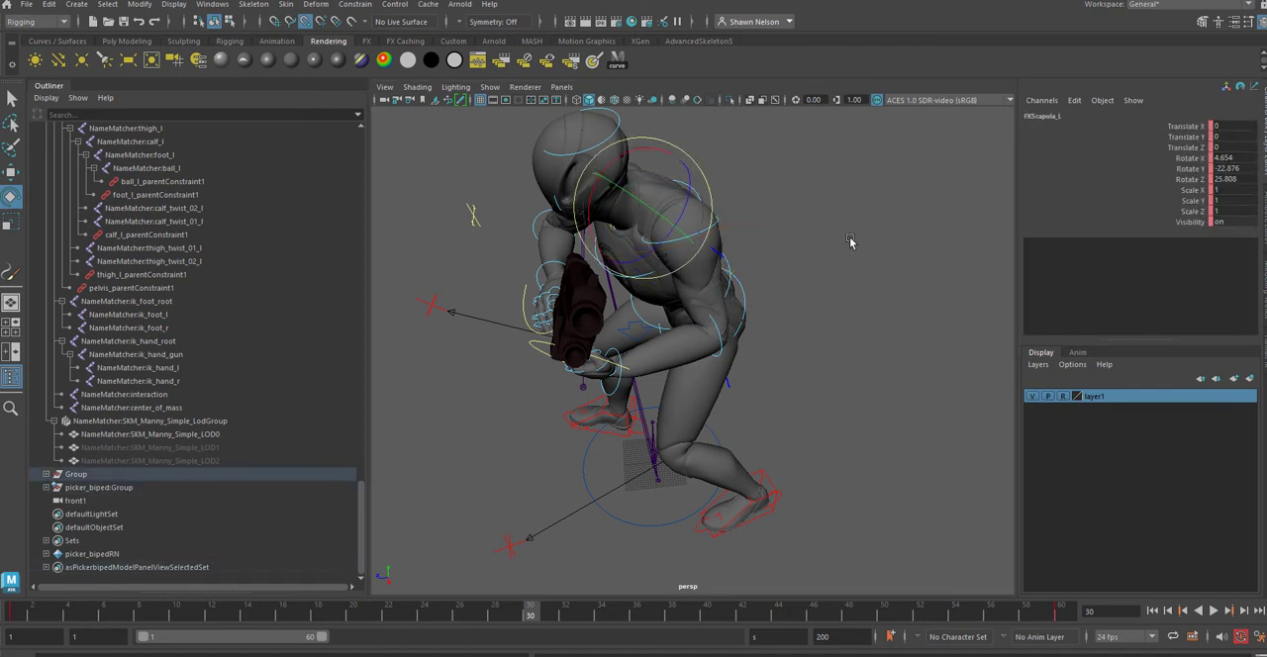
{"action": "left_click_drag", "start_coordinate": [699, 176], "coordinate": [702, 184]}
{"action": "left_click_drag", "start_coordinate": [542, 426], "coordinate": [660, 375], "text": "alt"}
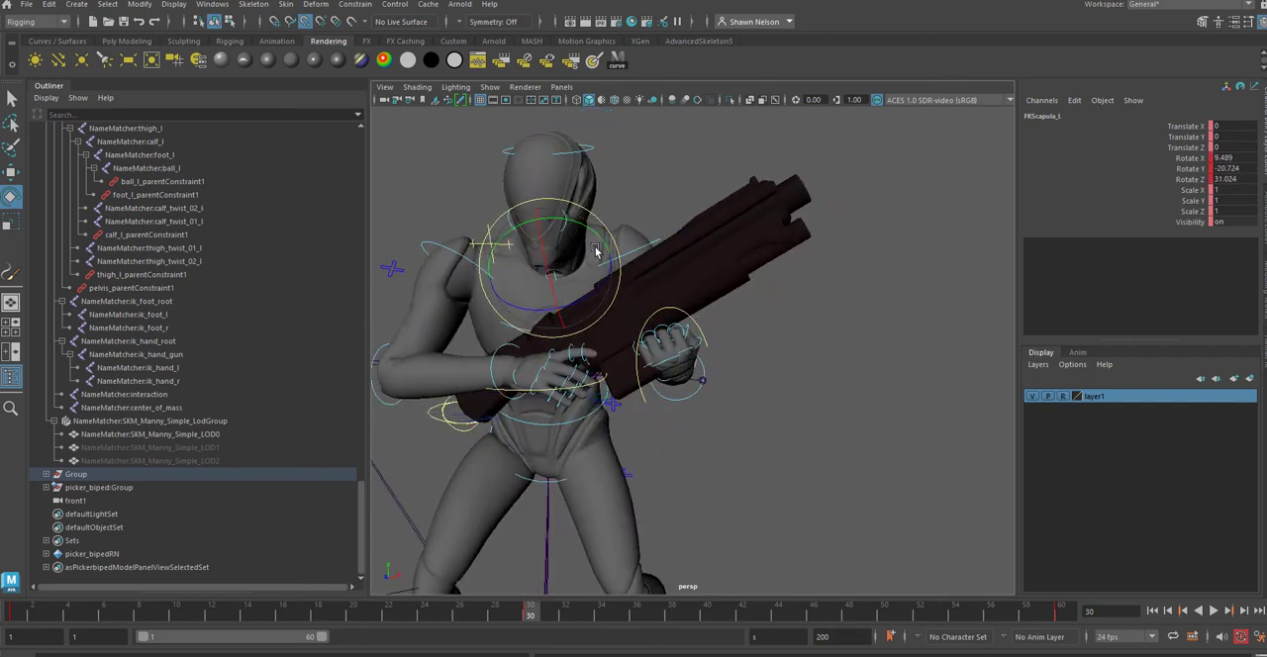
{"action": "left_click_drag", "start_coordinate": [595, 252], "coordinate": [581, 263]}
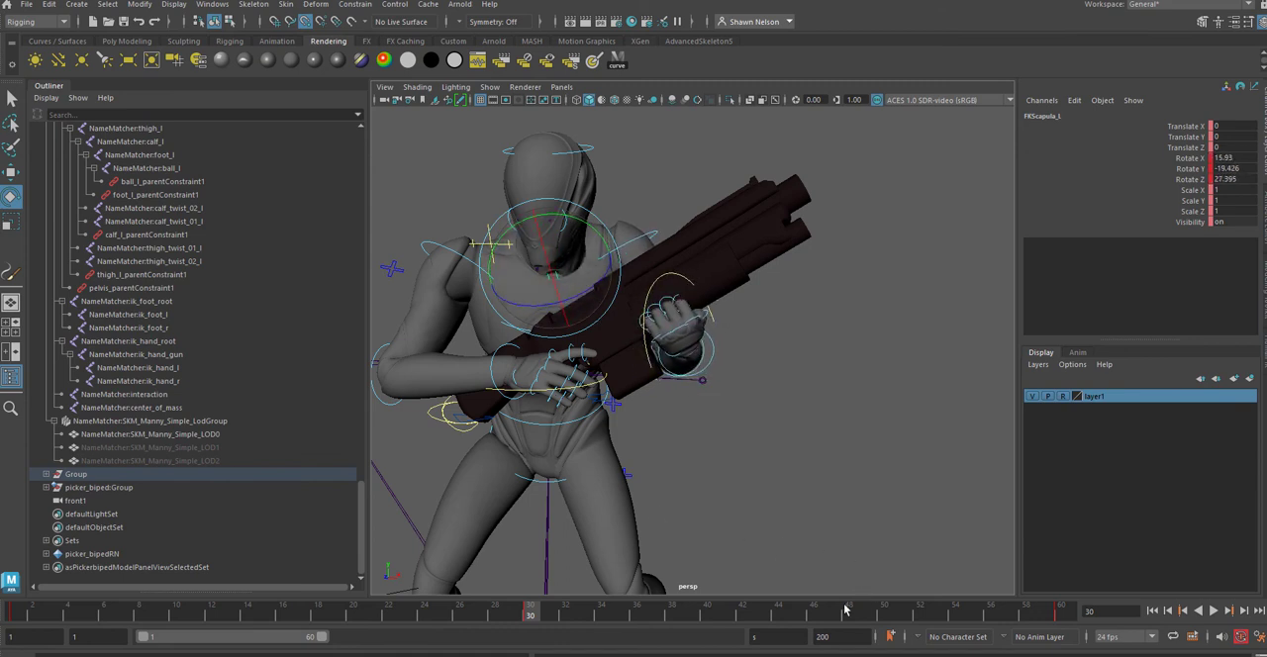
Step: Play the animation back and rotate the head FK control at frame 30 to about X -52.4, Y 2.5, Z -29
{"action": "key", "text": "alt+v"}
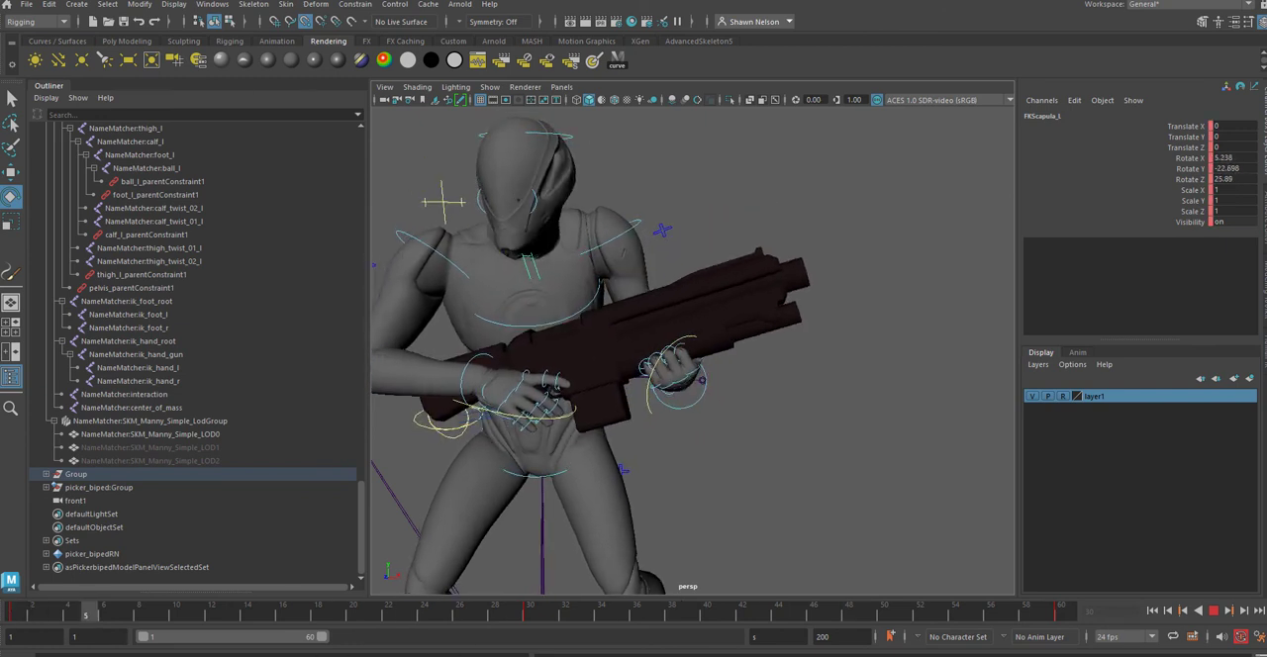
{"action": "key", "text": "alt+v"}
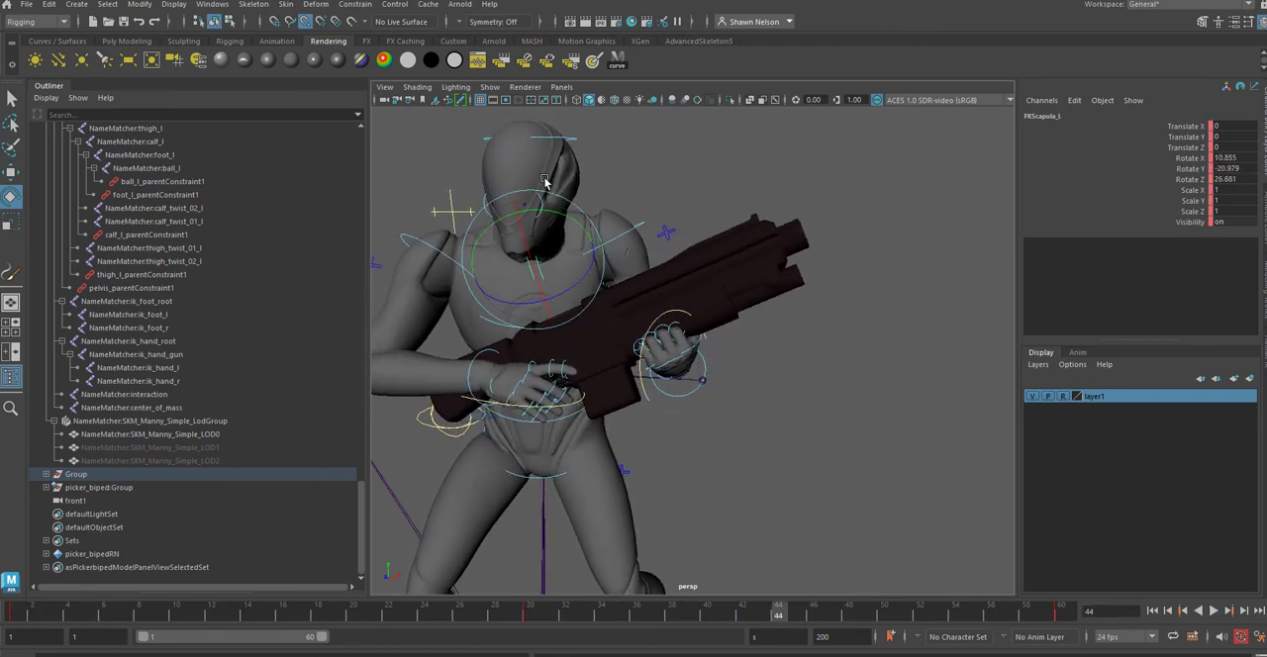
{"action": "left_click", "coordinate": [613, 165]}
{"action": "key", "text": "alt+v"}
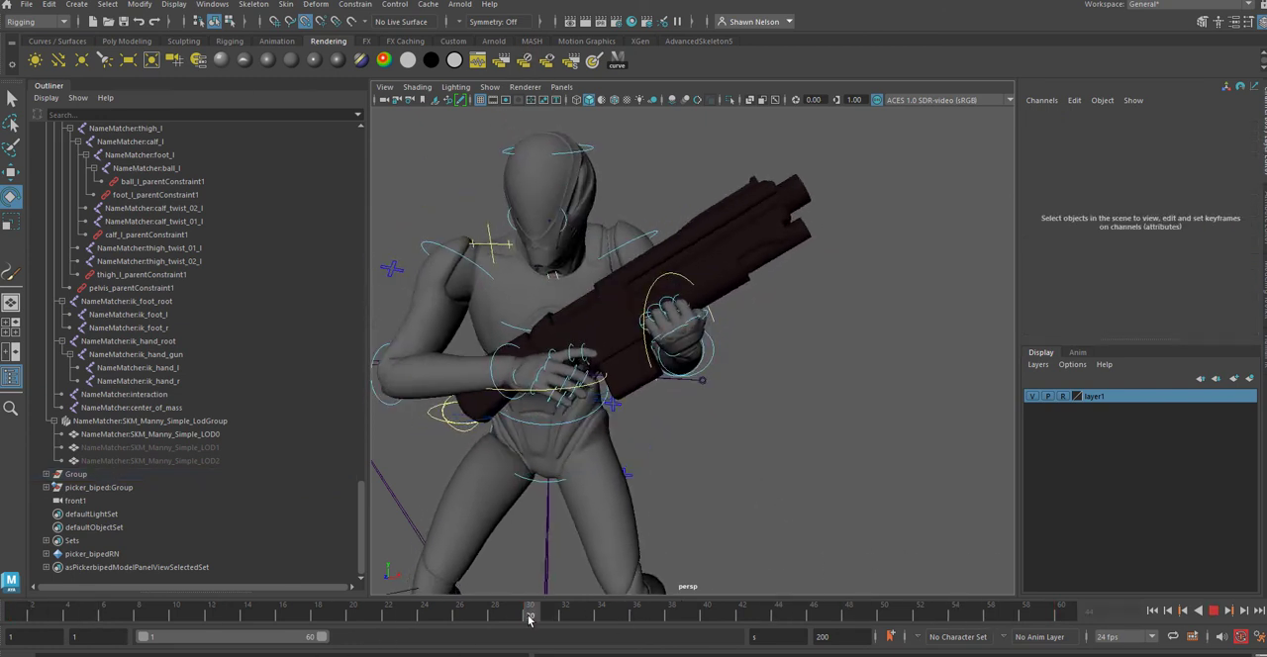
{"action": "left_click", "coordinate": [589, 151]}
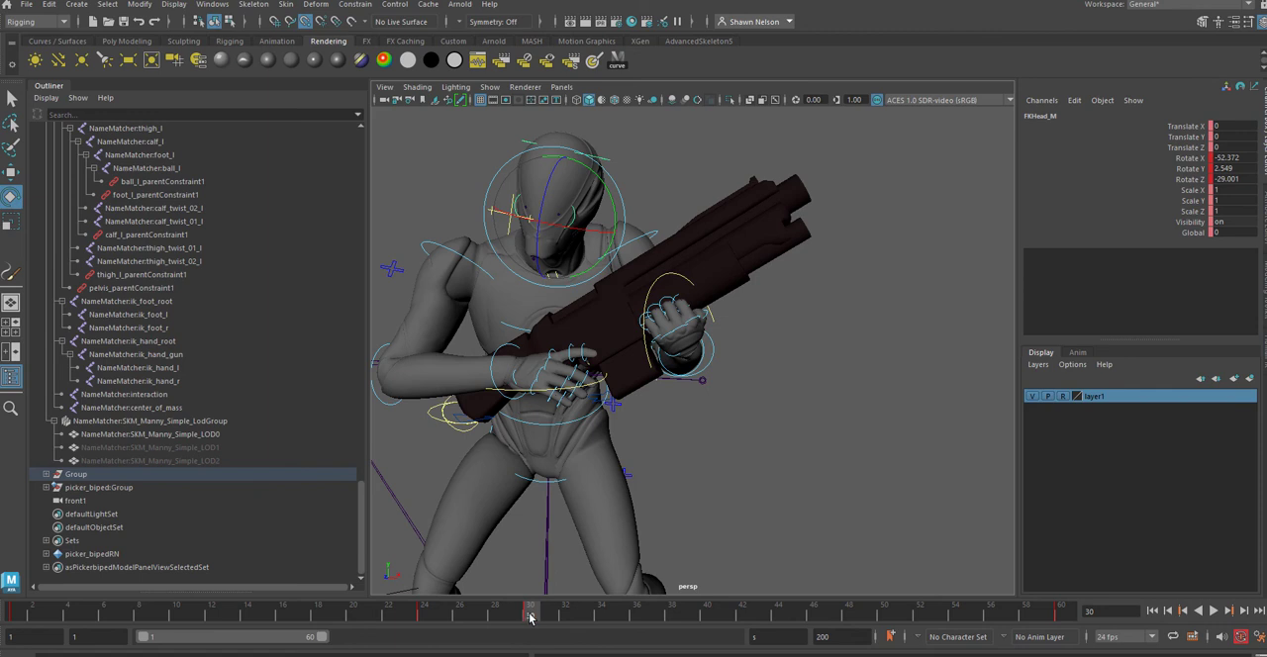
Step: Delete the head FK control's extra key at frame 24 and play the animation back to check the head motion
{"action": "key", "text": "alt+v"}
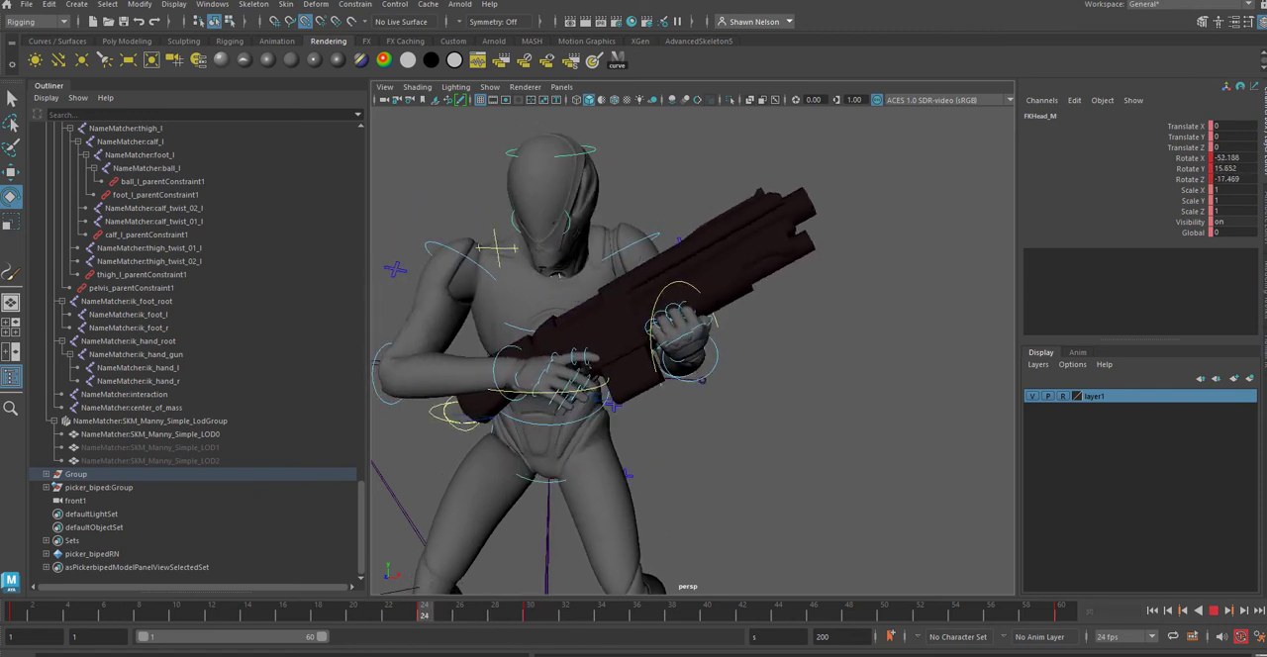
{"action": "key", "text": "alt+v"}
{"action": "left_click_drag", "start_coordinate": [406, 611], "coordinate": [445, 610], "text": "shift"}
{"action": "right_click", "coordinate": [451, 610]}
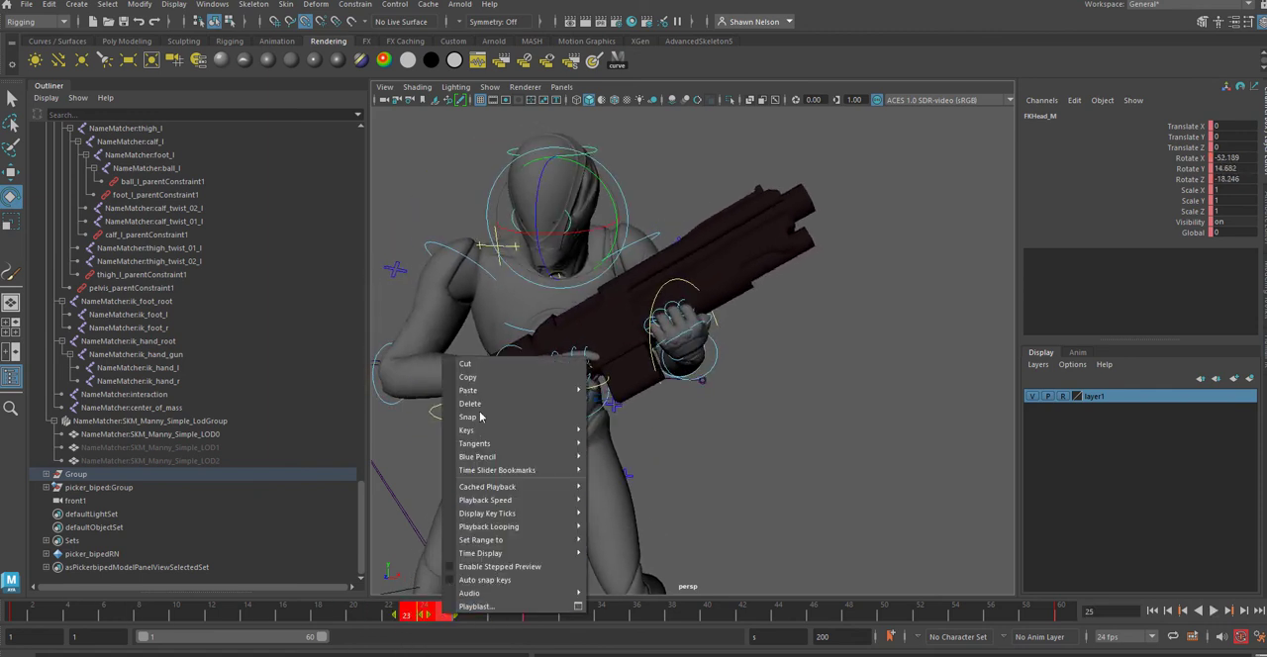
{"action": "left_click", "coordinate": [485, 392]}
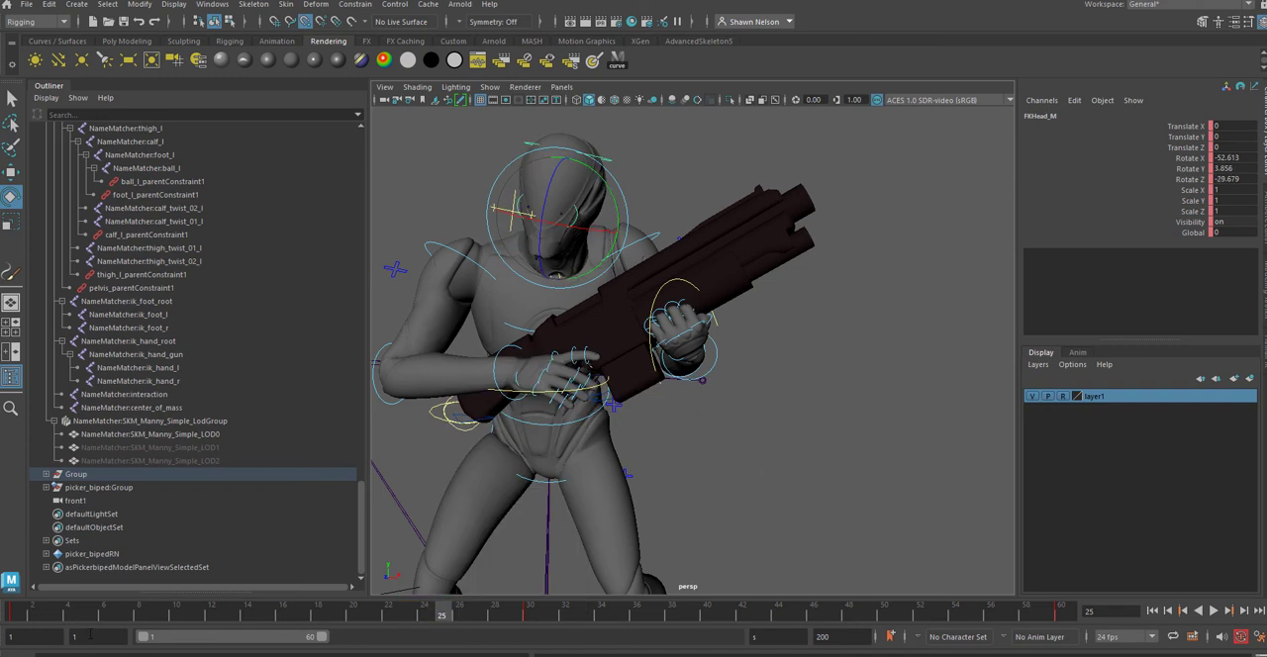
{"action": "key", "text": "alt+v"}
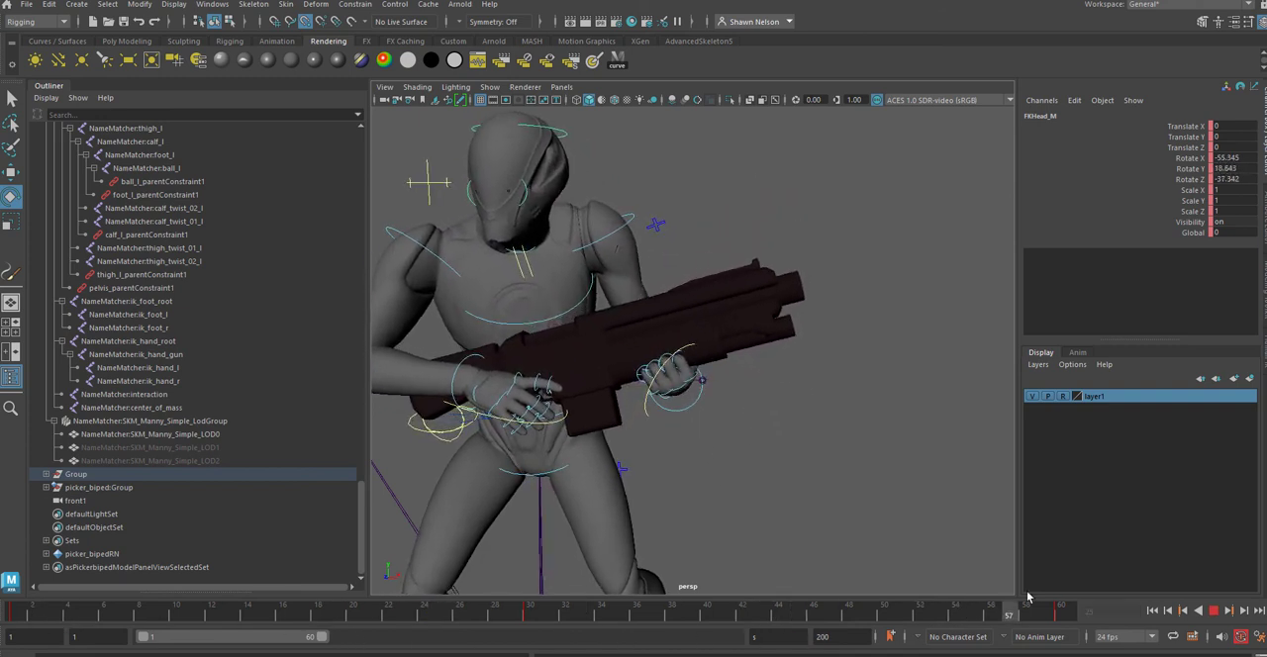
{"action": "left_click_drag", "start_coordinate": [860, 410], "coordinate": [821, 422], "text": "alt"}
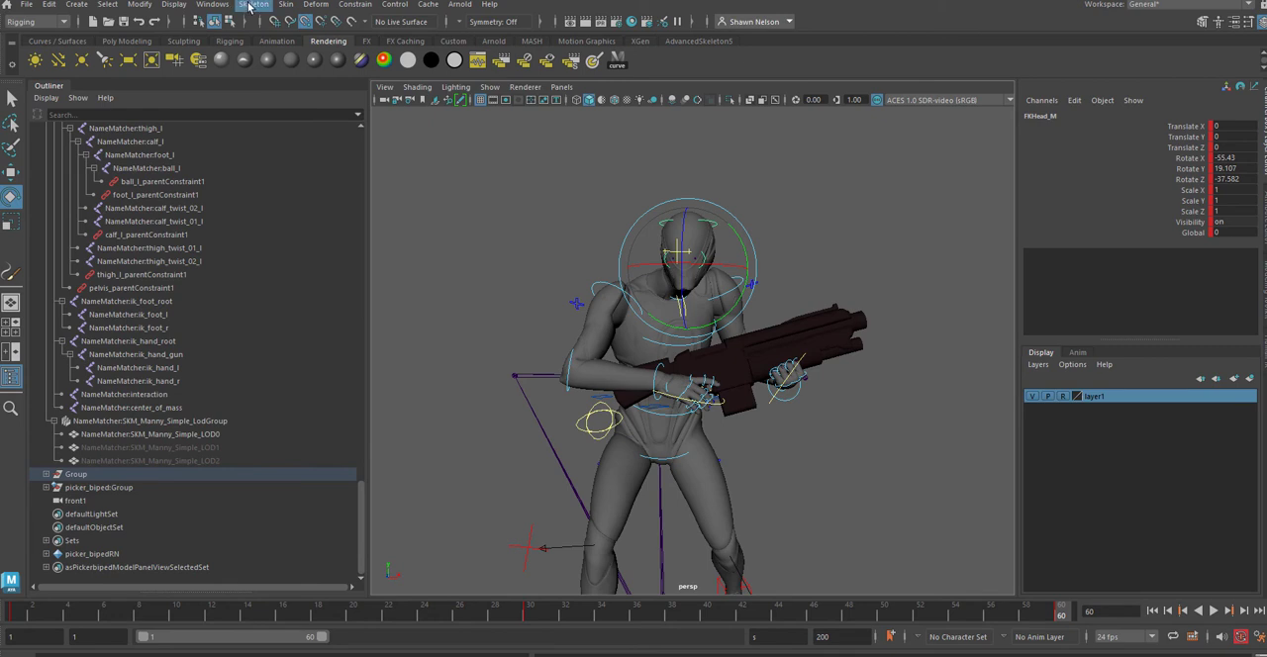
Step: Examine the weapon meshes in the Content Browser under Examples, Modeling, Sculpting Base Meshes, Weapons, and close the browser
{"action": "left_click", "coordinate": [214, 5]}
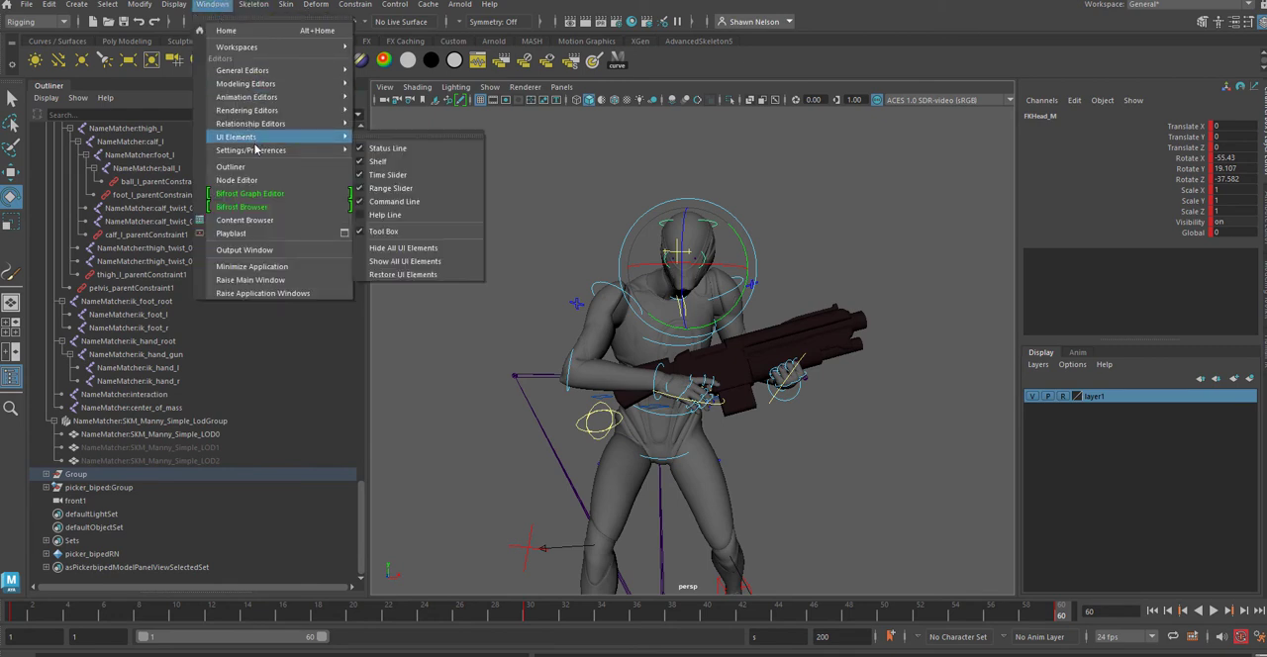
{"action": "left_click", "coordinate": [283, 221]}
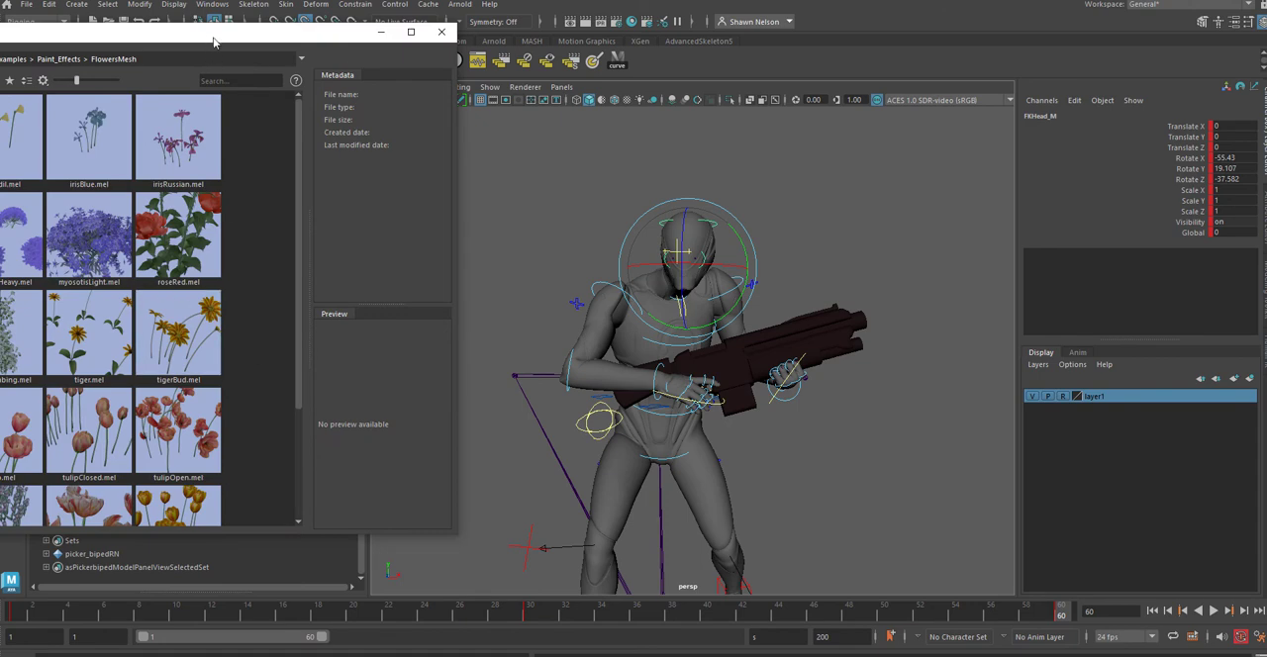
{"action": "left_click_drag", "start_coordinate": [213, 39], "coordinate": [525, 39]}
{"action": "left_click", "coordinate": [136, 124]}
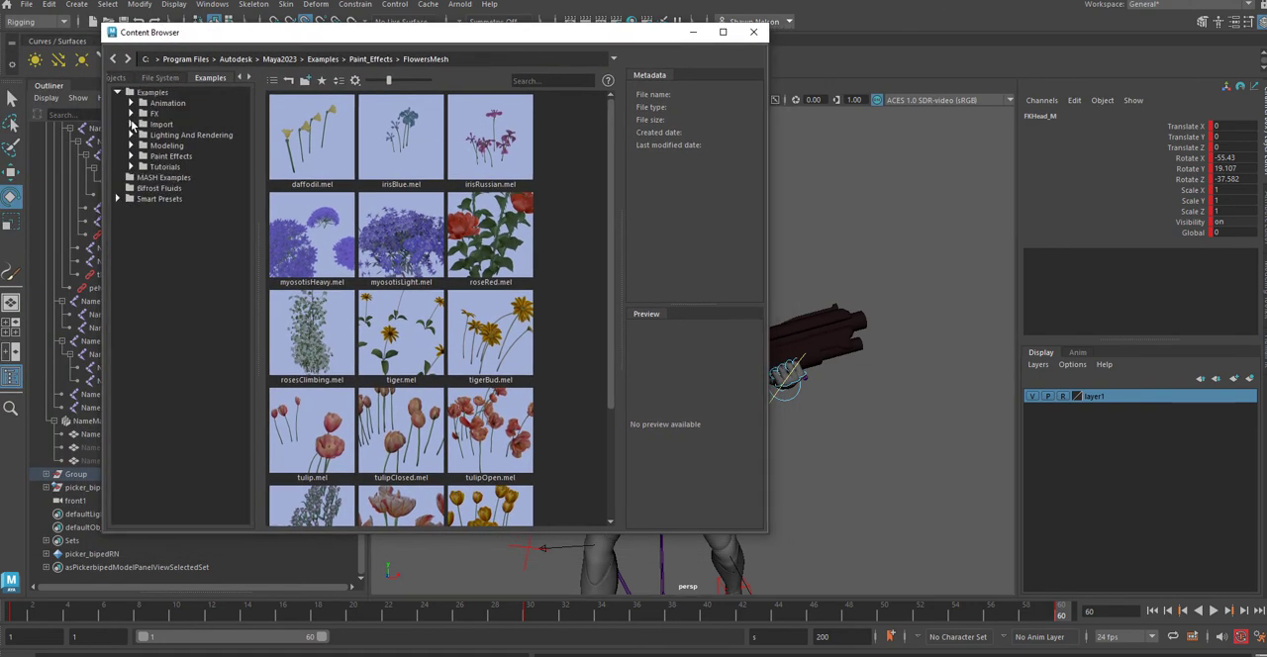
{"action": "left_click", "coordinate": [130, 147]}
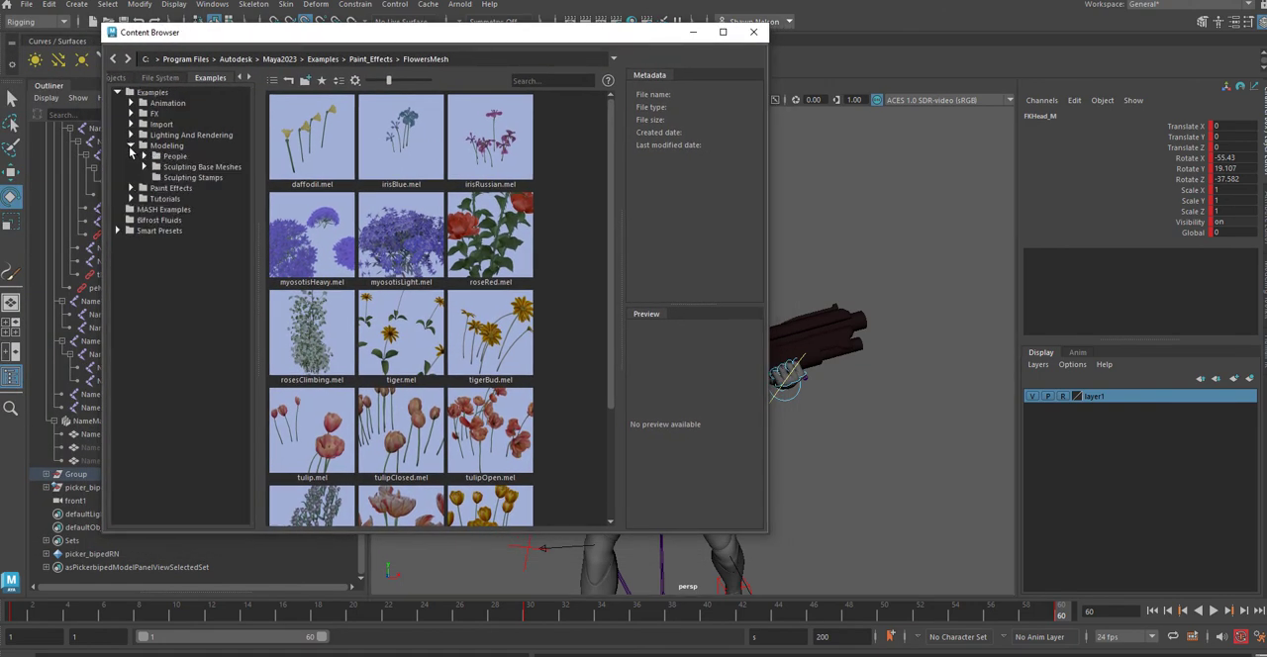
{"action": "left_click", "coordinate": [129, 146]}
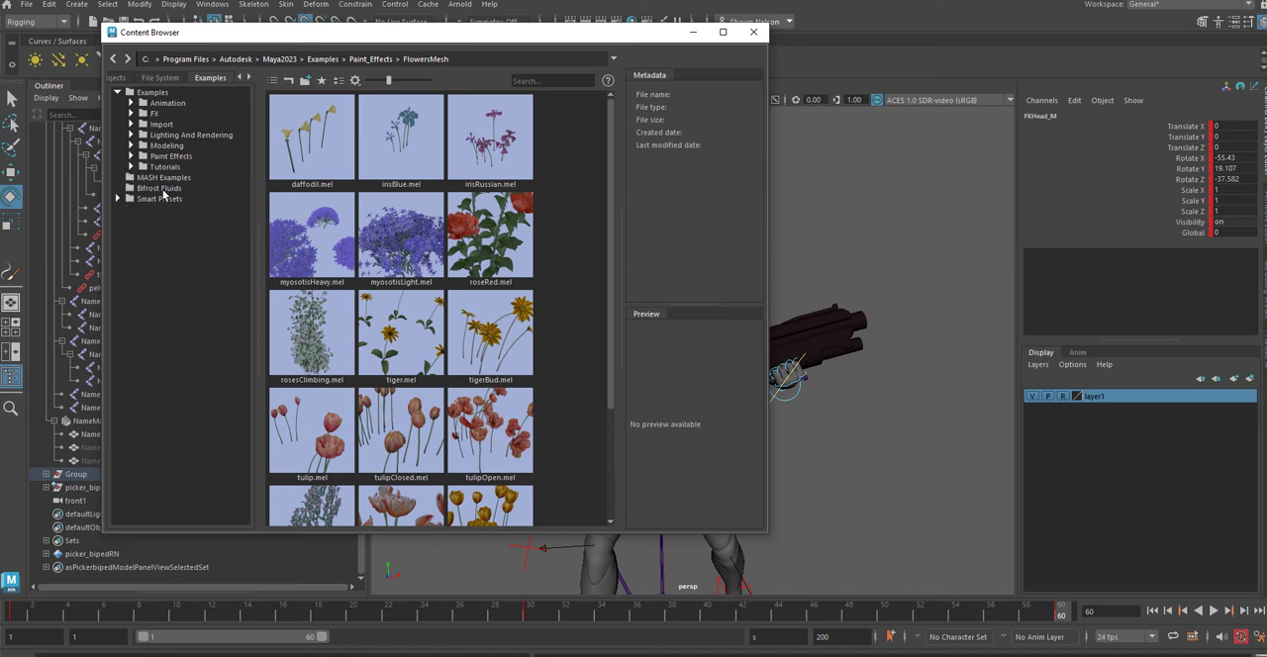
{"action": "left_click", "coordinate": [131, 145]}
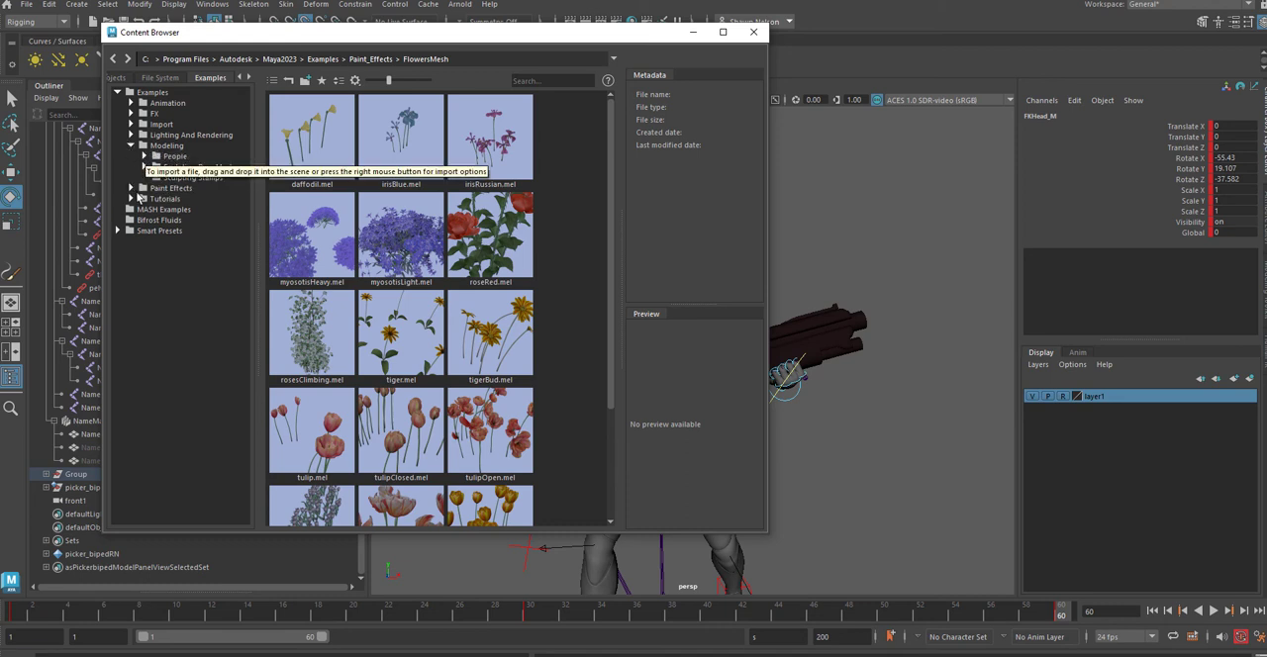
{"action": "left_click", "coordinate": [144, 157]}
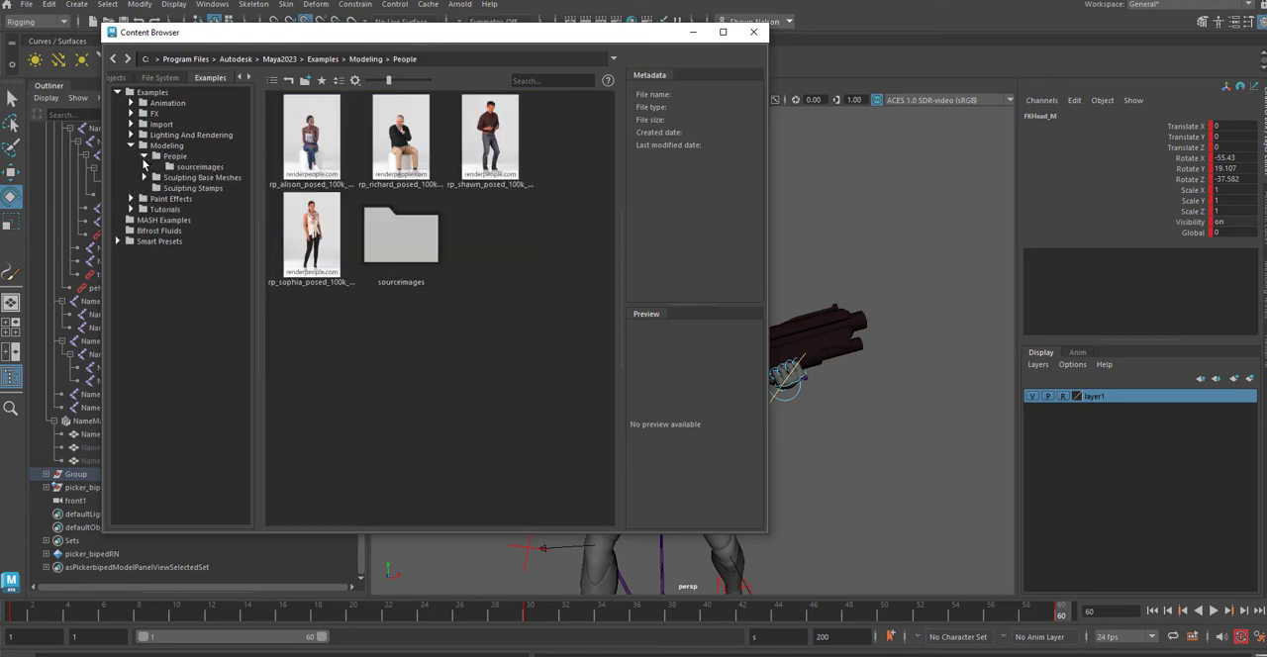
{"action": "left_click", "coordinate": [143, 156]}
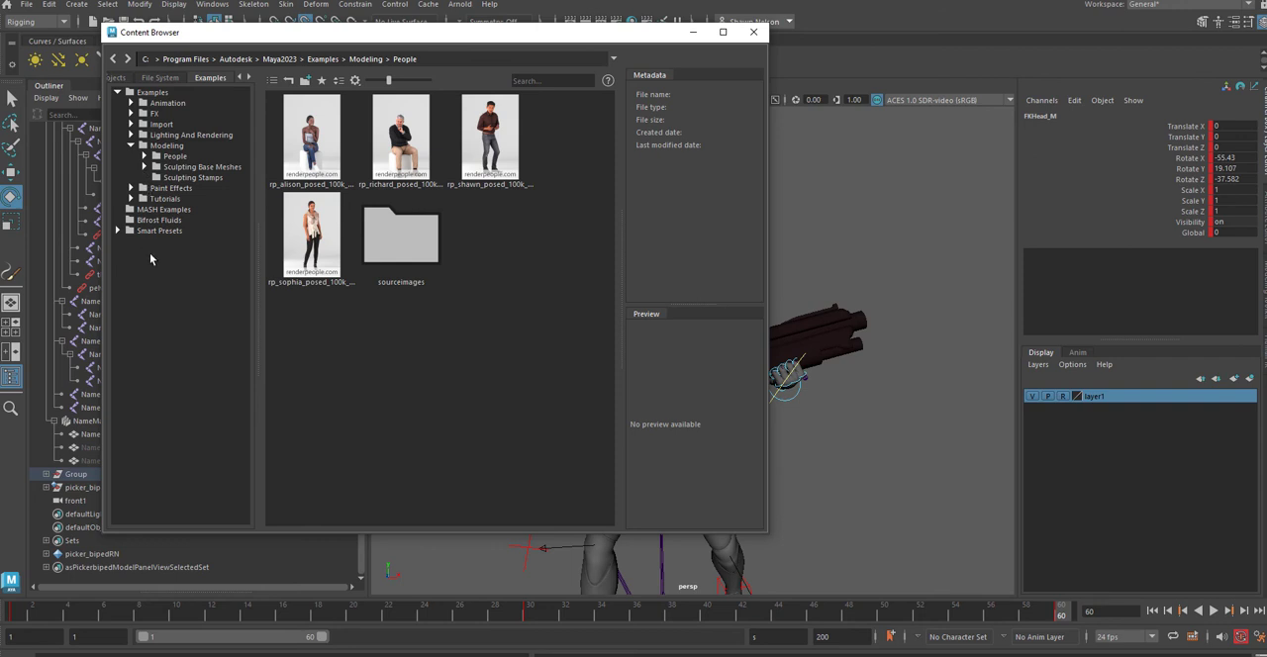
{"action": "left_click", "coordinate": [145, 168]}
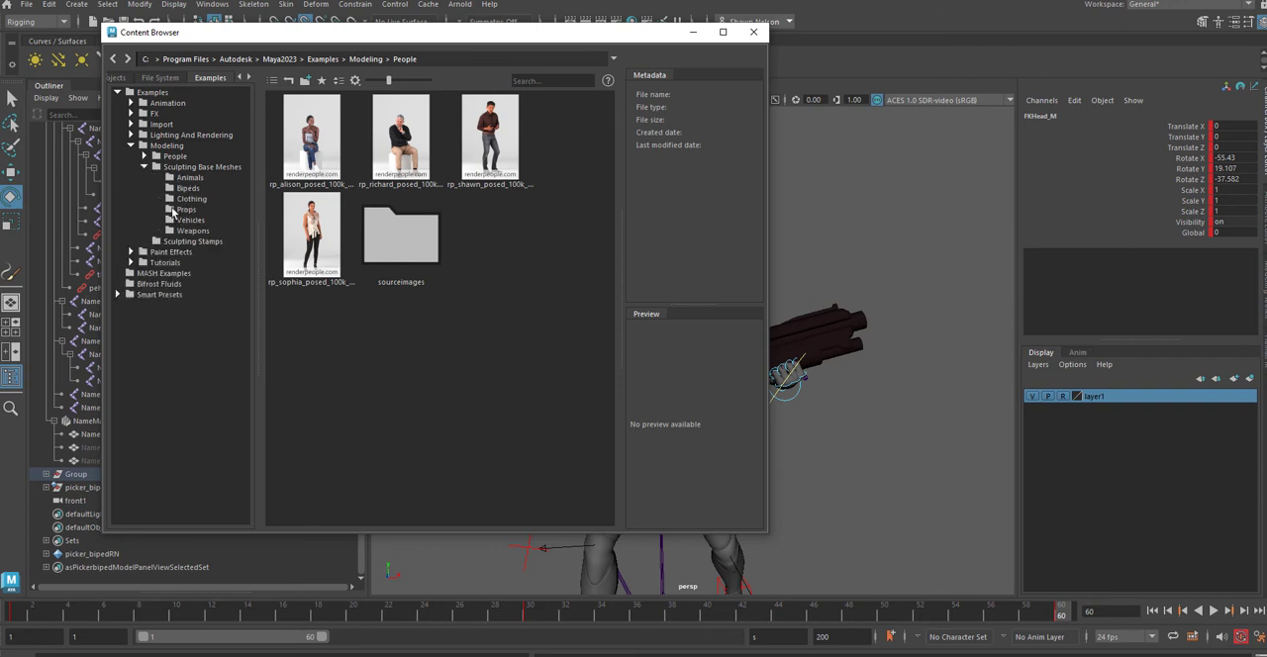
{"action": "left_click", "coordinate": [193, 230]}
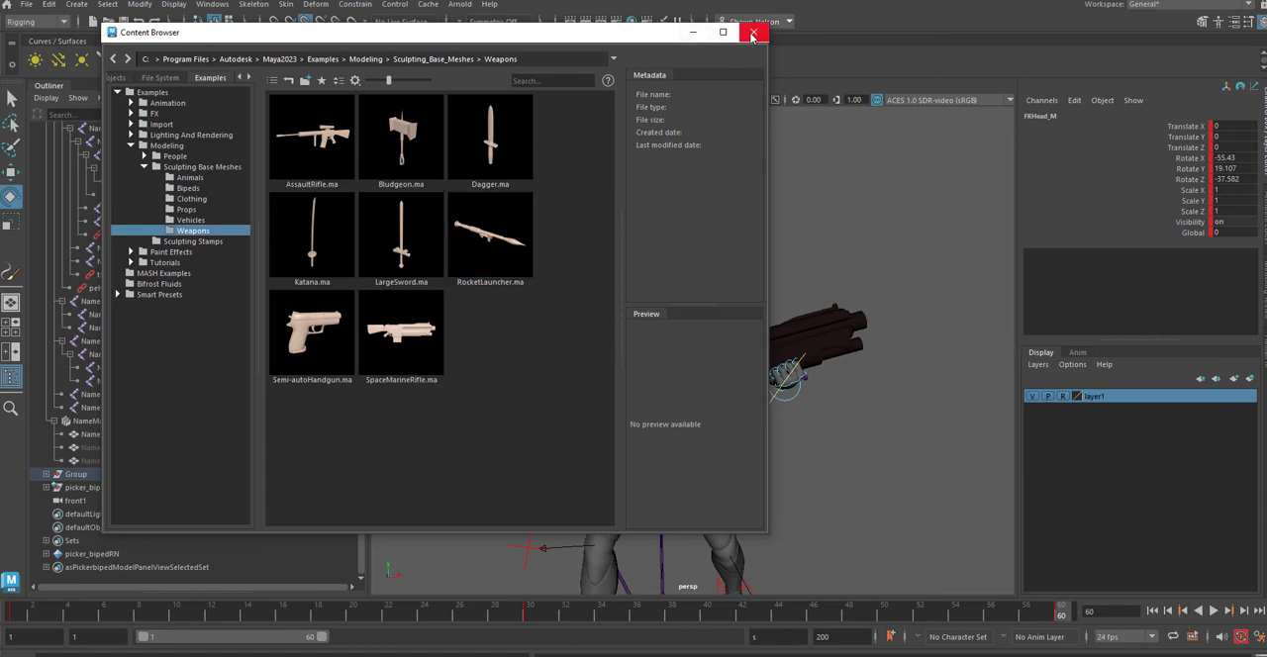
{"action": "left_click", "coordinate": [752, 36]}
Step: Select the rifle mesh in the character's hands and play the animation from frame 1 to review the whole loop
{"action": "left_click_drag", "start_coordinate": [950, 357], "coordinate": [908, 376], "text": "alt"}
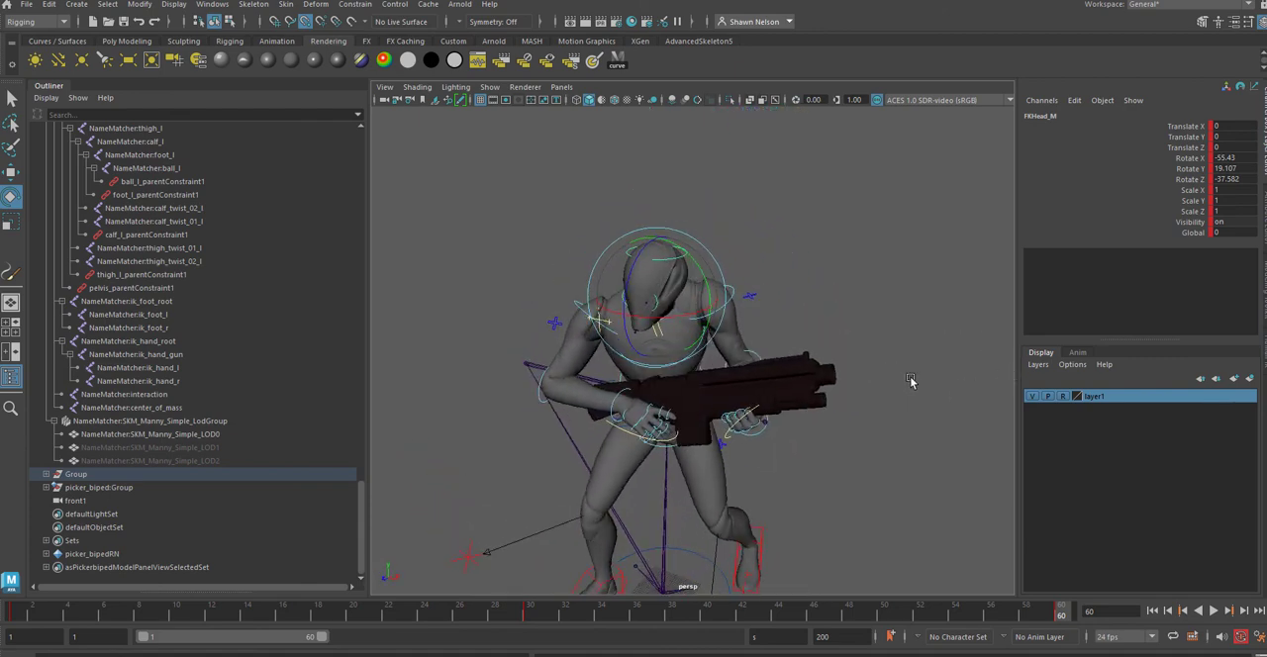
{"action": "left_click", "coordinate": [822, 381]}
{"action": "left_click_drag", "start_coordinate": [931, 424], "coordinate": [876, 438], "text": "alt"}
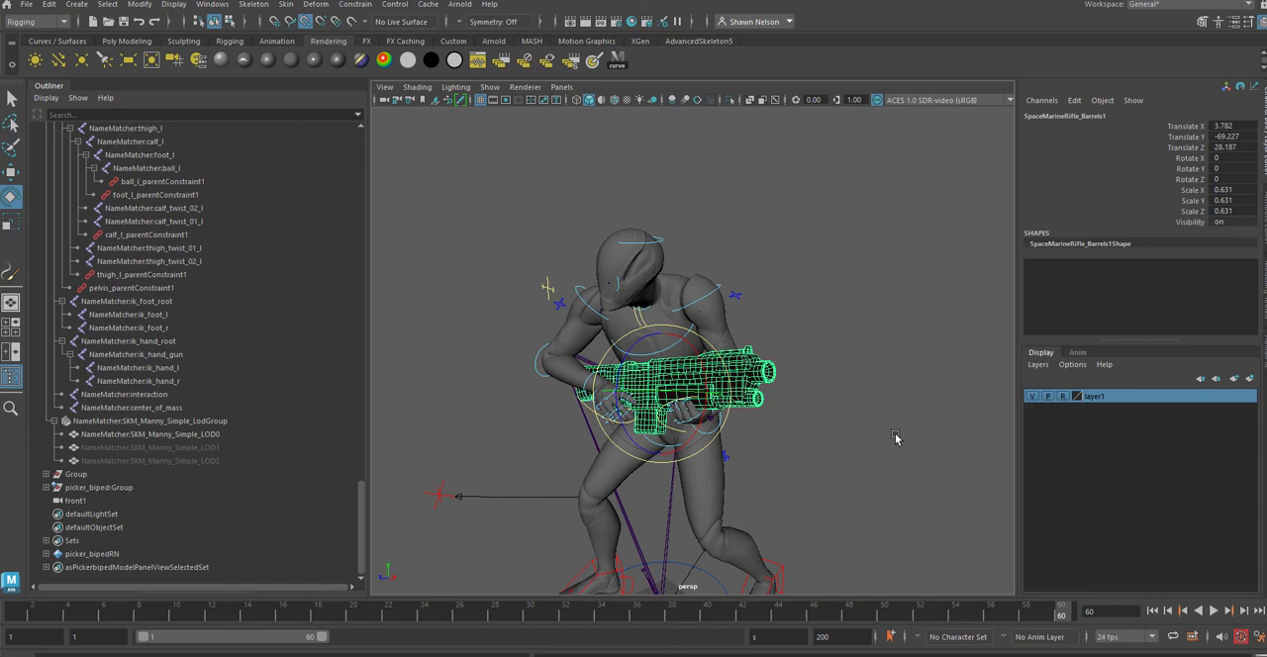
{"action": "scroll", "coordinate": [792, 432], "scroll_direction": "down", "scroll_amount": 6}
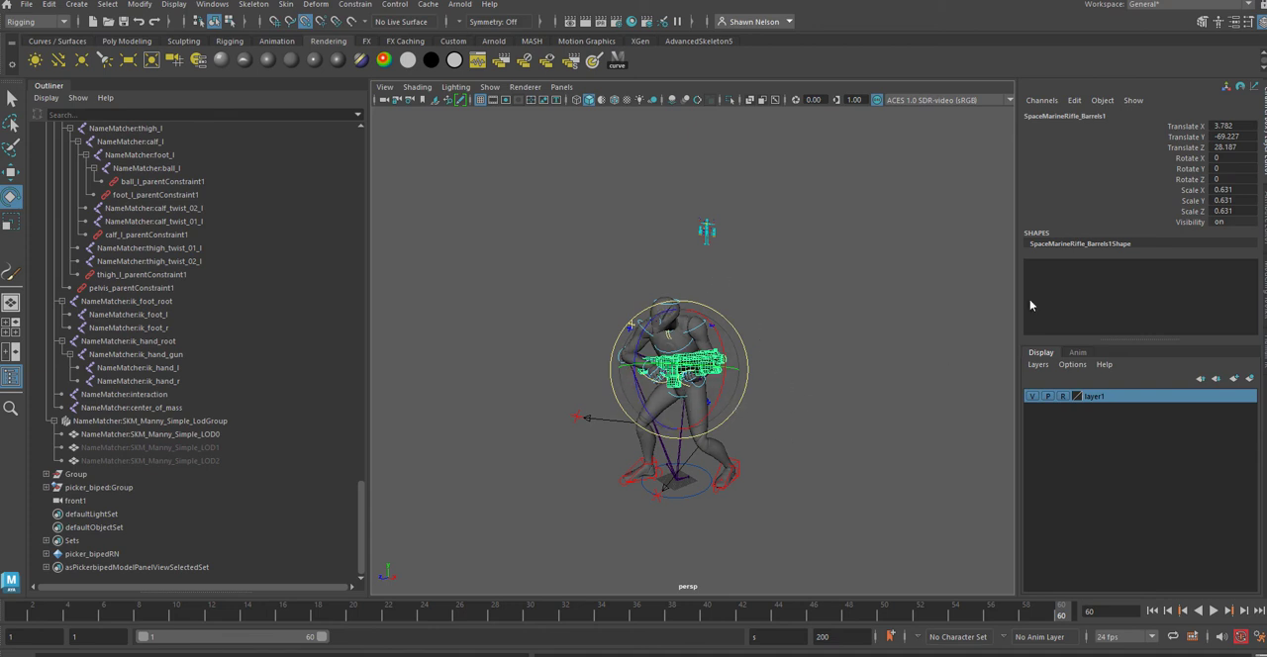
{"action": "left_click", "coordinate": [20, 613]}
{"action": "key", "text": "alt+v"}
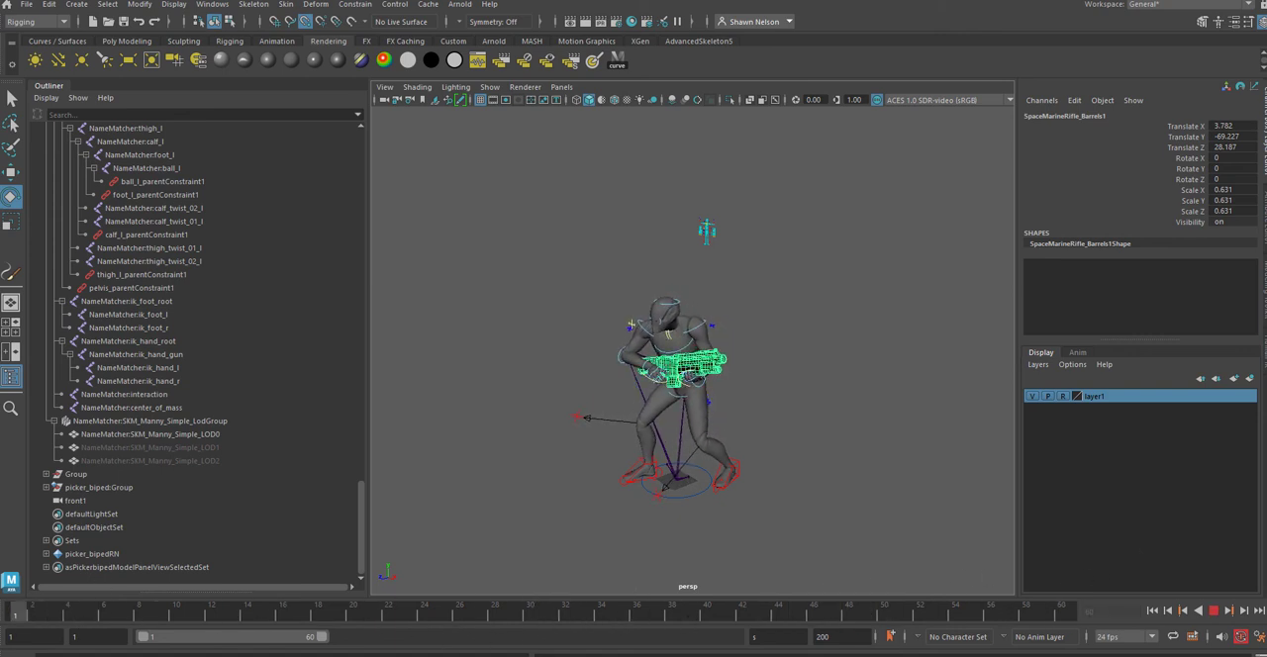
{"action": "key", "text": "alt+v"}
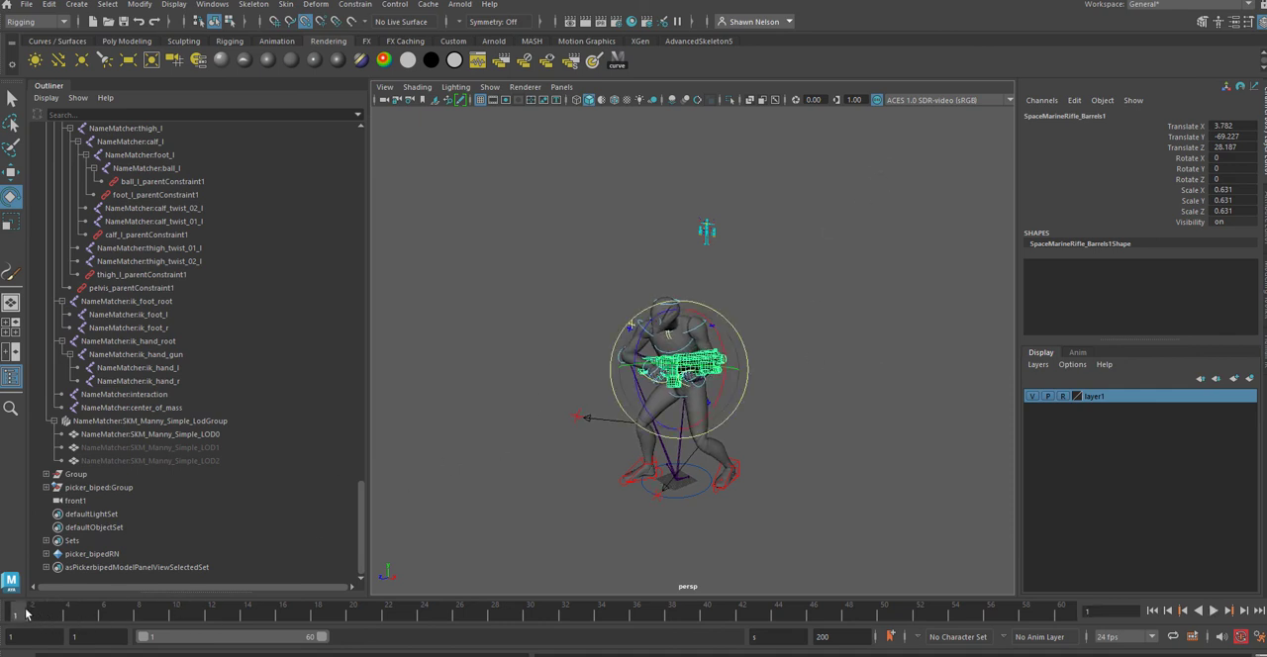
{"action": "key", "text": "alt+v"}
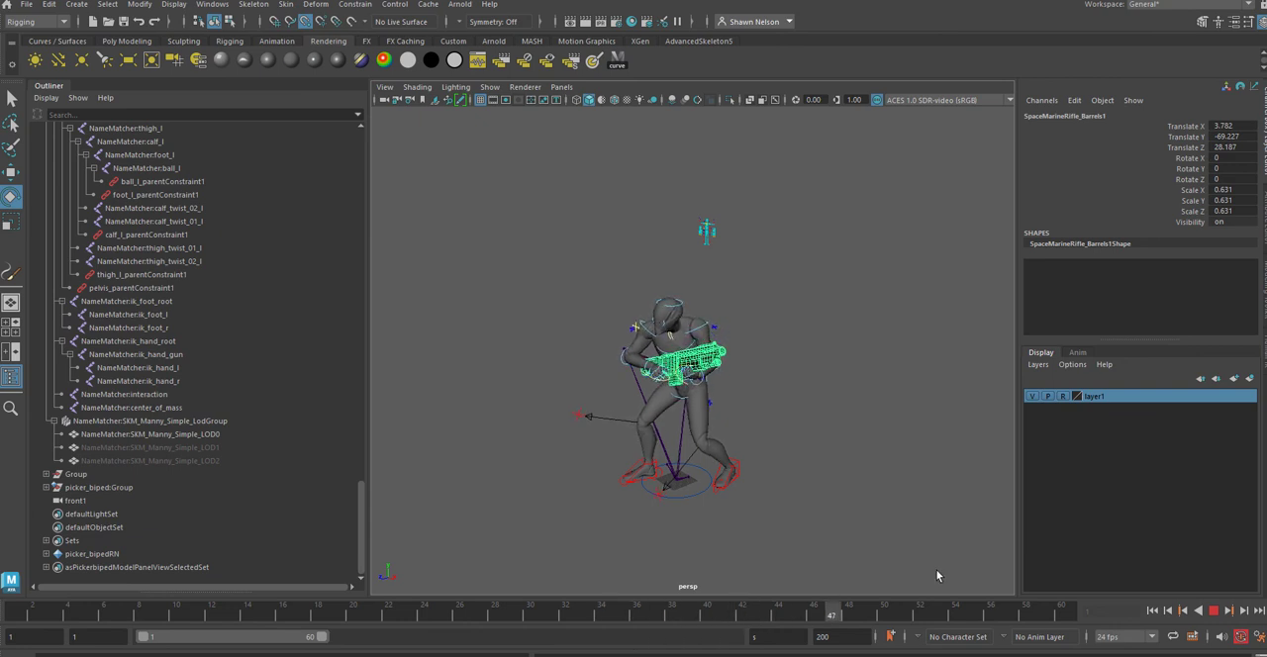